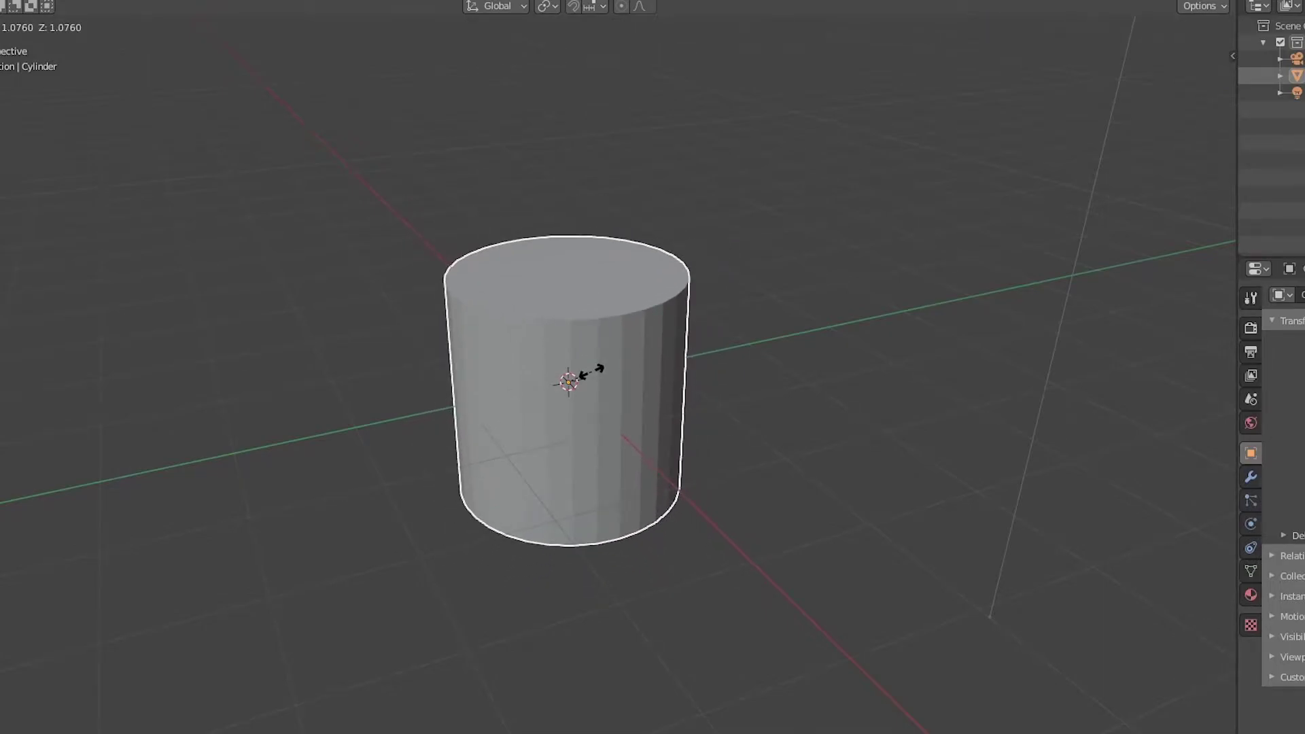
- Stretch the thin cylinder along the global Z axis into a tall, narrow pole
key(z)
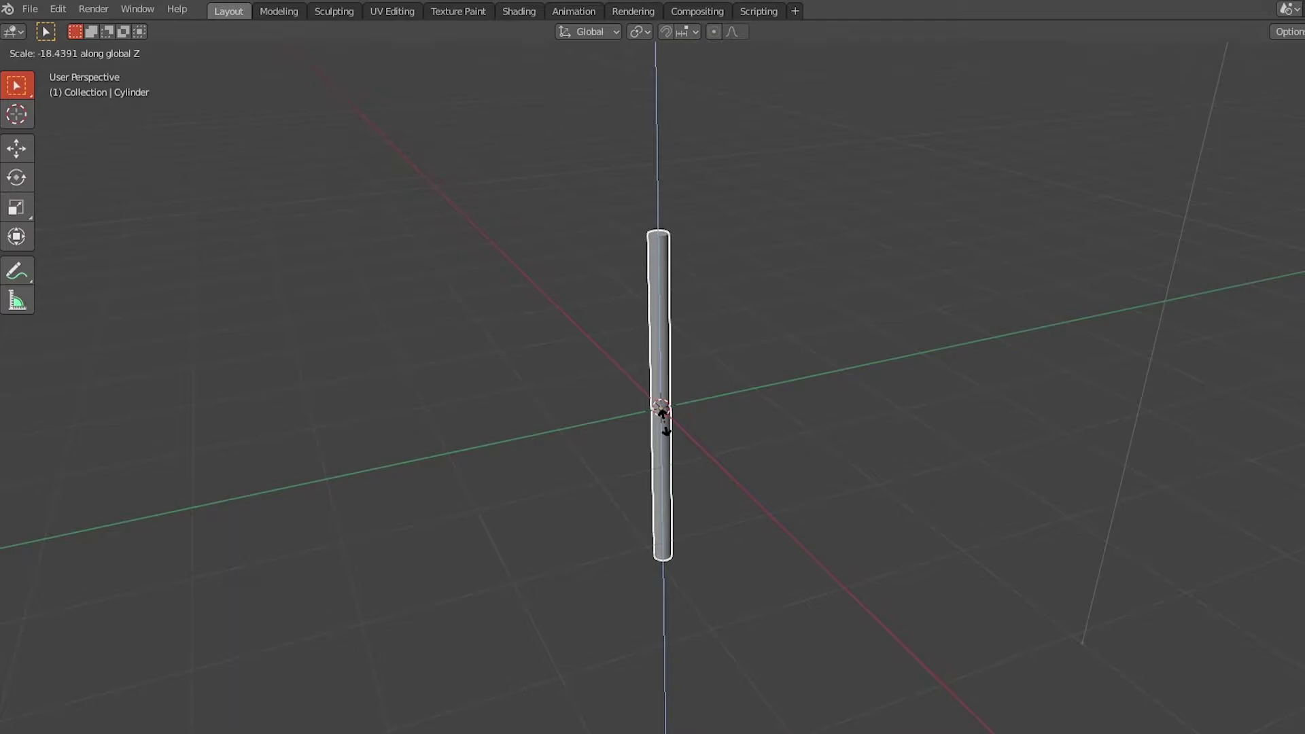
click(662, 422)
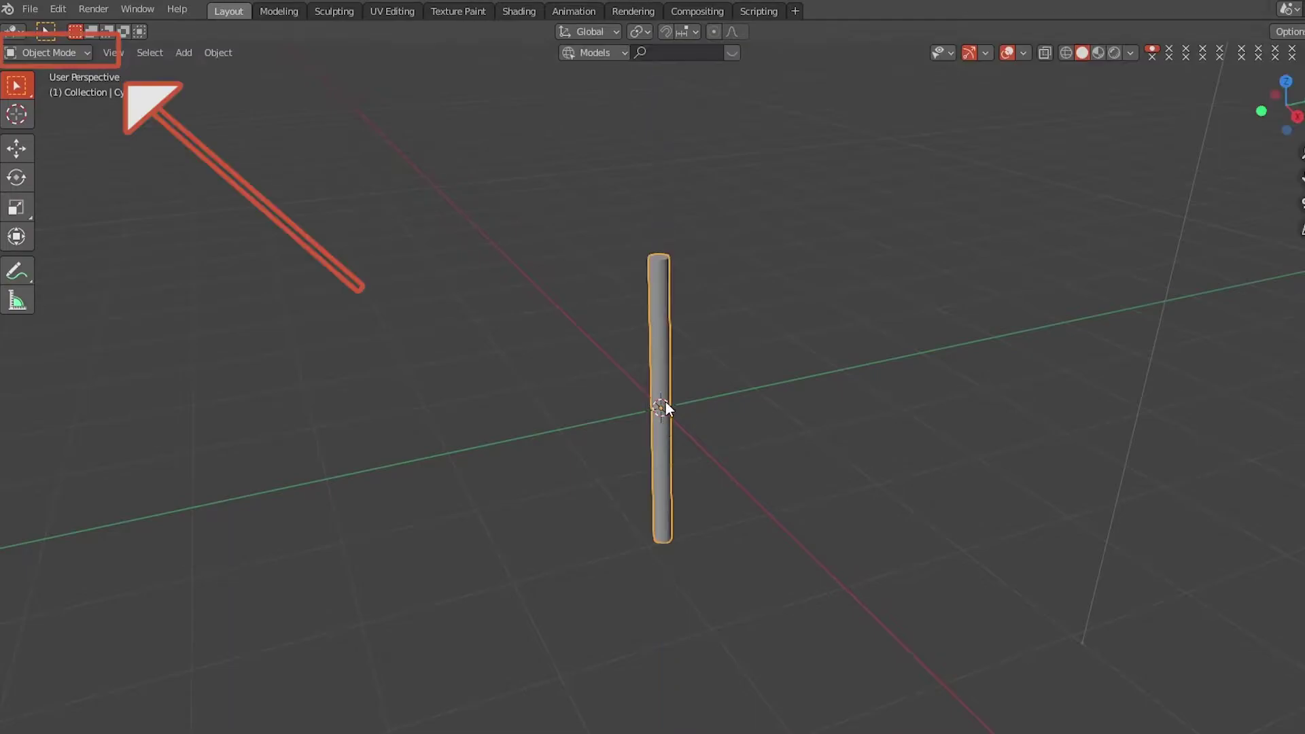
- In Edit Mode, extrude the pole's top ring upward about 0.11 m and scale it about 14.3 times into a wide tabletop disc
key(Tab)
middle_drag(662, 429, 890, 534)
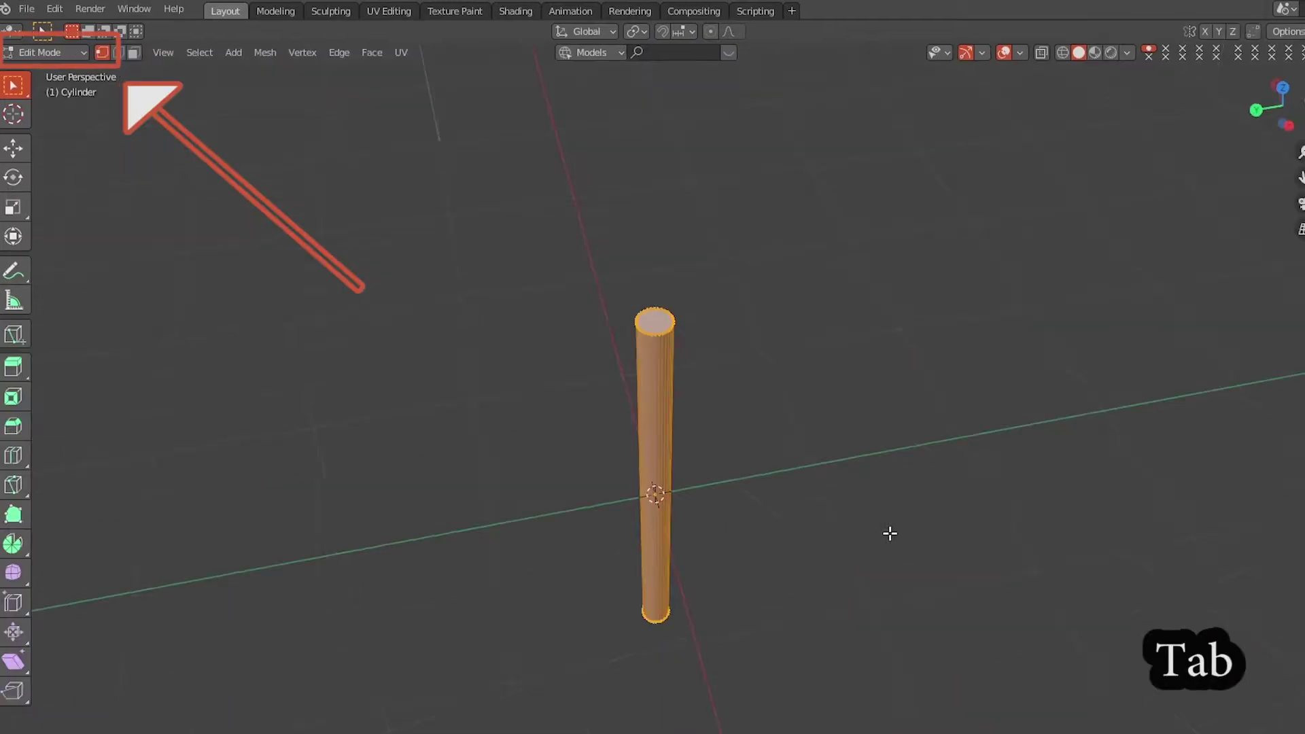
click(703, 506)
drag(569, 265, 708, 342)
middle_drag(645, 406, 816, 361)
middle_drag(741, 476, 741, 586)
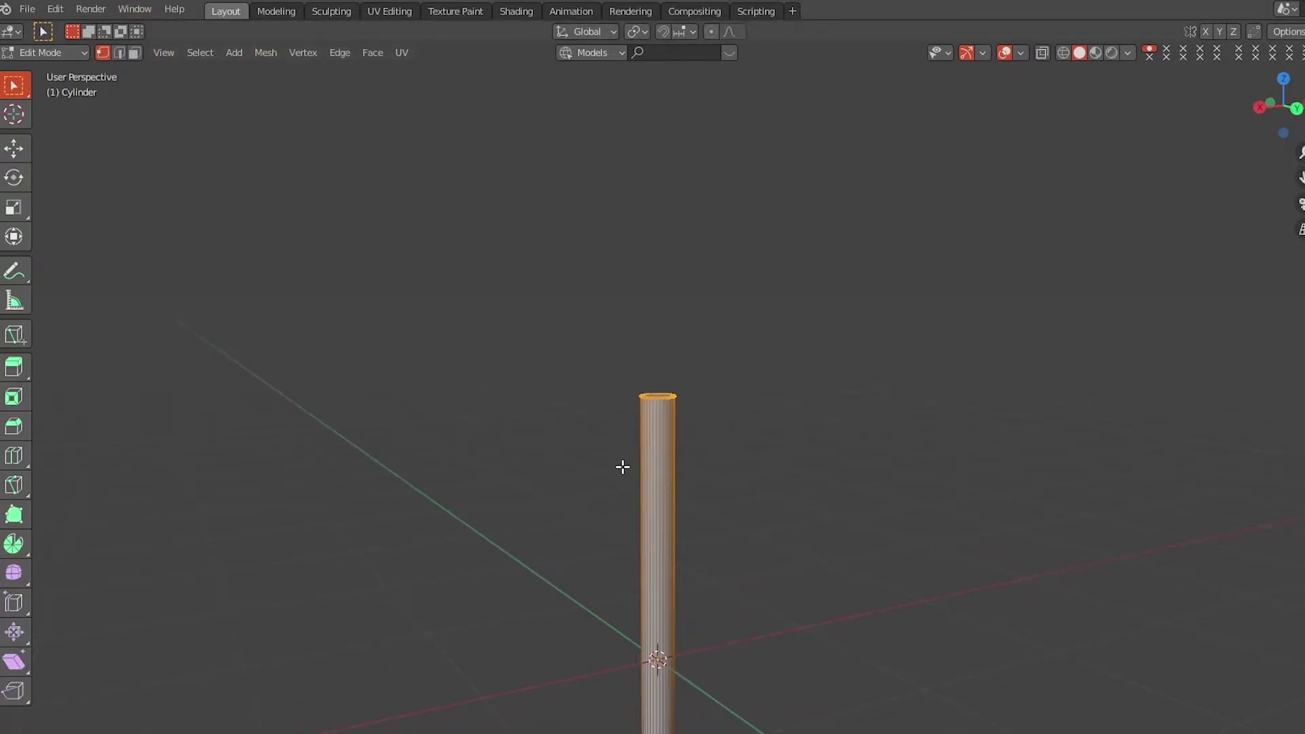
key(e)
key(z)
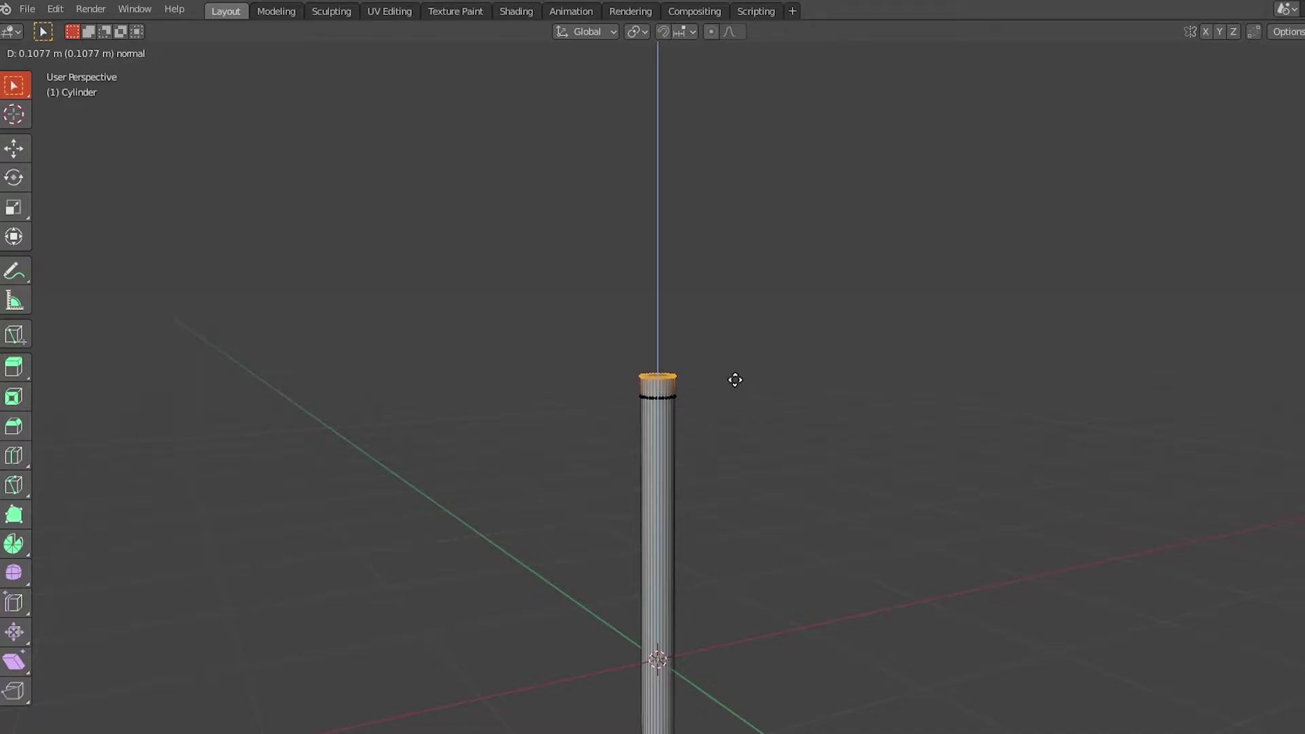
click(735, 380)
key(s)
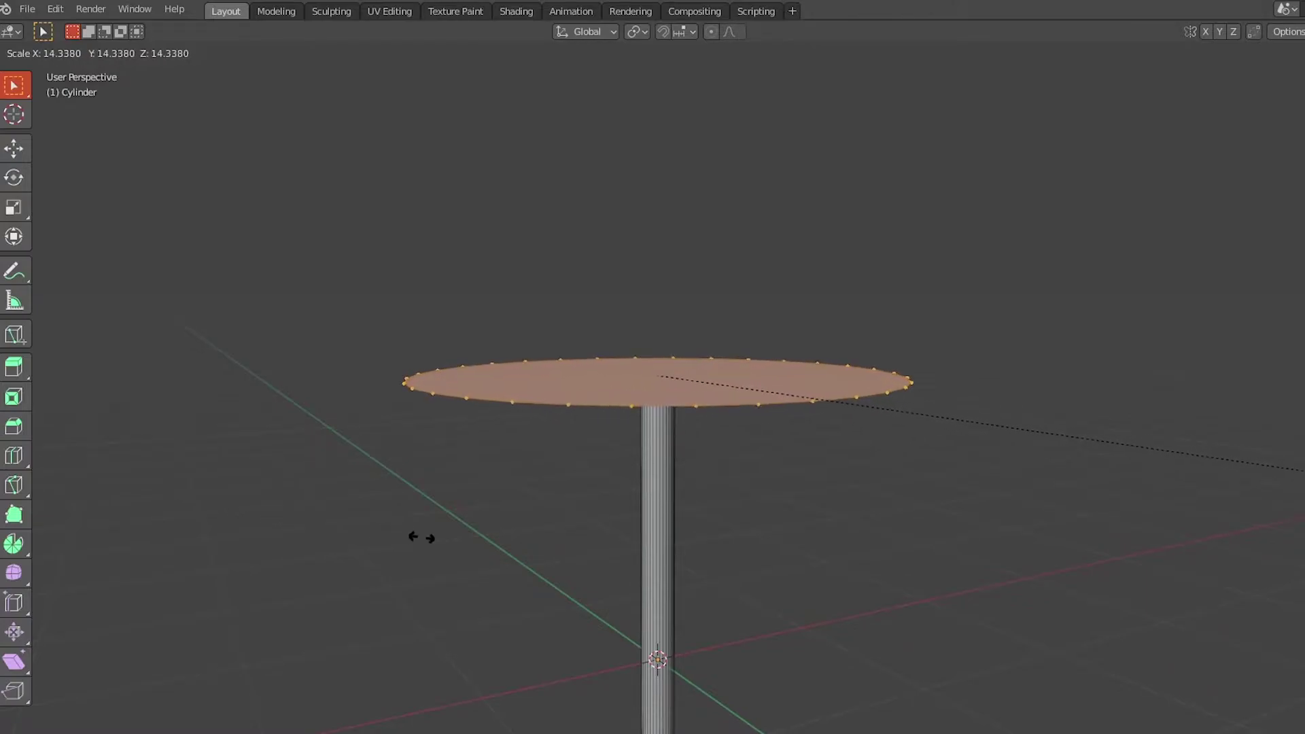
click(421, 536)
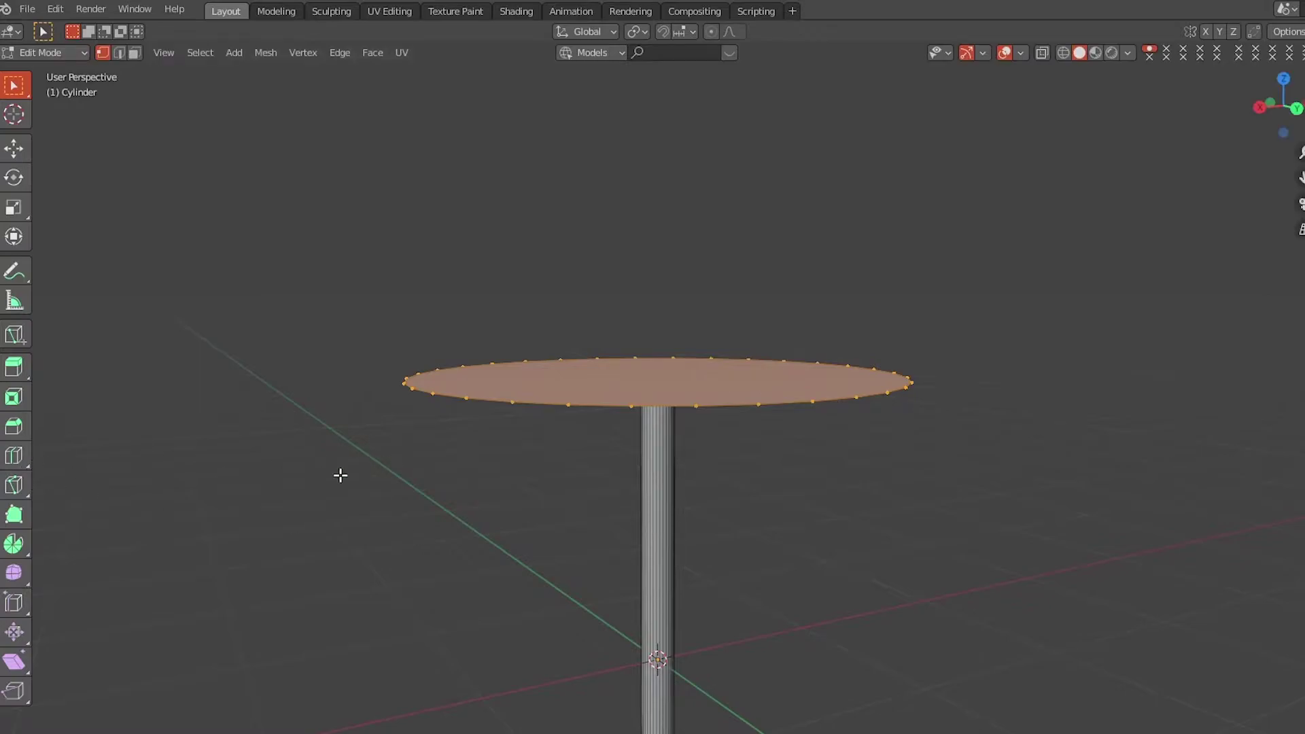
- Extrude the tabletop disc upward along Z by about 0.07 m to give it thickness
middle_drag(533, 565, 565, 556)
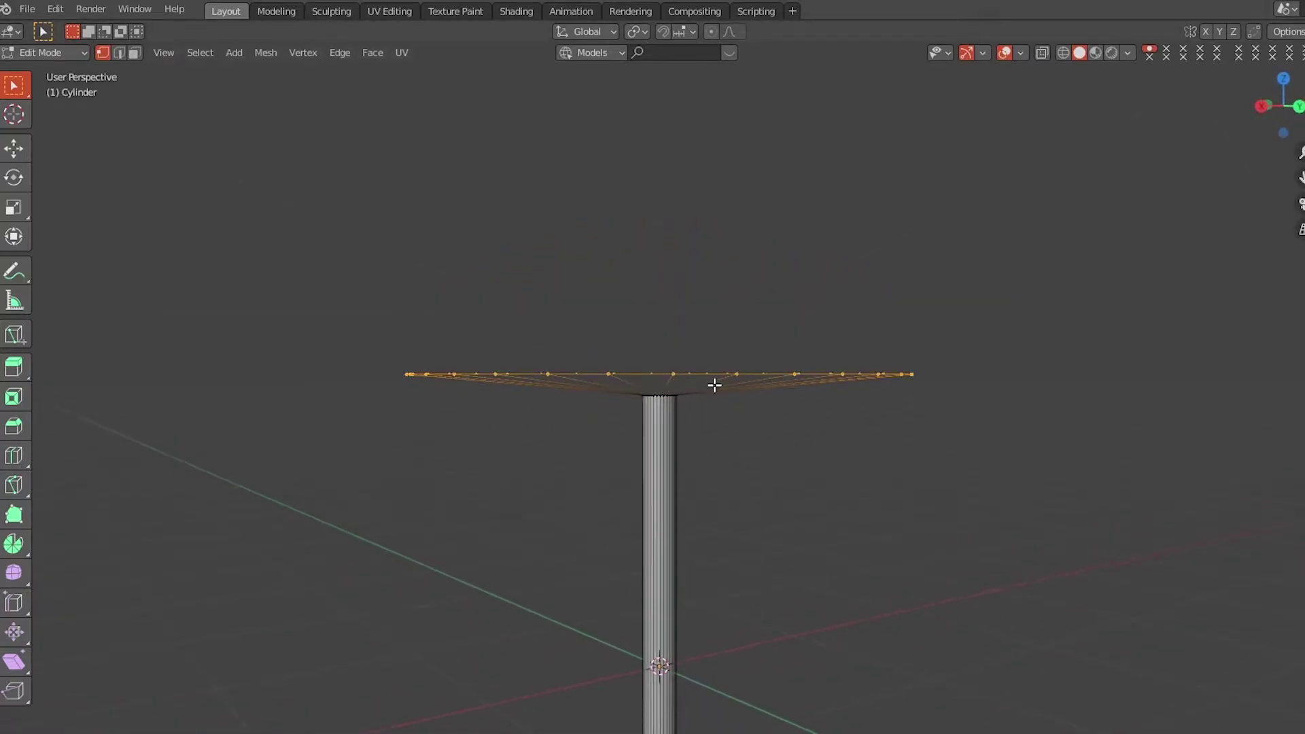
key(e)
key(z)
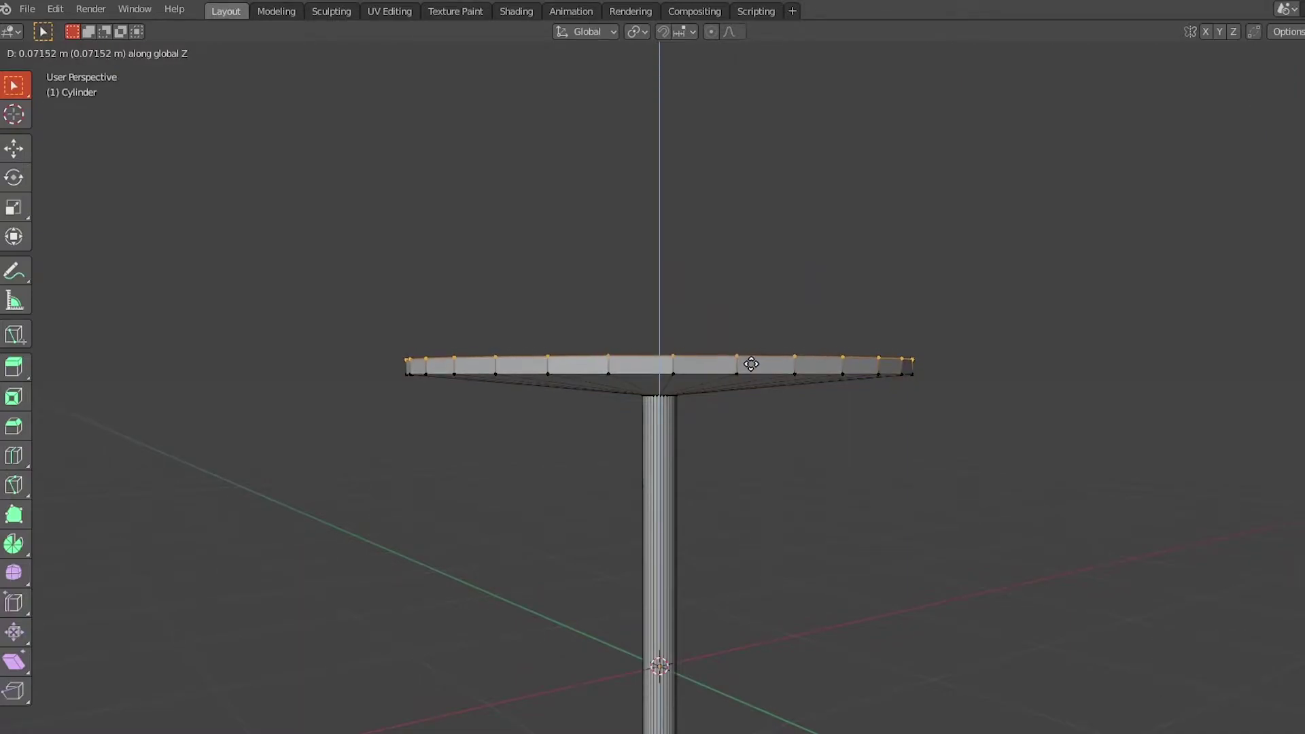
click(750, 365)
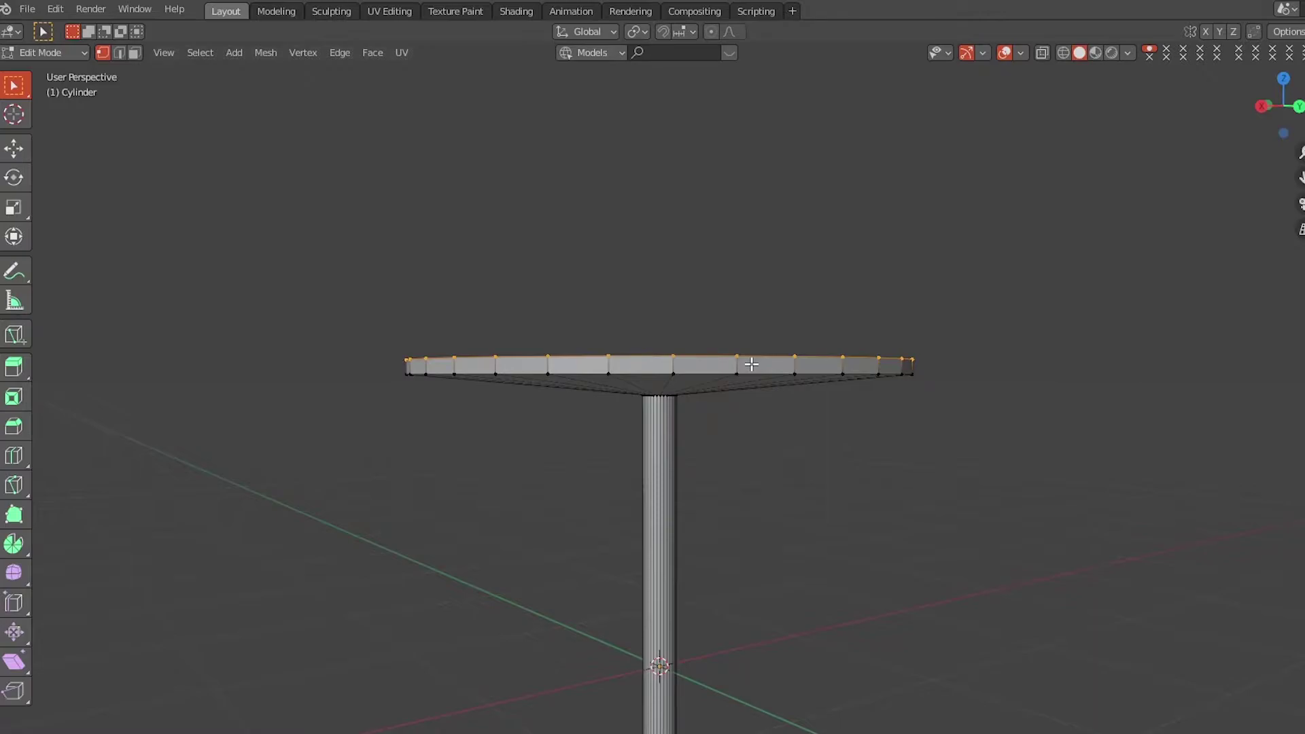
- Extrude the tabletop's upper face upward along Z again and scale it to about 0.89 for a sloped edge
key(e)
key(z)
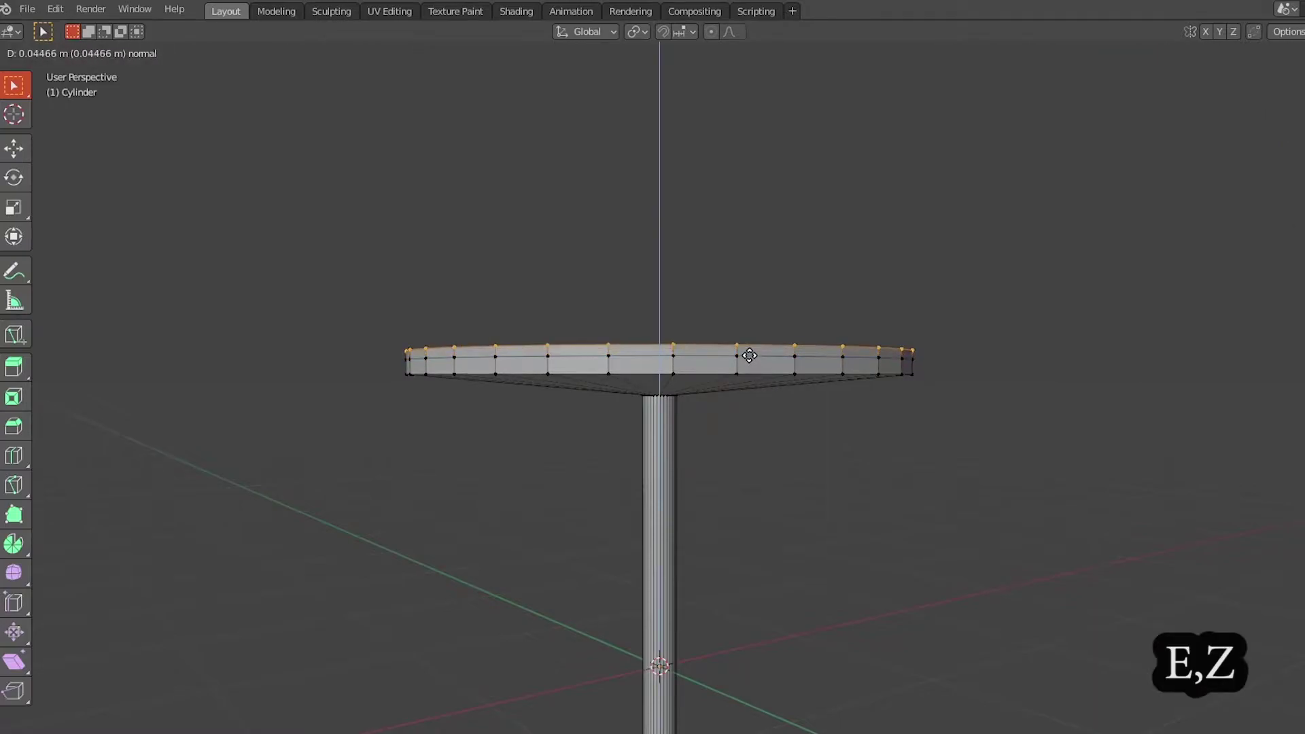
click(750, 351)
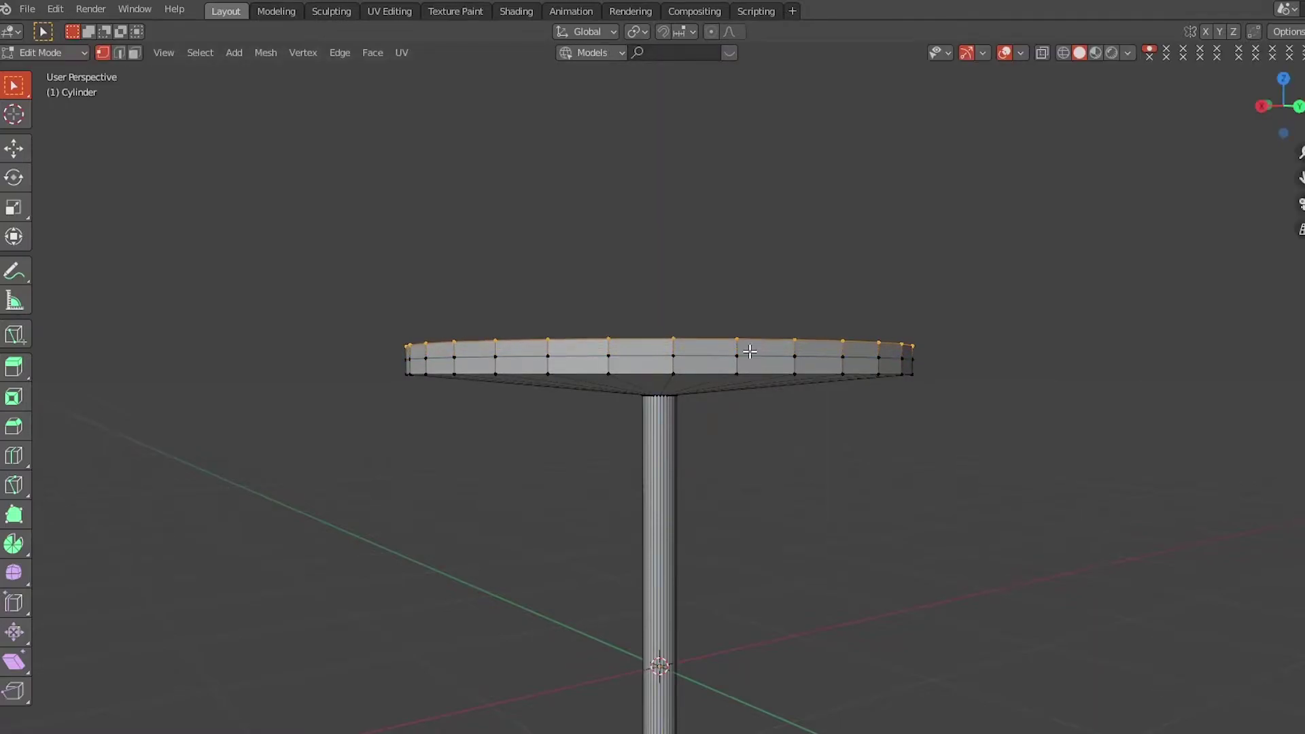
key(s)
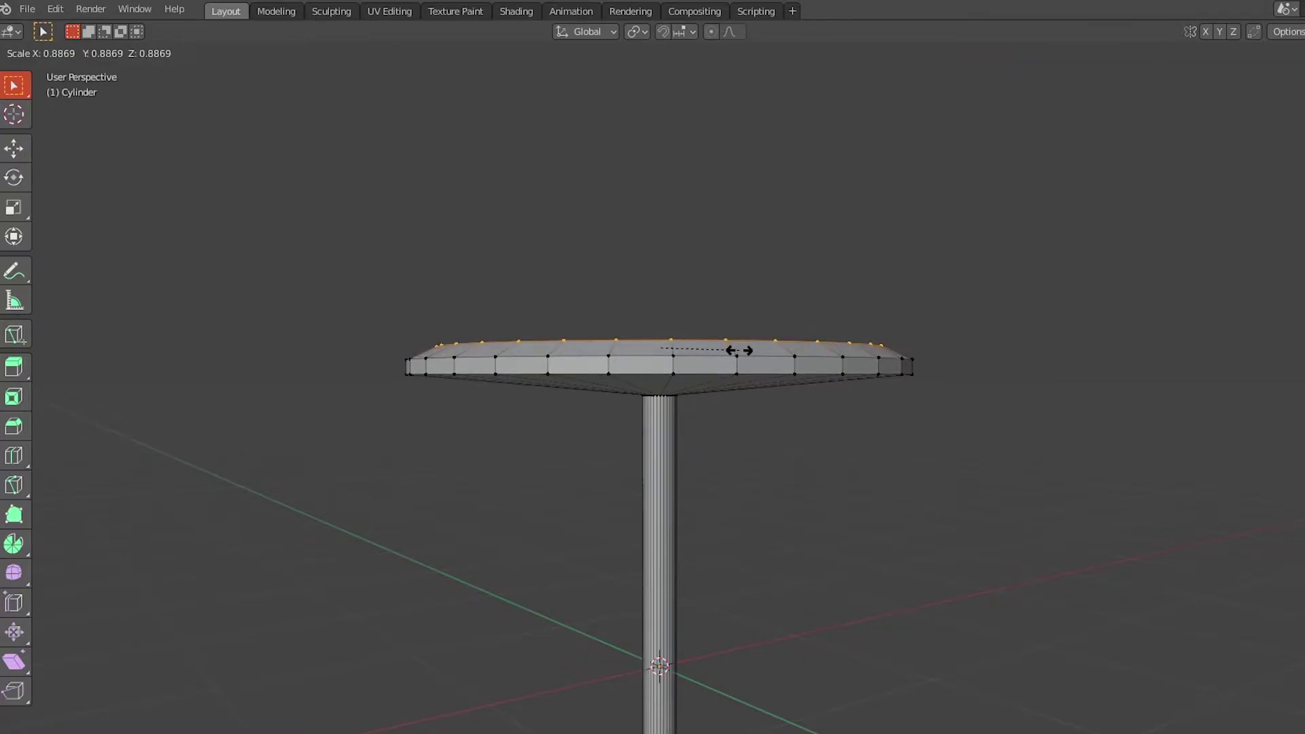
click(739, 350)
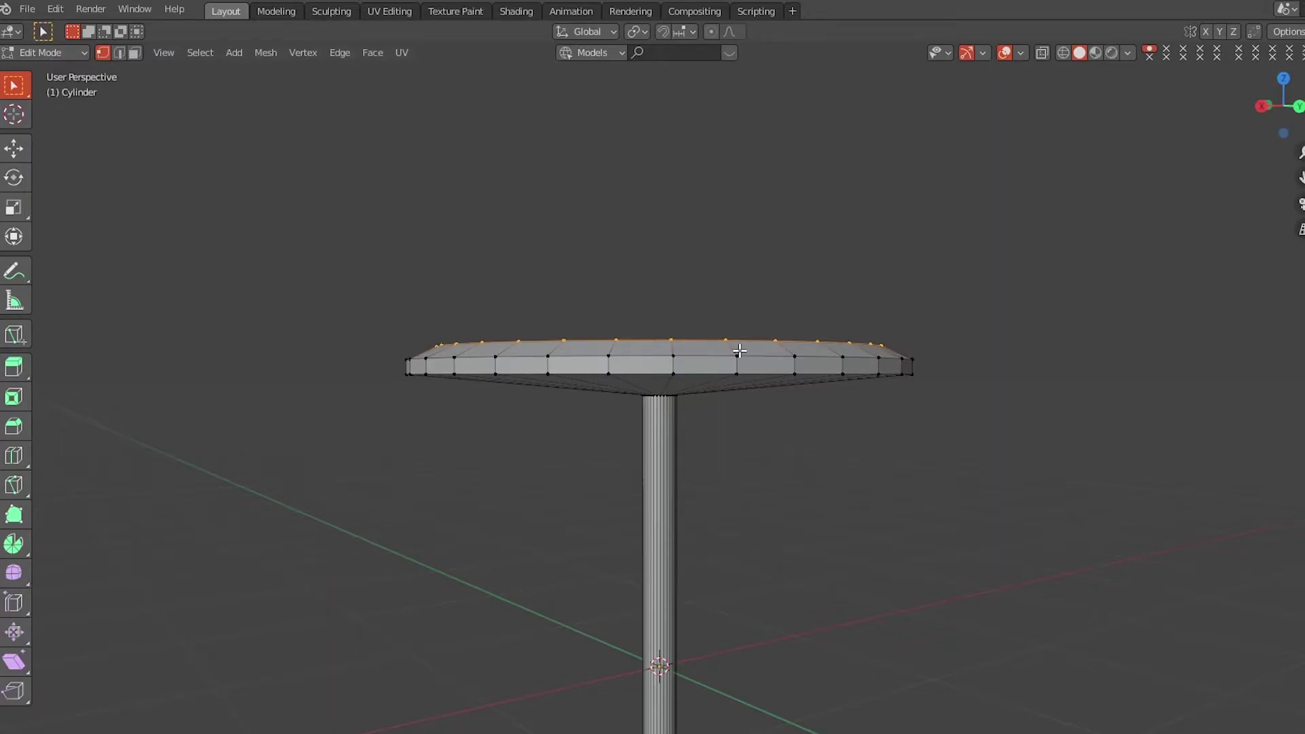
- Lower the tabletop's narrowed upper face about 0.04 m along Z to flatten the sloped edge
key(g)
key(z)
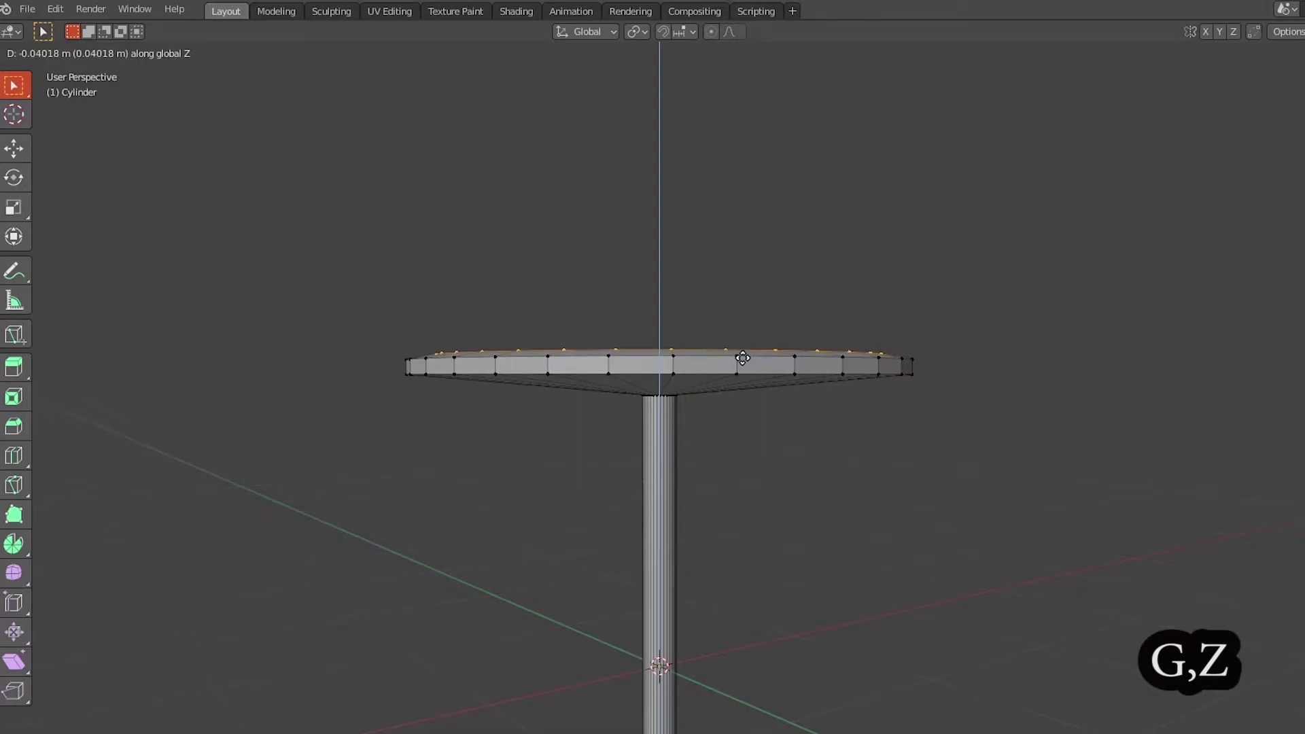
click(743, 360)
- Extrude the pole's bottom ring downward about 0.05 m and scale it outward into a base disc narrower than the tabletop
mouse_move(740, 361)
middle_down()
mouse_move(714, 385)
mouse_move(713, 353)
mouse_move(737, 364)
middle_up()
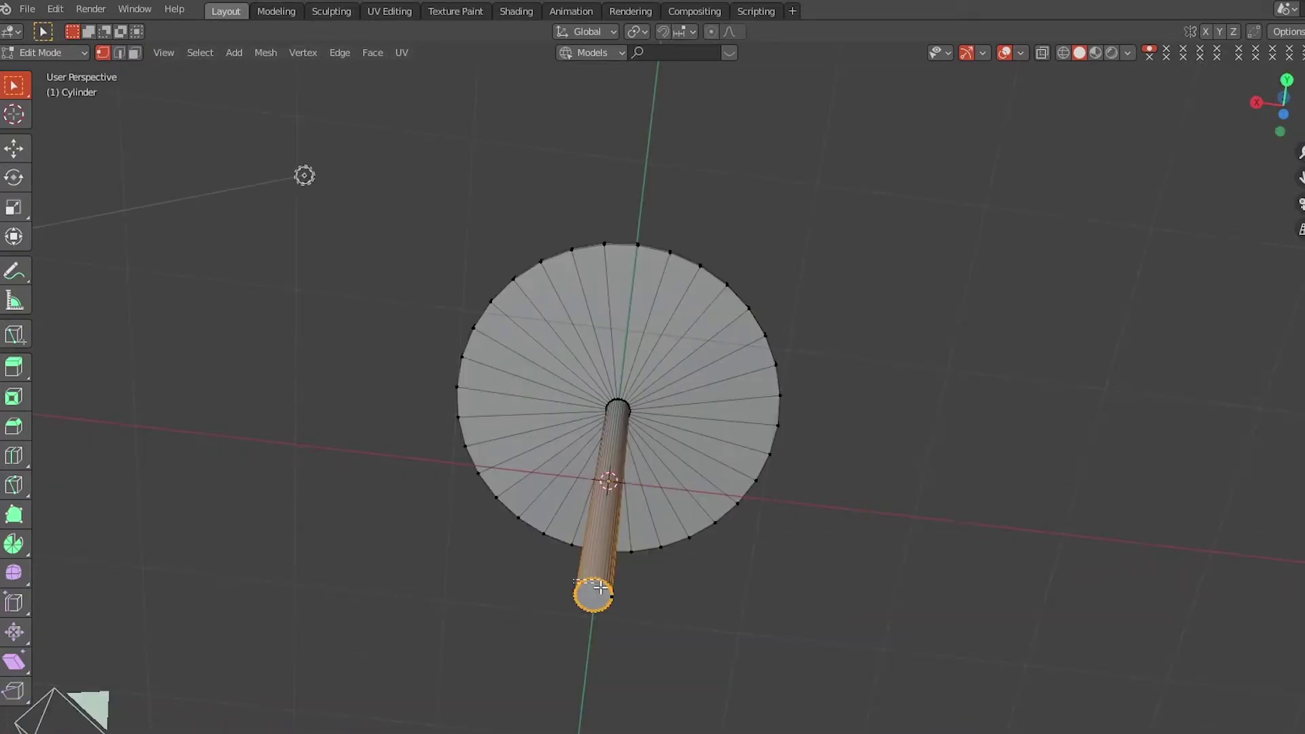
drag(572, 580, 644, 663)
drag(561, 557, 637, 659)
mouse_move(632, 497)
middle_down()
mouse_move(646, 632)
mouse_move(625, 652)
mouse_move(618, 468)
mouse_move(623, 484)
middle_up()
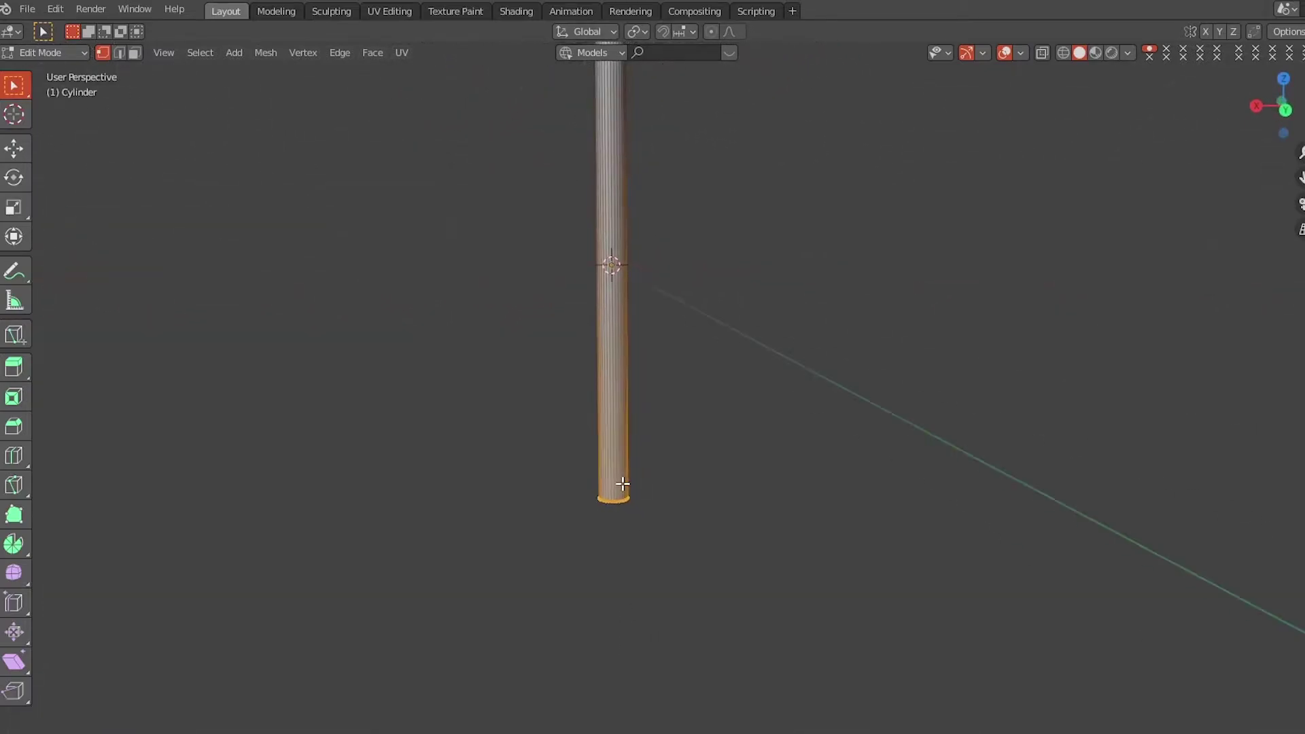
alt+middle_drag(623, 435, 605, 436)
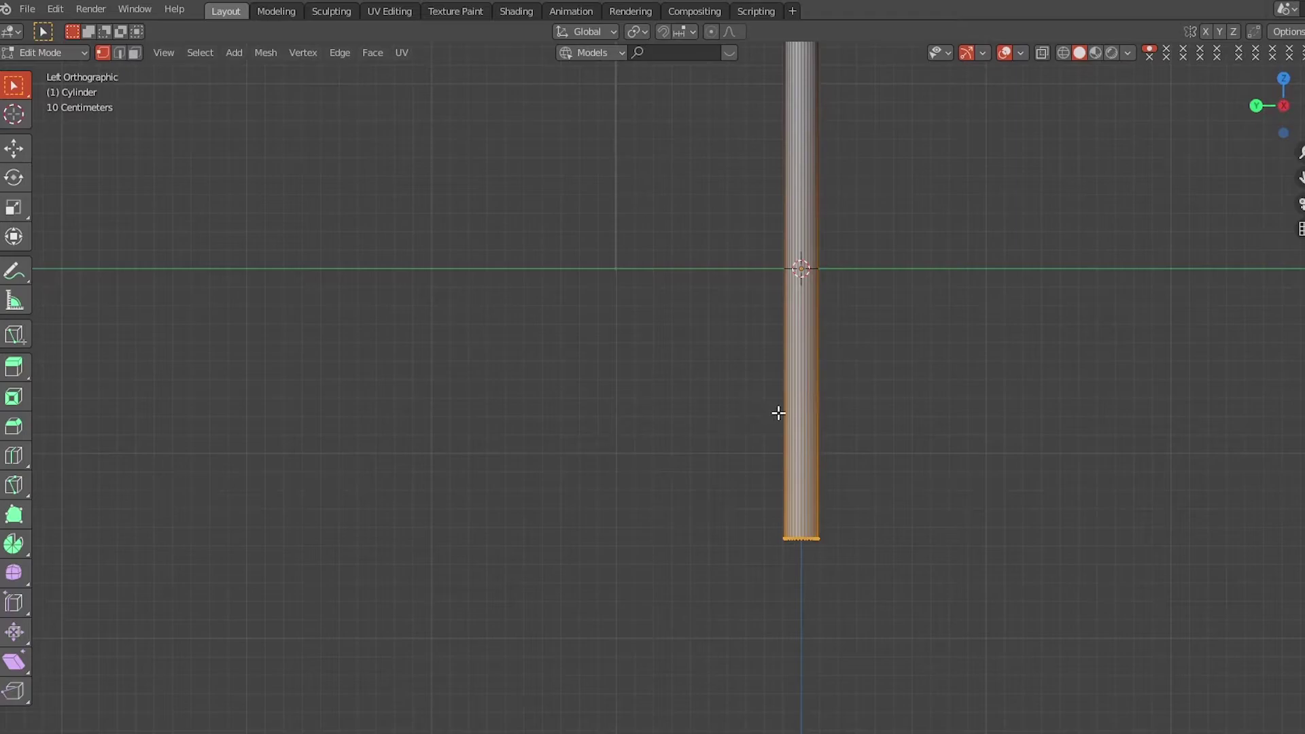
shift+middle_drag(858, 392, 654, 445)
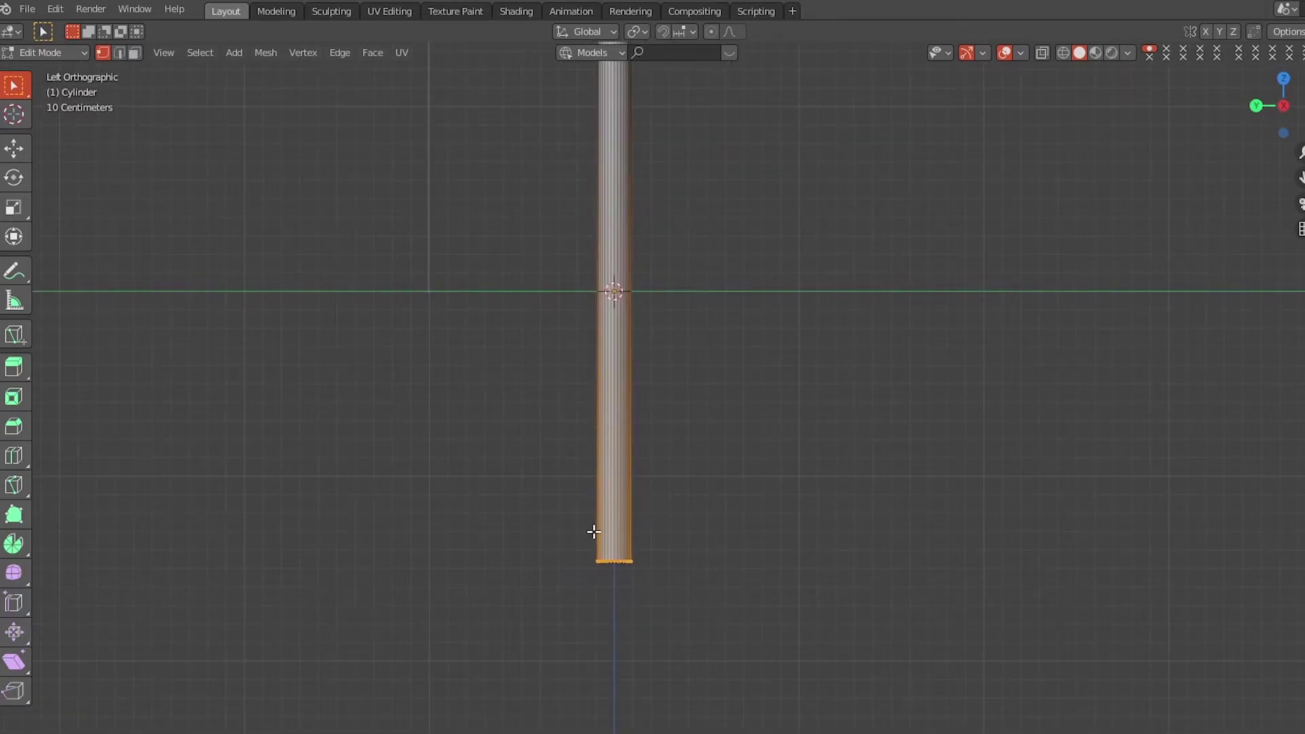
key(e)
key(z)
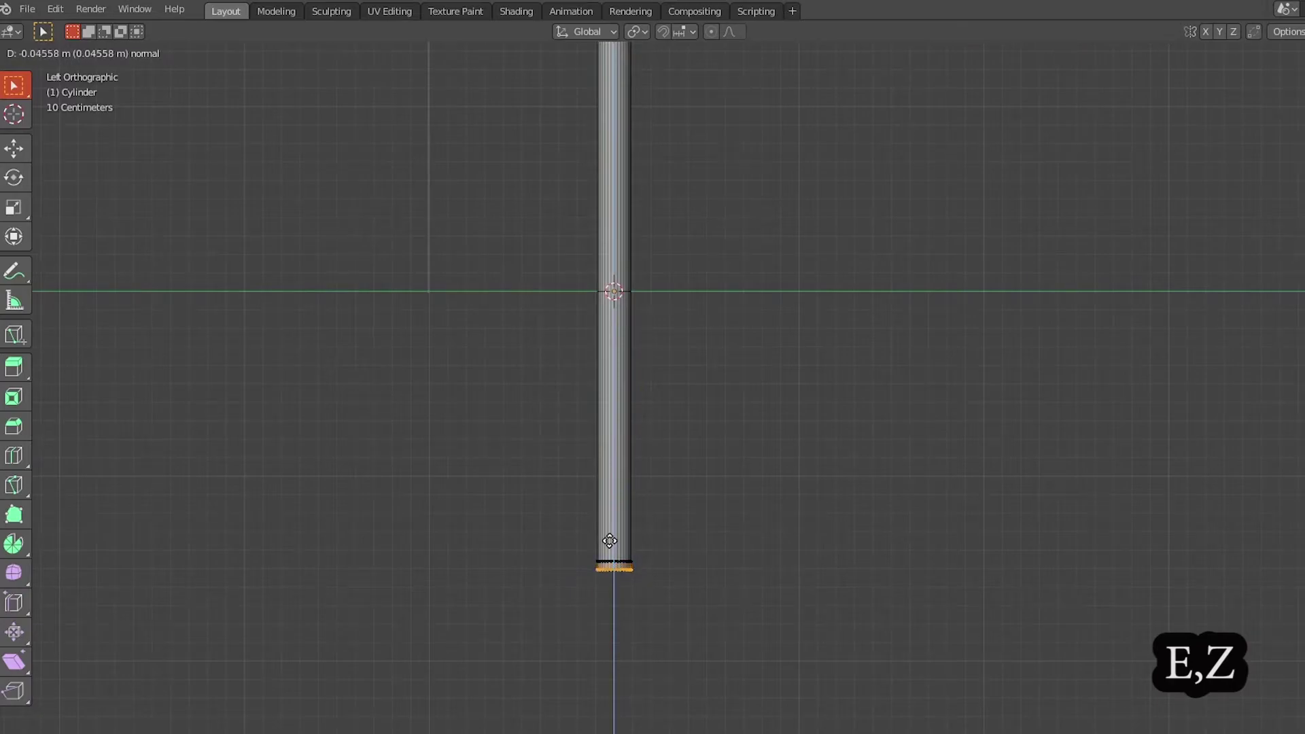
click(610, 540)
key(s)
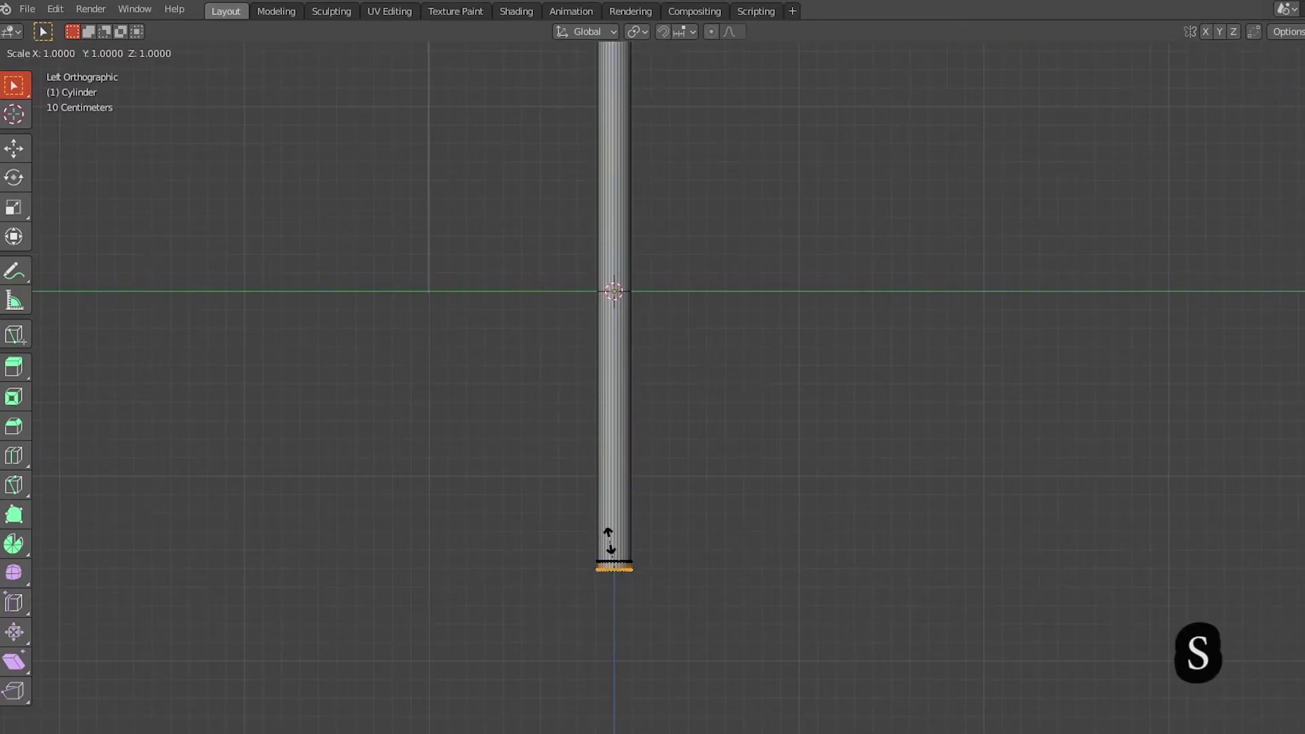
click(429, 521)
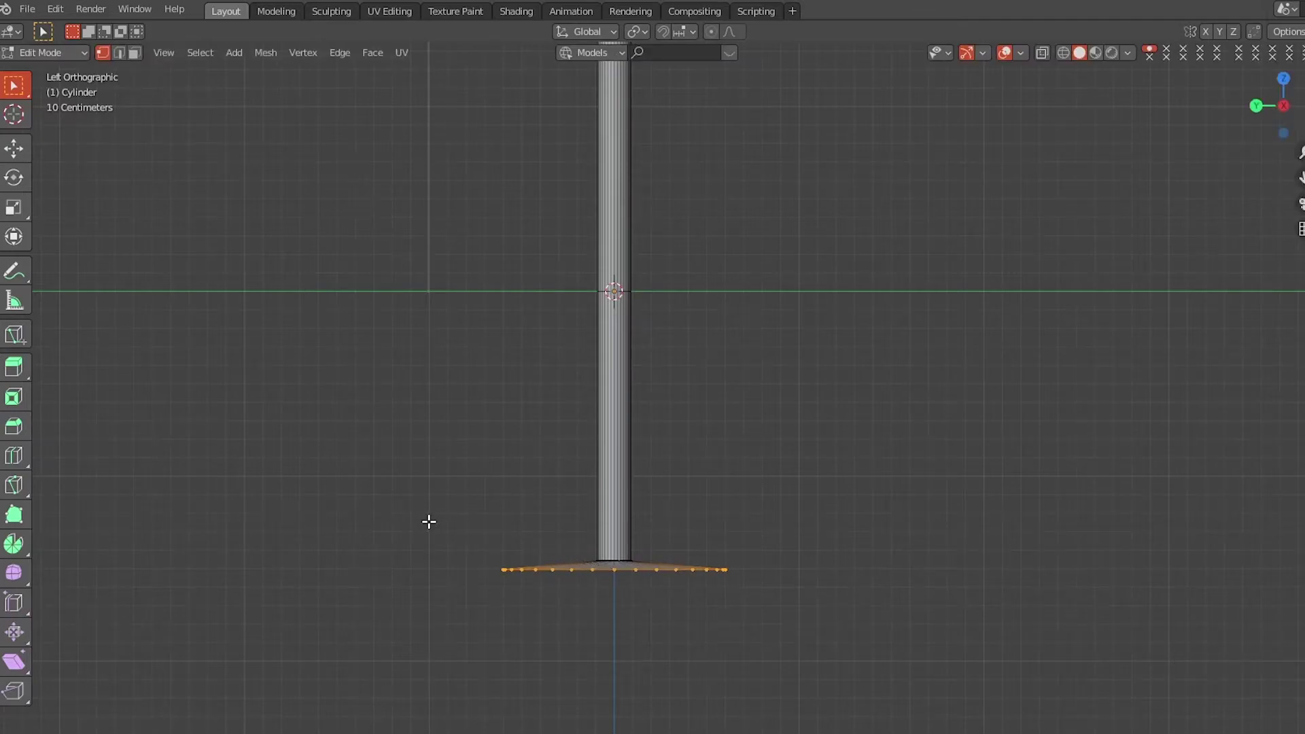
- Extrude the base disc slightly downward along Z to give the foot thickness
key(e)
key(z)
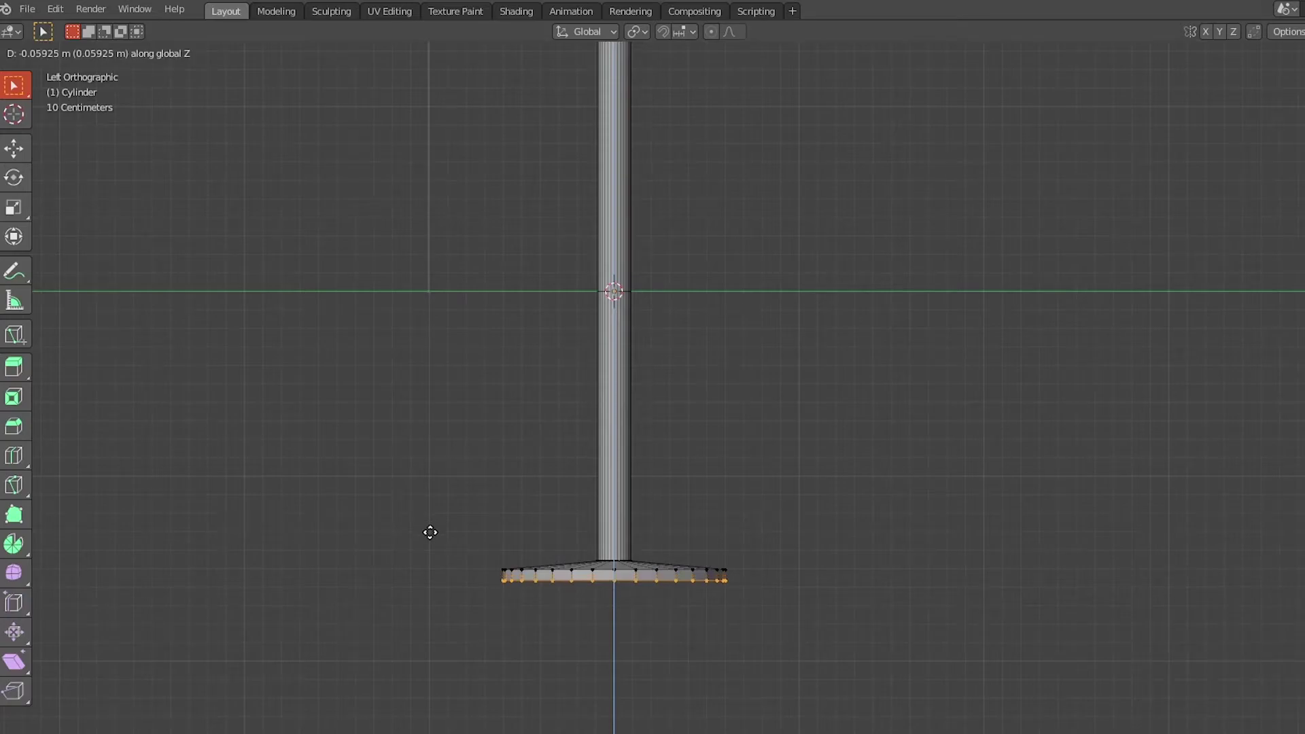
click(429, 530)
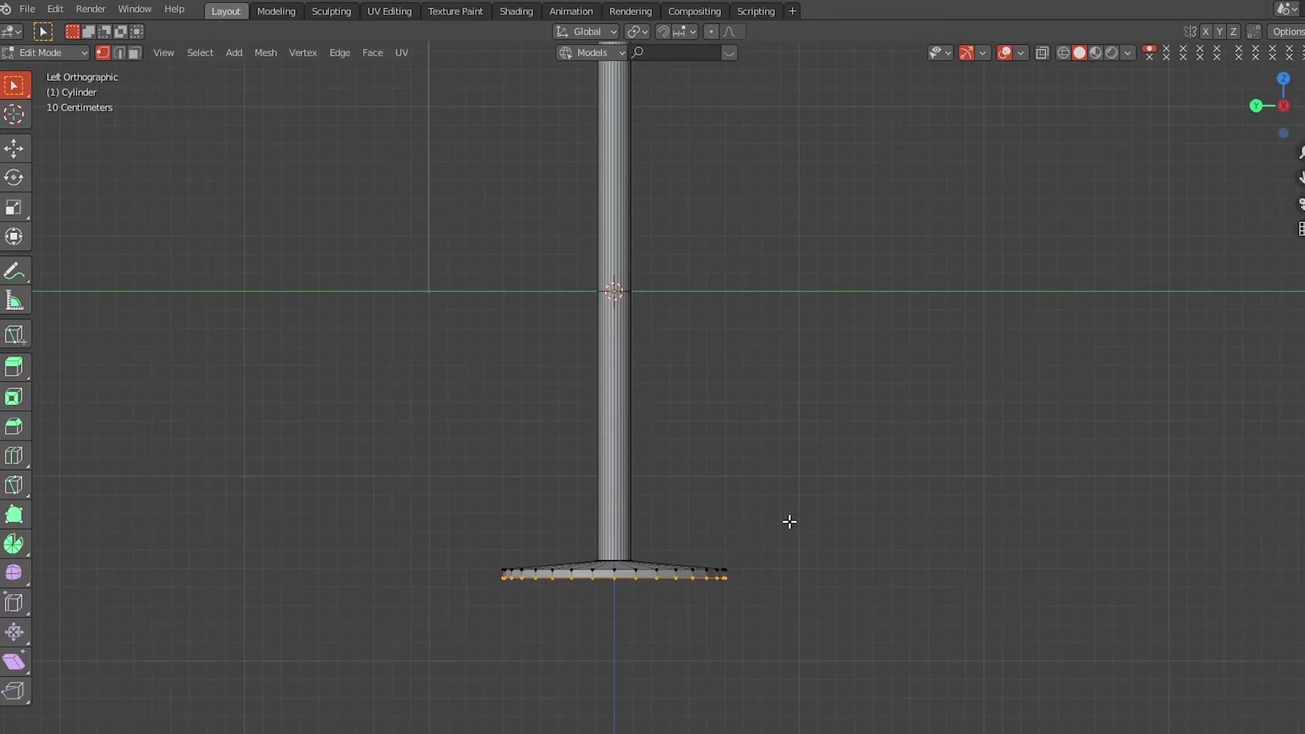
- Return to Object Mode and switch the viewport shading to Rendered
scroll(713, 478, down, 3)
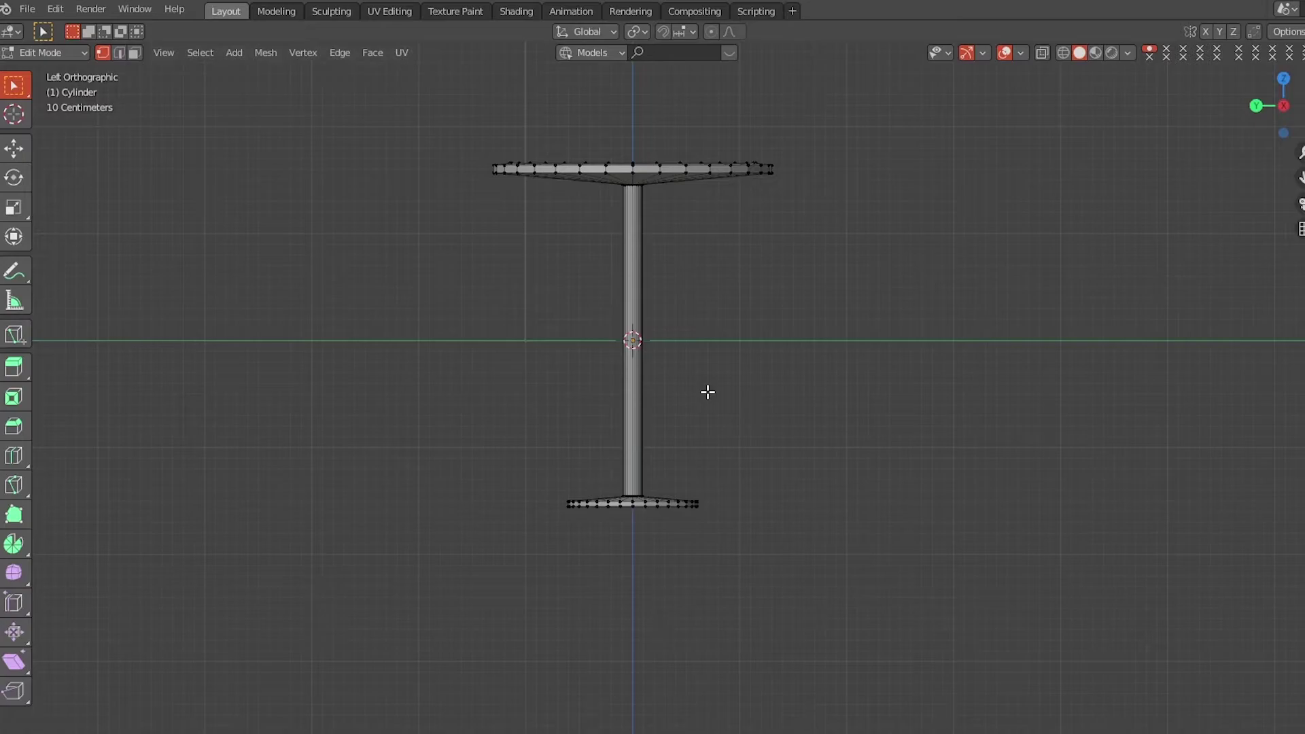
middle_drag(708, 392, 850, 481)
key(z)
key(Tab)
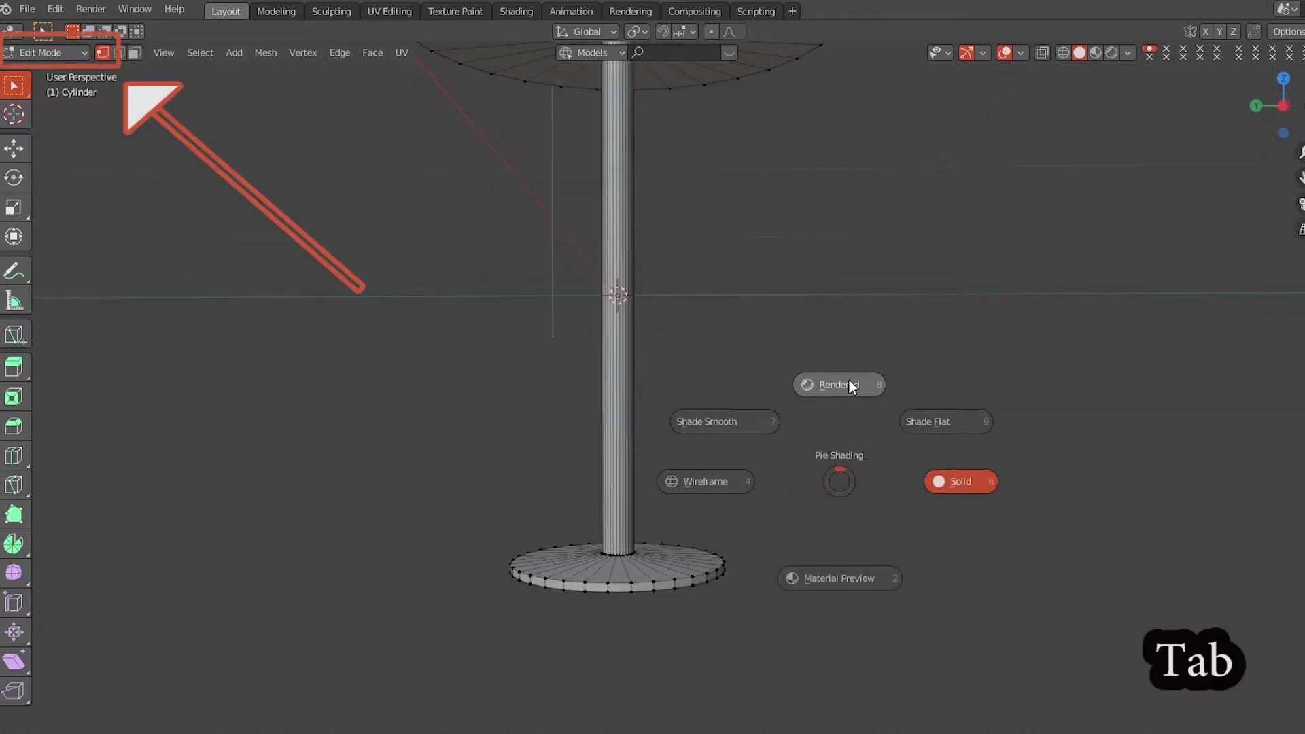
click(848, 385)
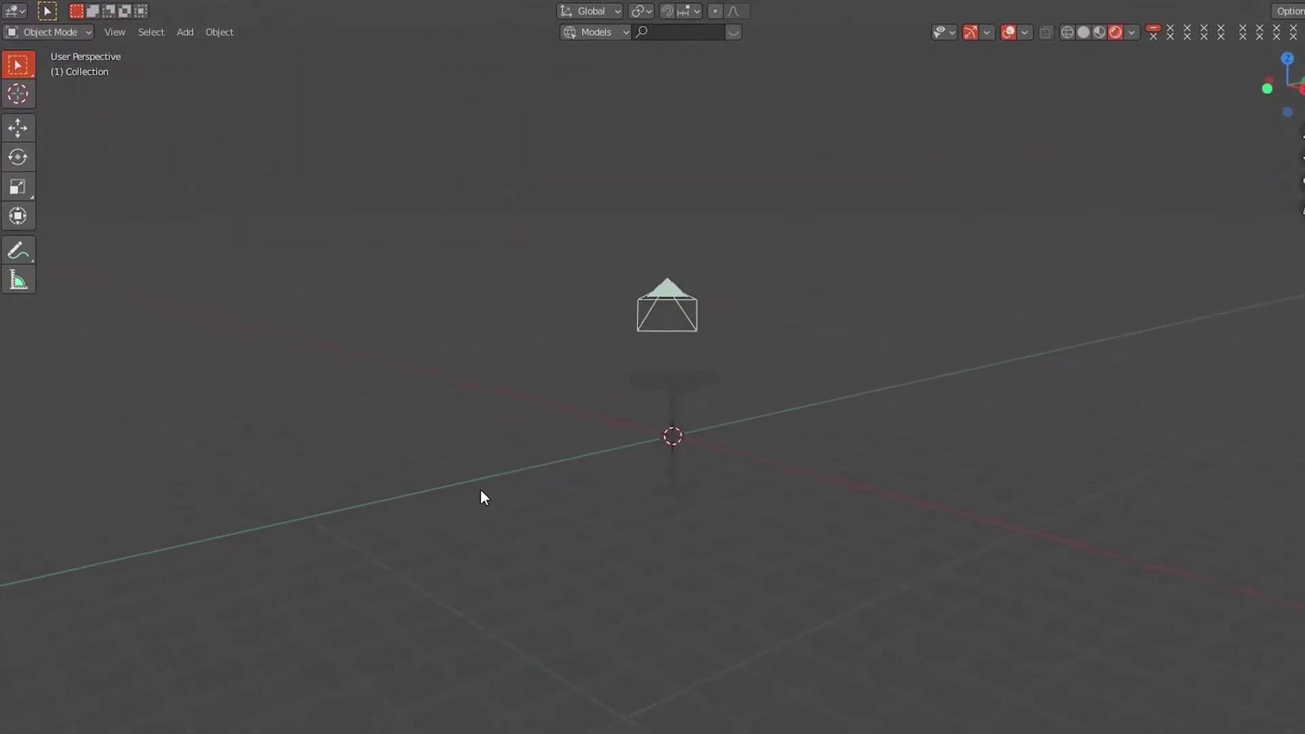
- Add a Sun light and move it up above the table
key(shift+a)
mouse_move(475, 681)
click(585, 696)
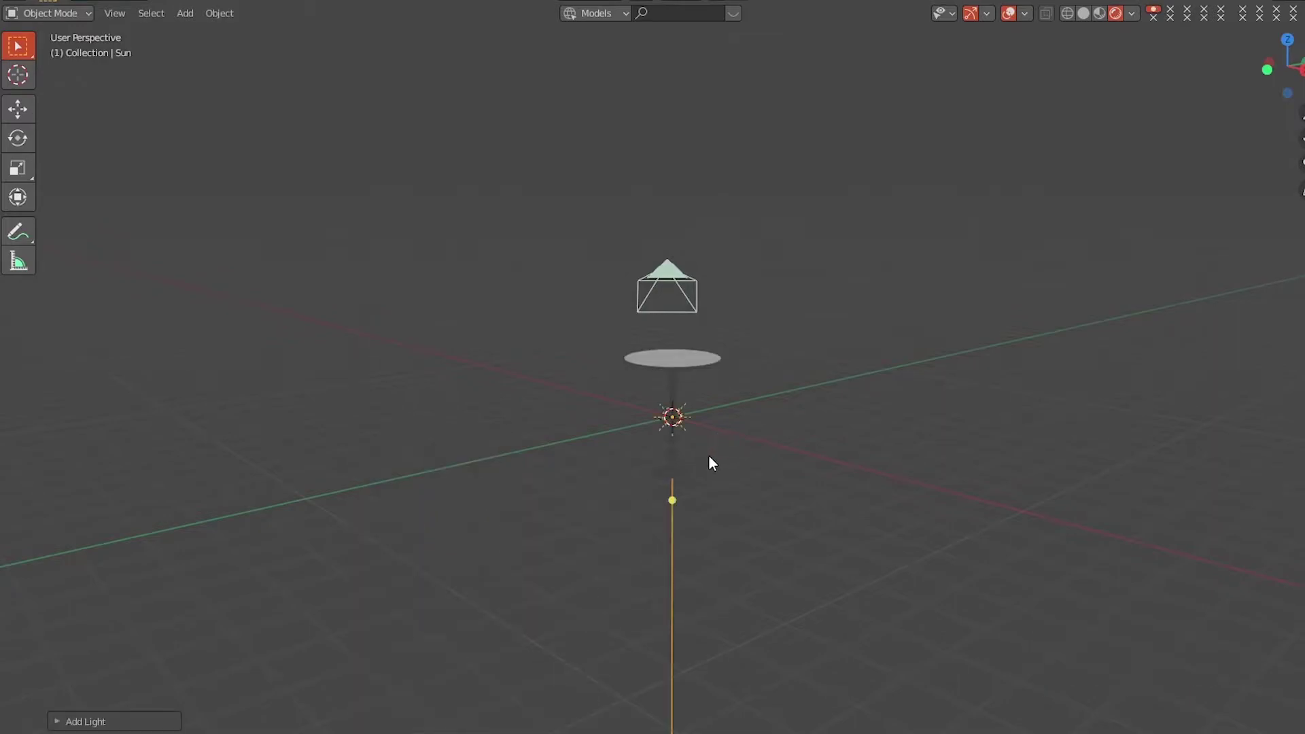
key(g)
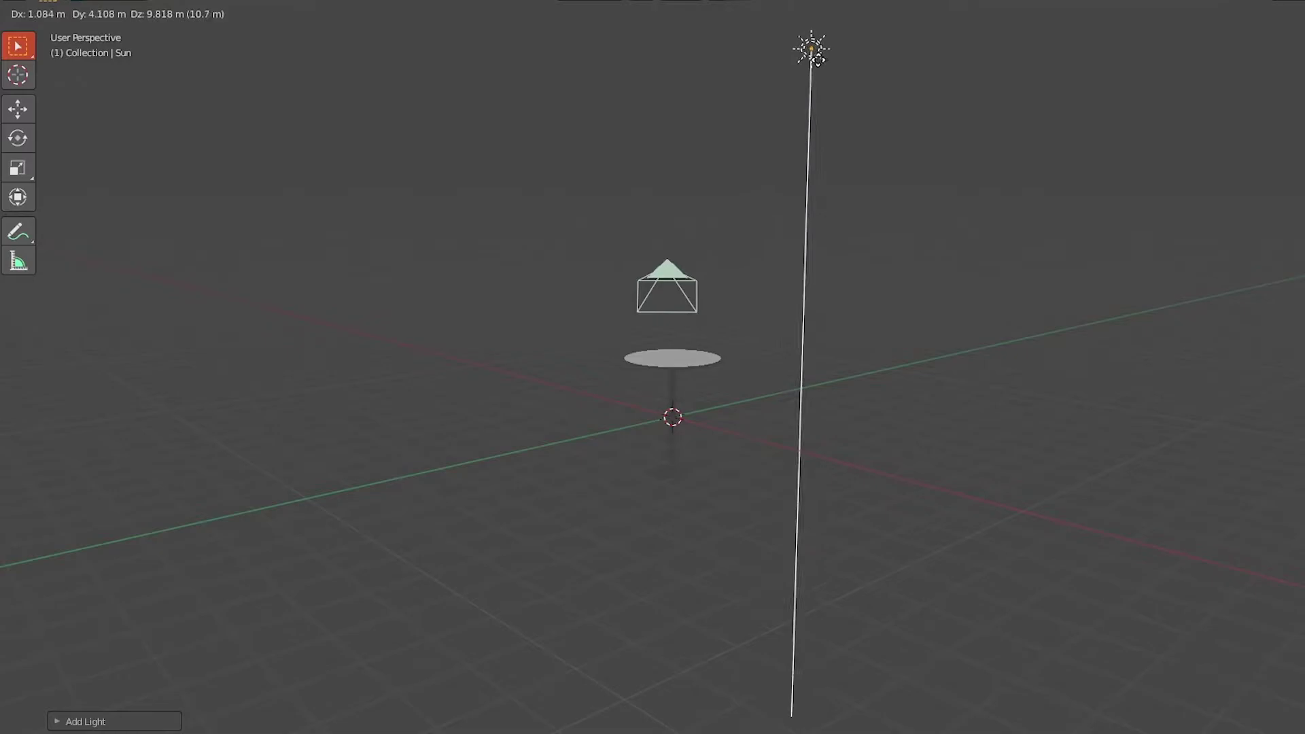
click(865, 322)
- Tilt the sun light so that its direction line slants down through the table
drag(824, 140, 781, 158)
middle_drag(828, 426, 693, 219)
drag(696, 226, 668, 239)
middle_drag(669, 239, 607, 300)
drag(584, 229, 632, 344)
middle_drag(553, 568, 634, 337)
- Select the table together with the sun light and raise both along Z until the table's foot sits just above the grid floor
click(634, 347)
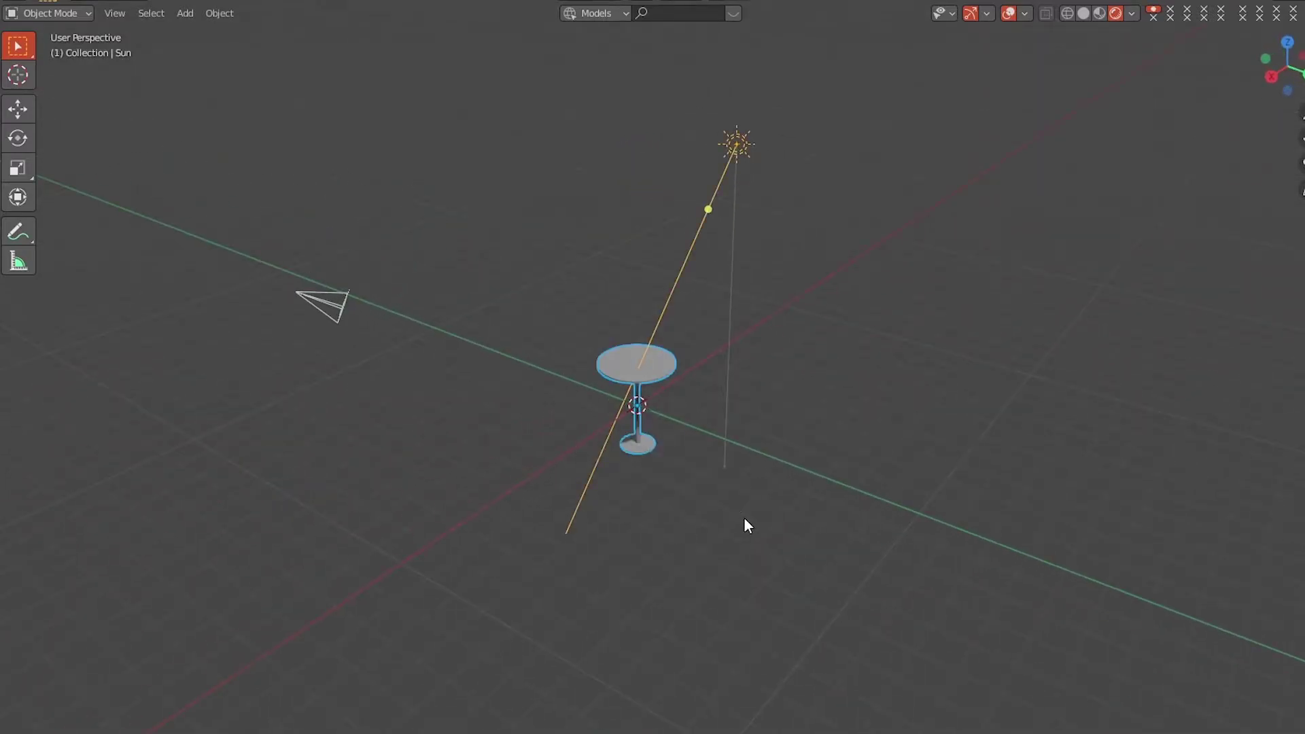
key(g)
key(z)
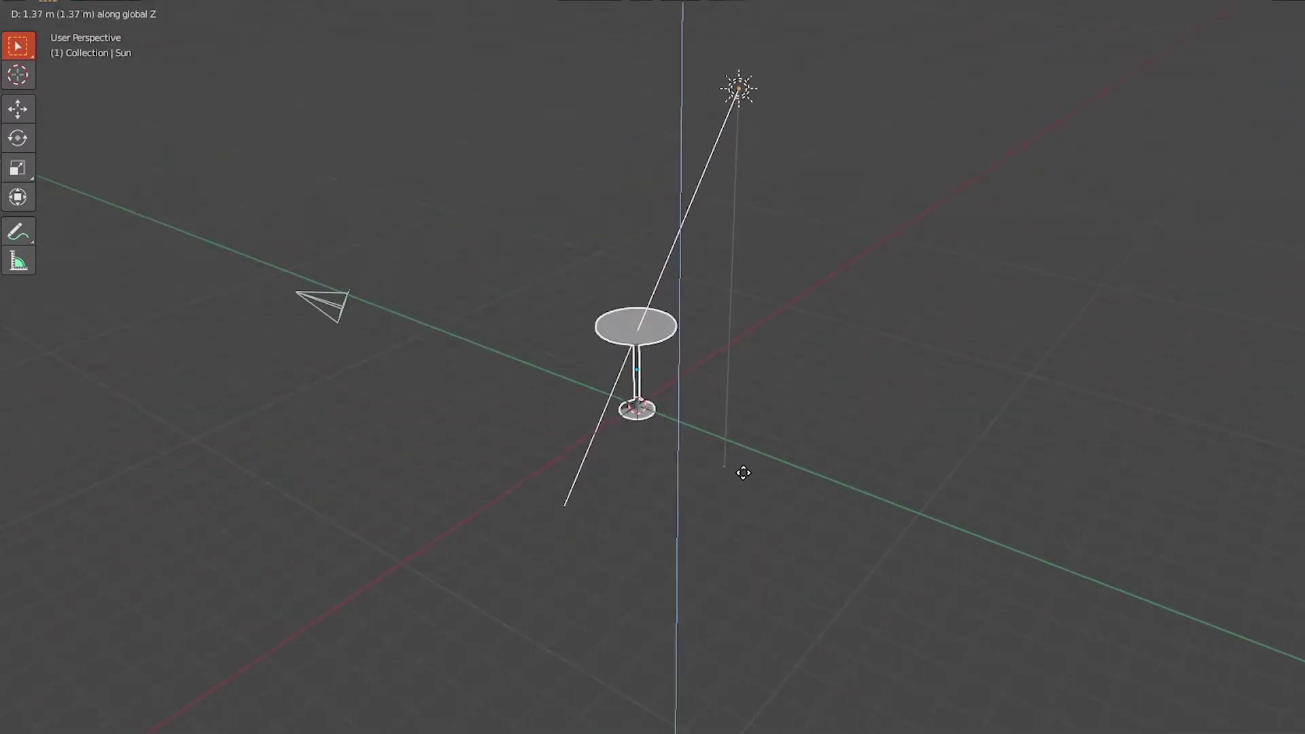
click(741, 461)
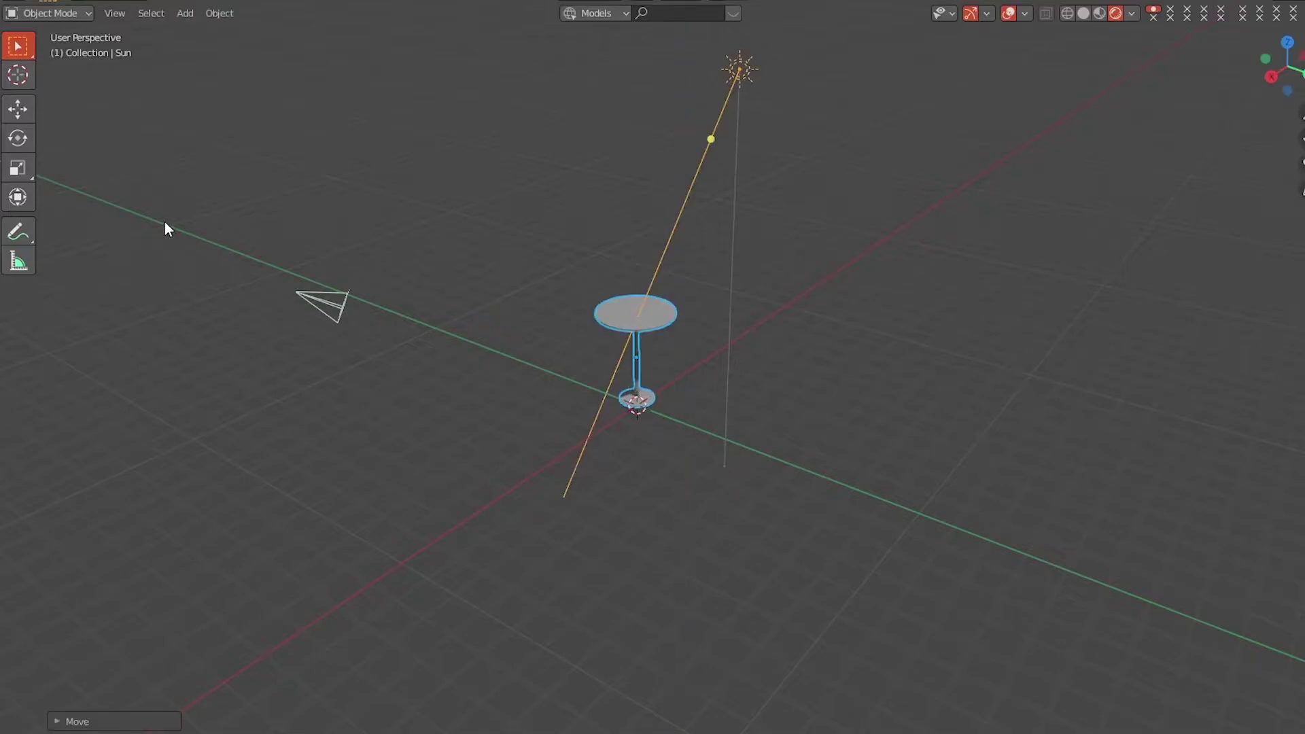
- Add a mesh plane at the world origin beneath the table
key(shift+a)
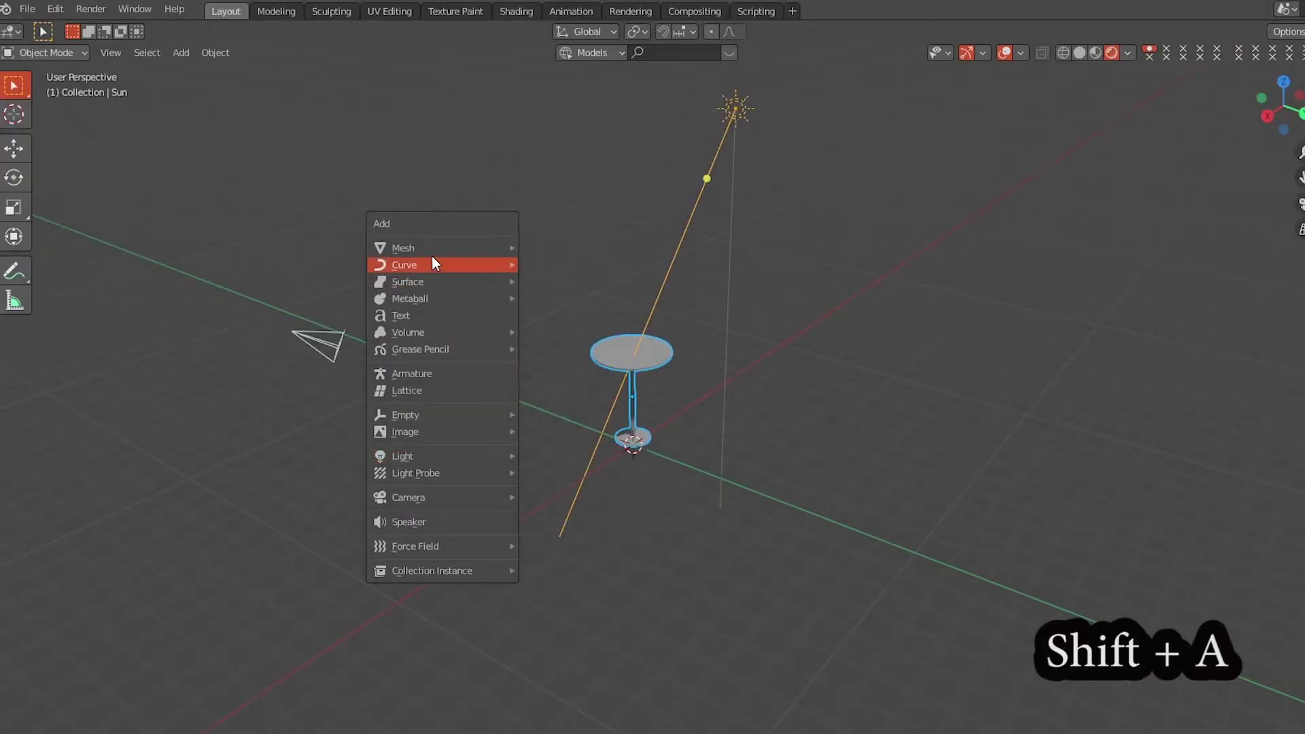
mouse_move(458, 210)
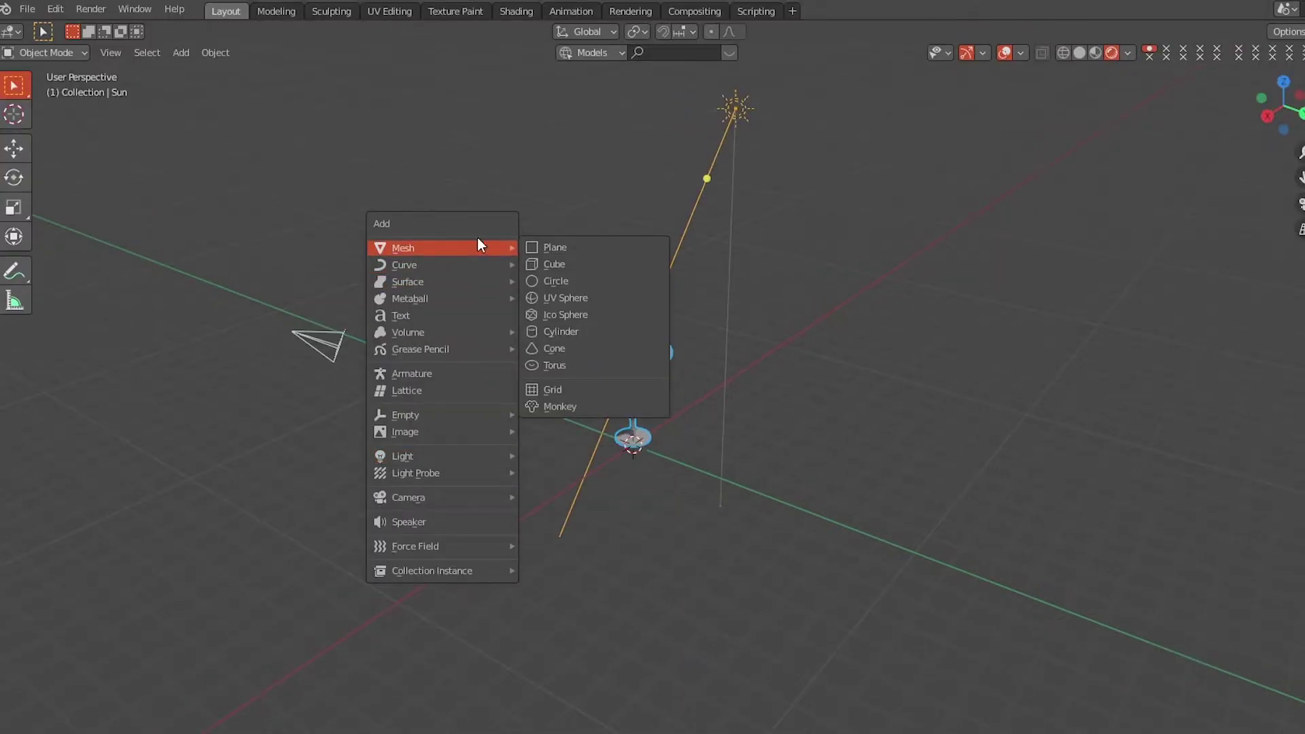
click(583, 246)
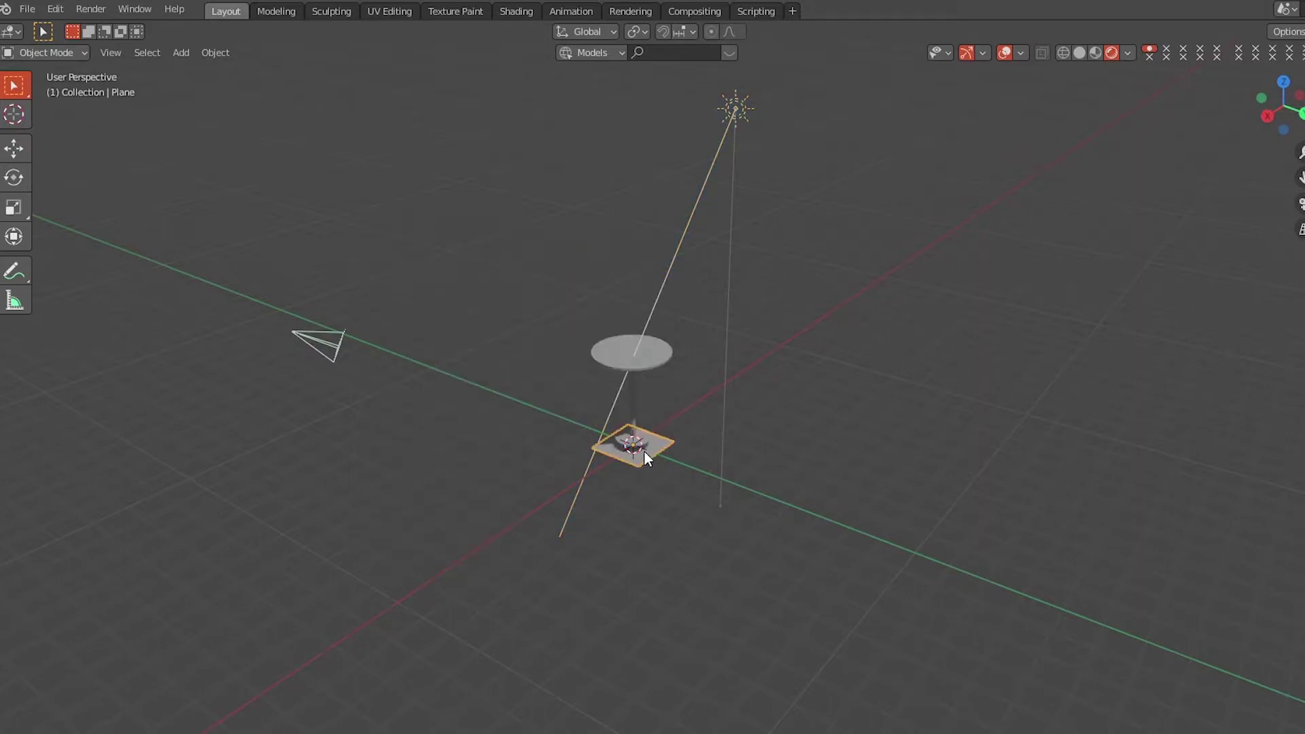
- Scale the plane uniformly to about 6.3 times its size so it forms a floor around the table
key(s)
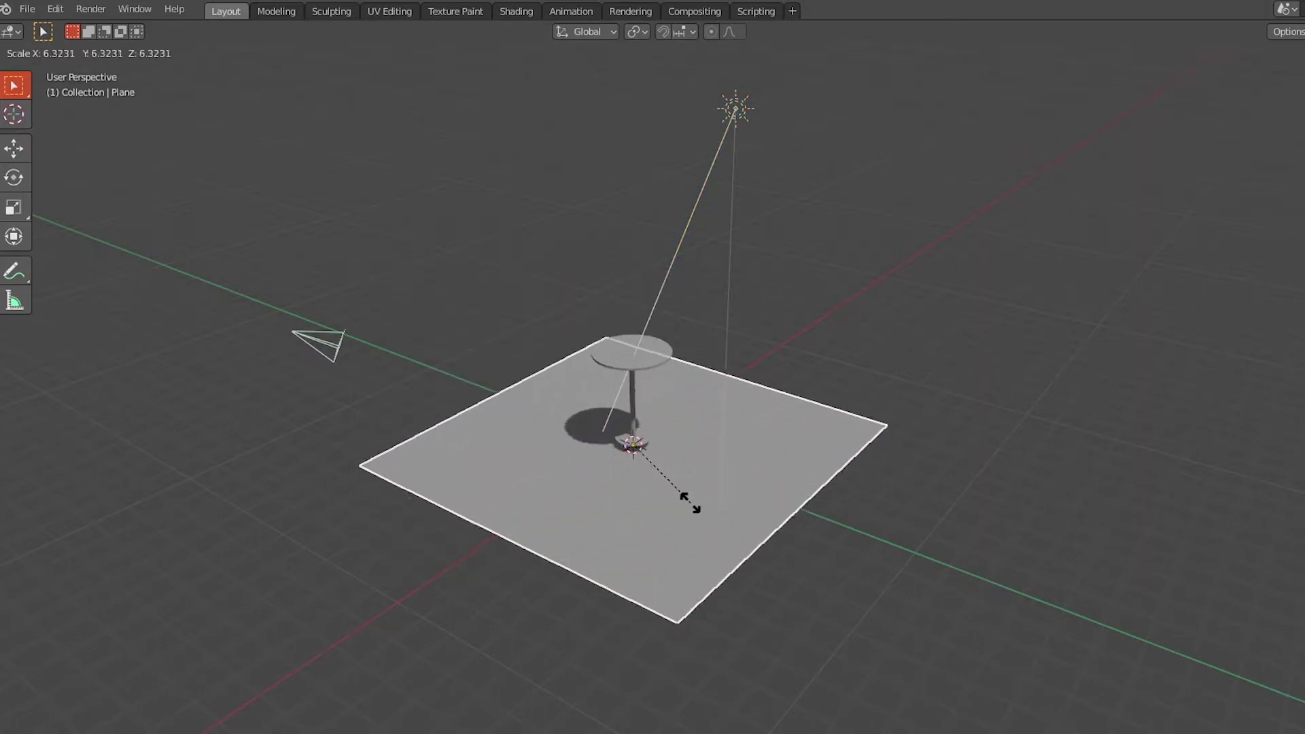
click(690, 503)
middle_drag(560, 524, 616, 443)
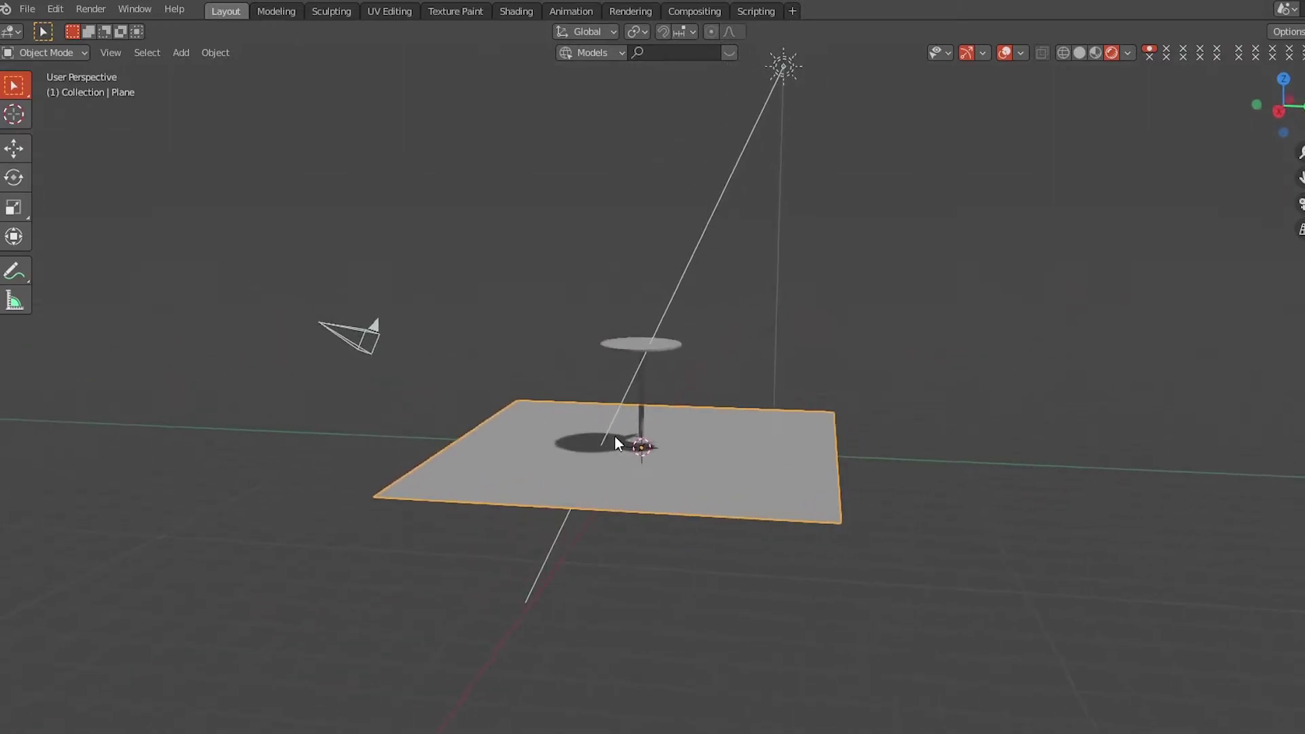
- Select the table together with the sun light and lower both along Z by about 0.21 m toward the plane
drag(598, 292, 688, 370)
middle_drag(610, 386, 653, 373)
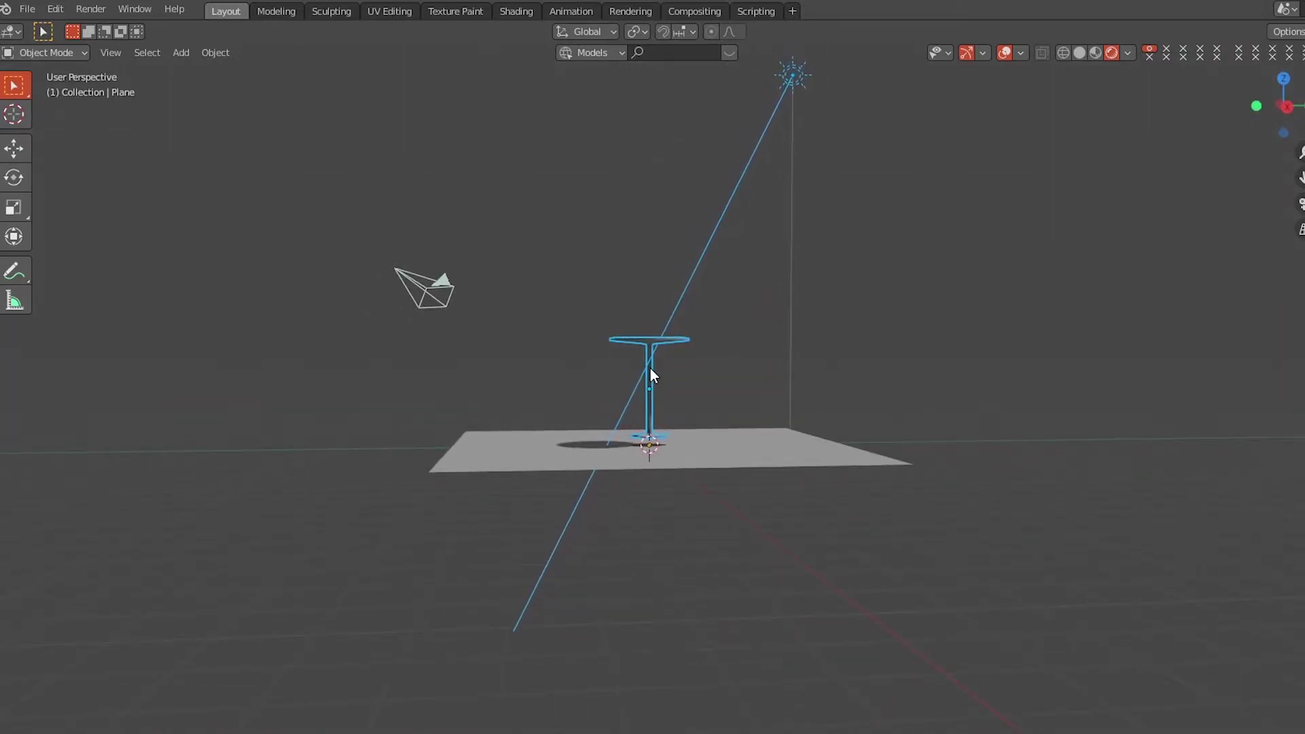
key(g)
key(z)
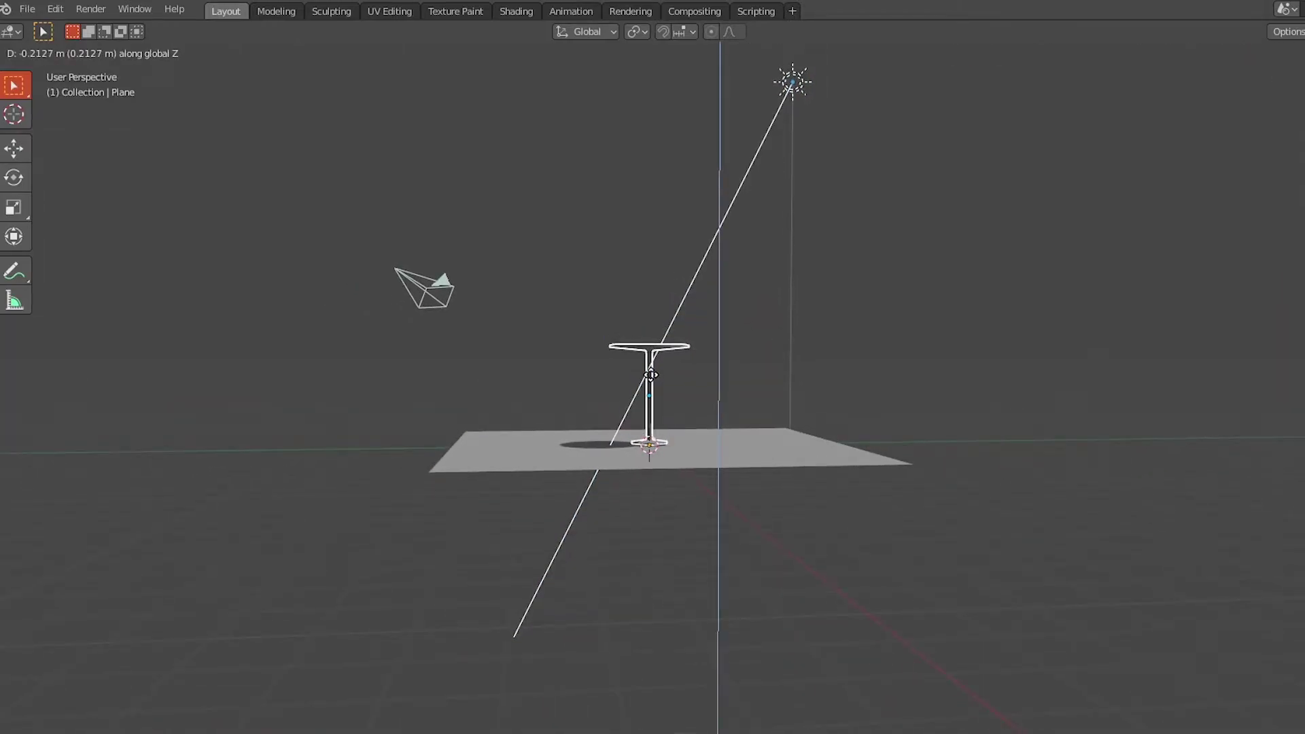
click(651, 374)
- Lower the table and sun light slightly further along Z until the table's foot rests on the plane
scroll(674, 447, up, 8)
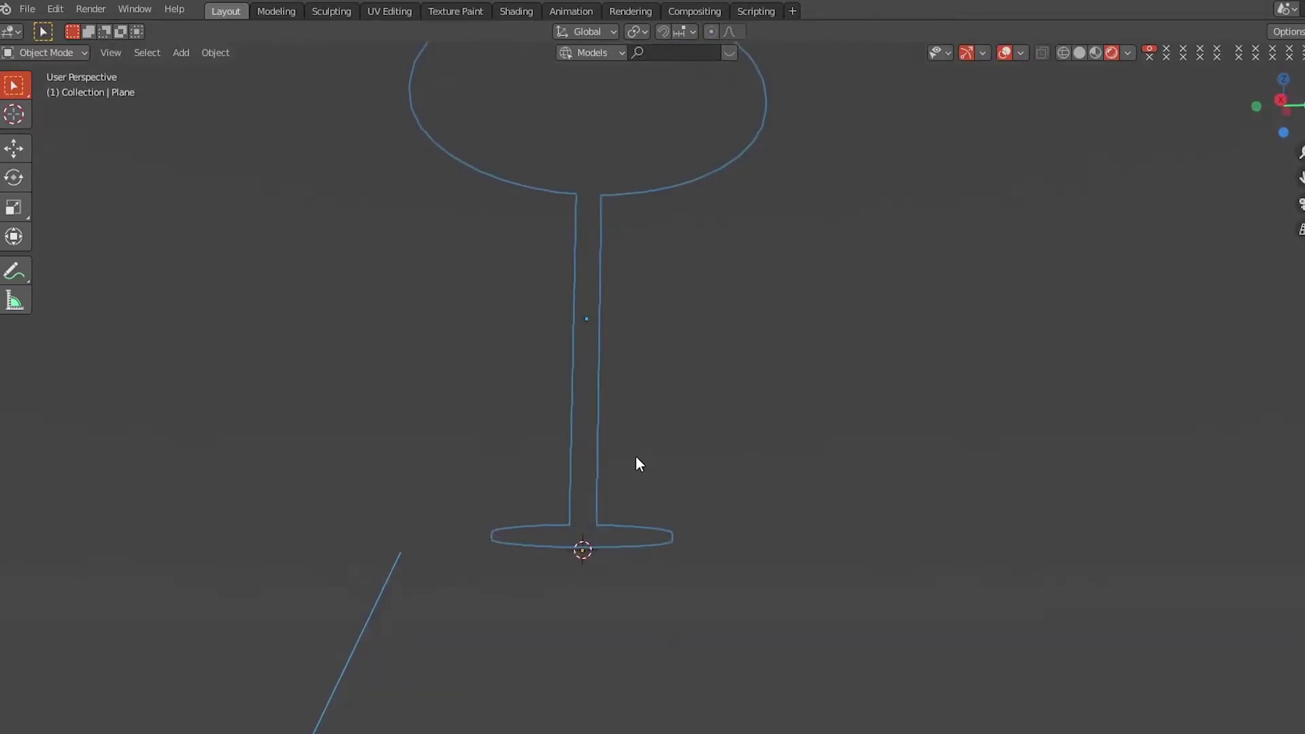
middle_drag(636, 458, 647, 465)
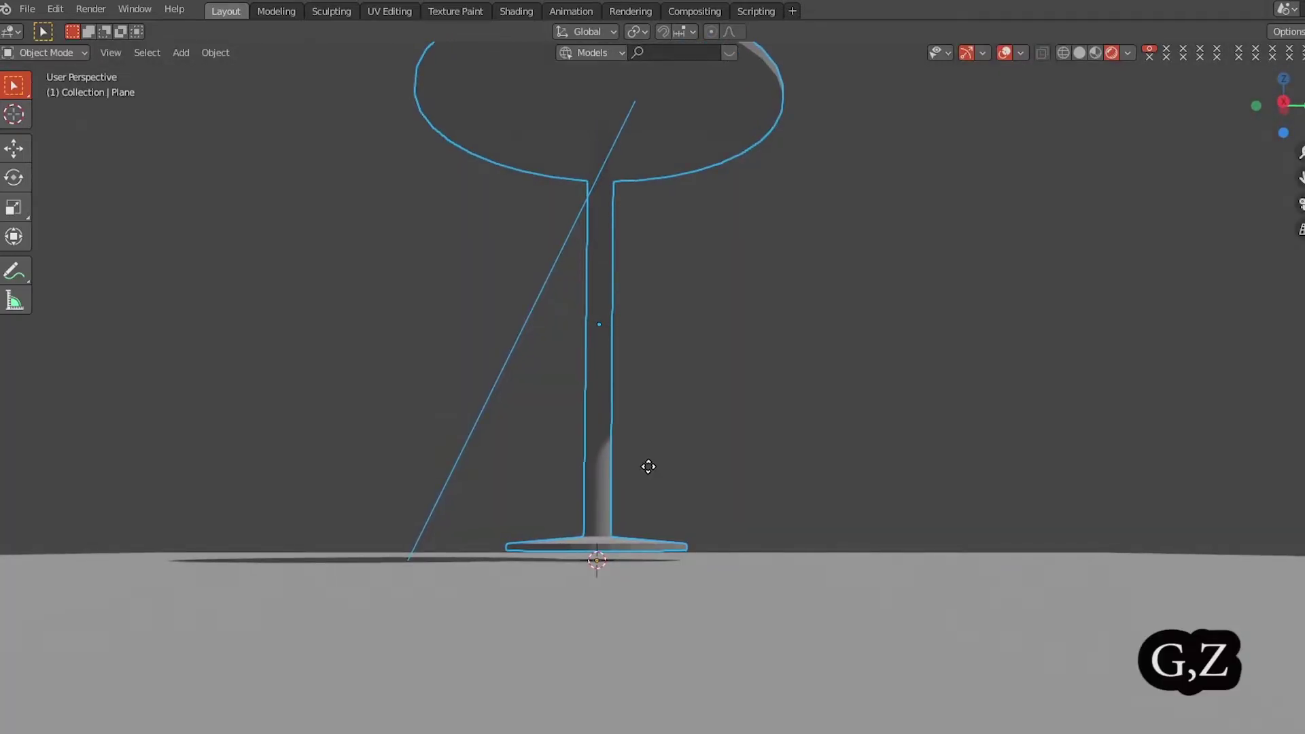
key(g)
key(z)
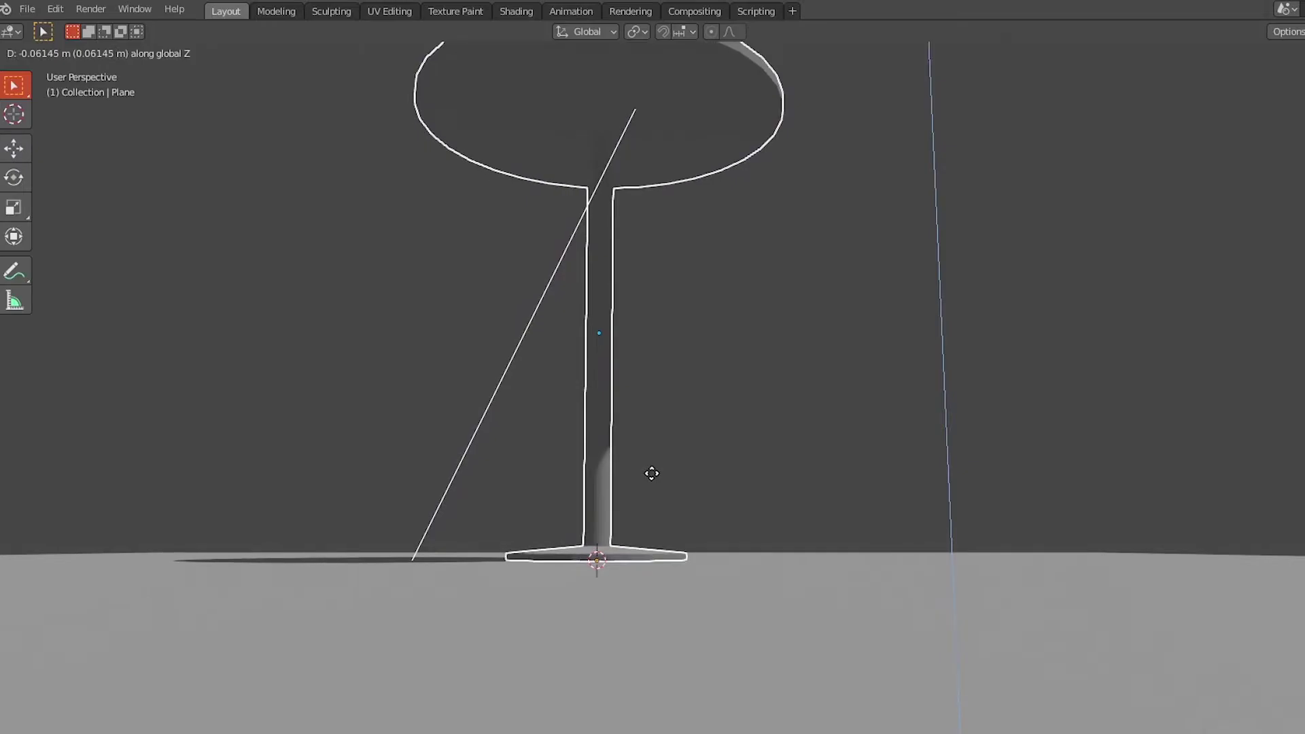
click(654, 479)
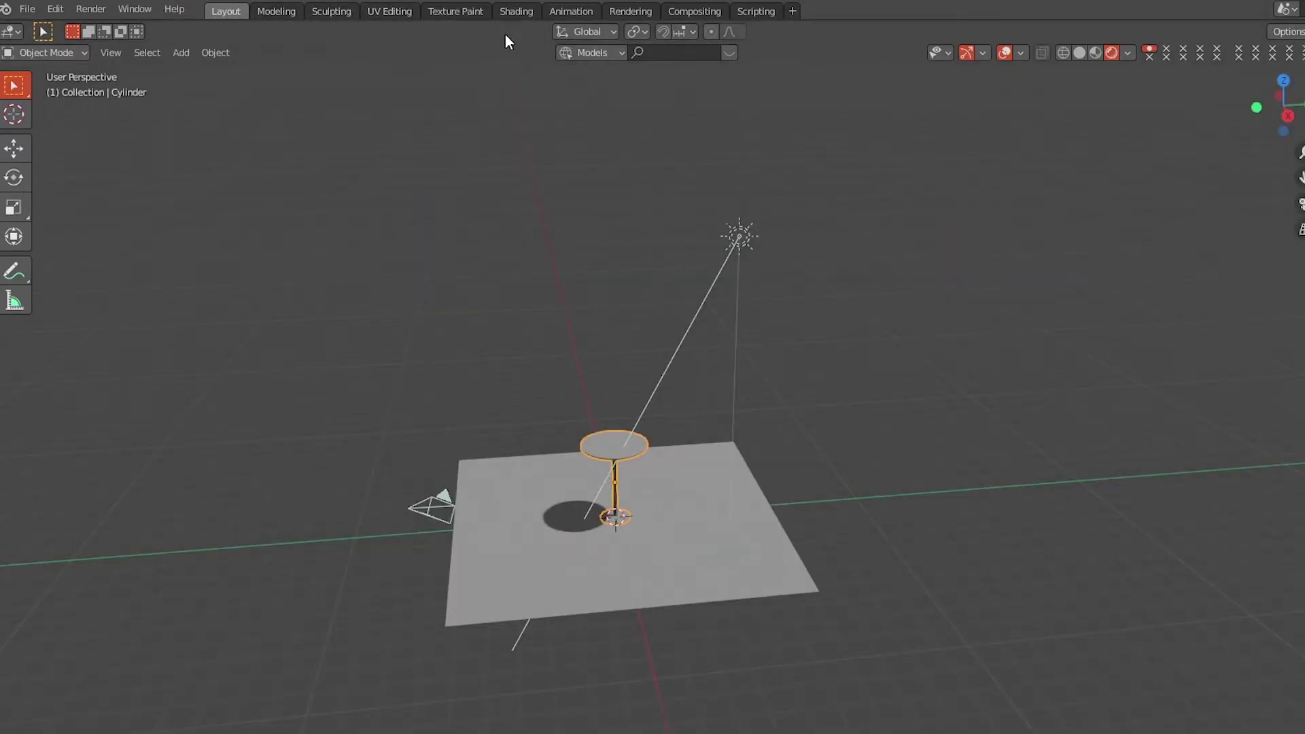
- Create a new material for the table in the Shading workspace, with the viewport in Solid shading
click(532, 13)
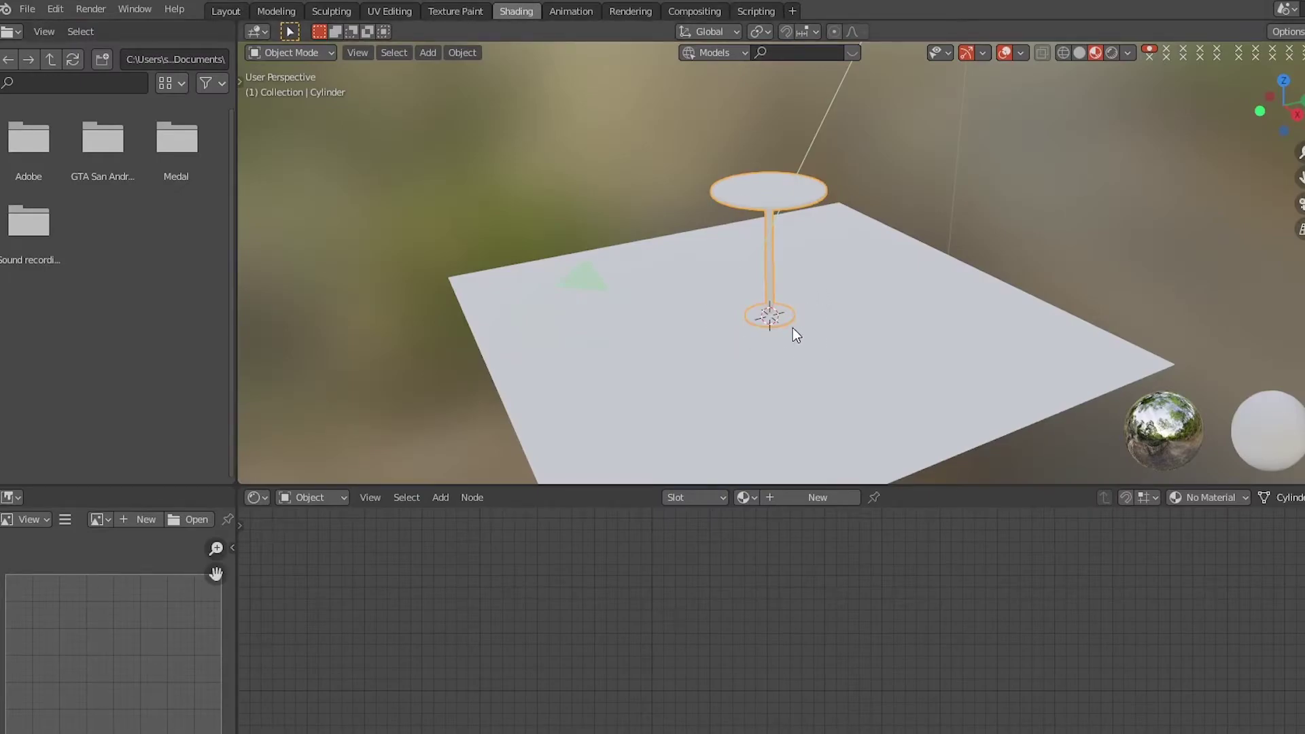
shift+middle_drag(844, 242, 793, 276)
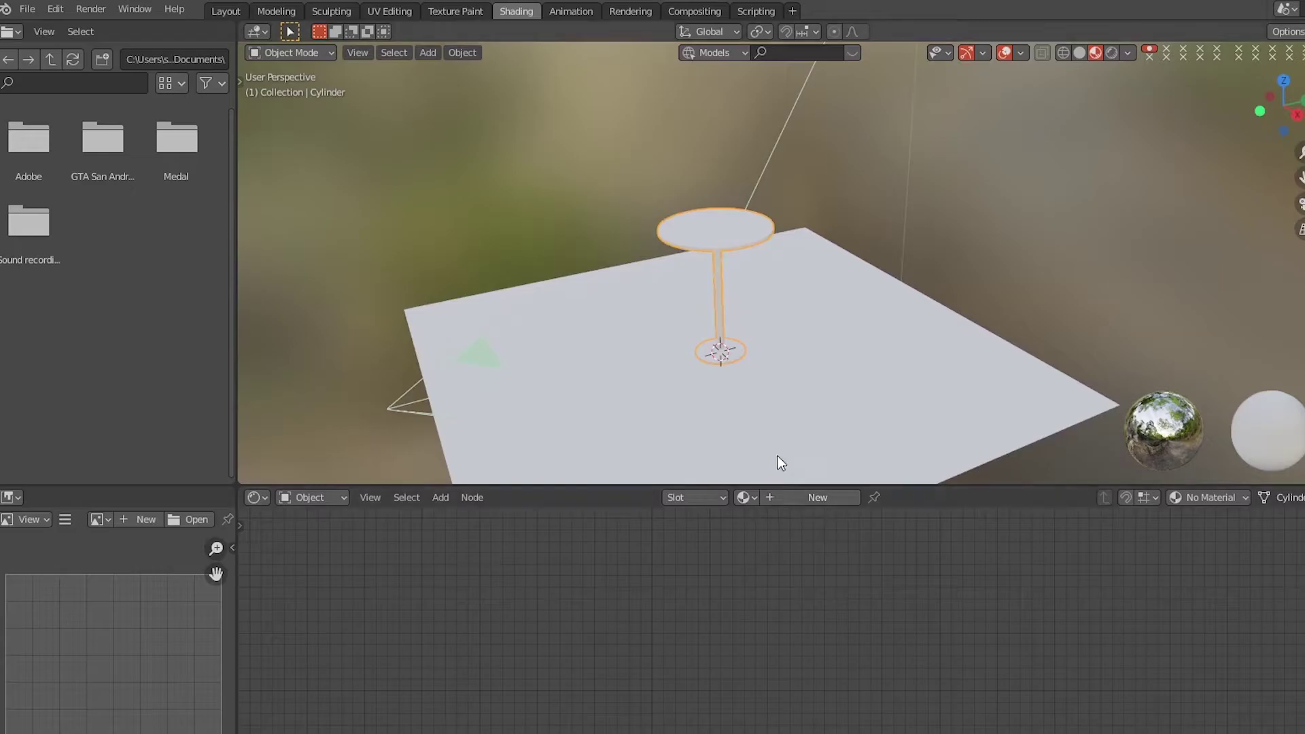
key(z)
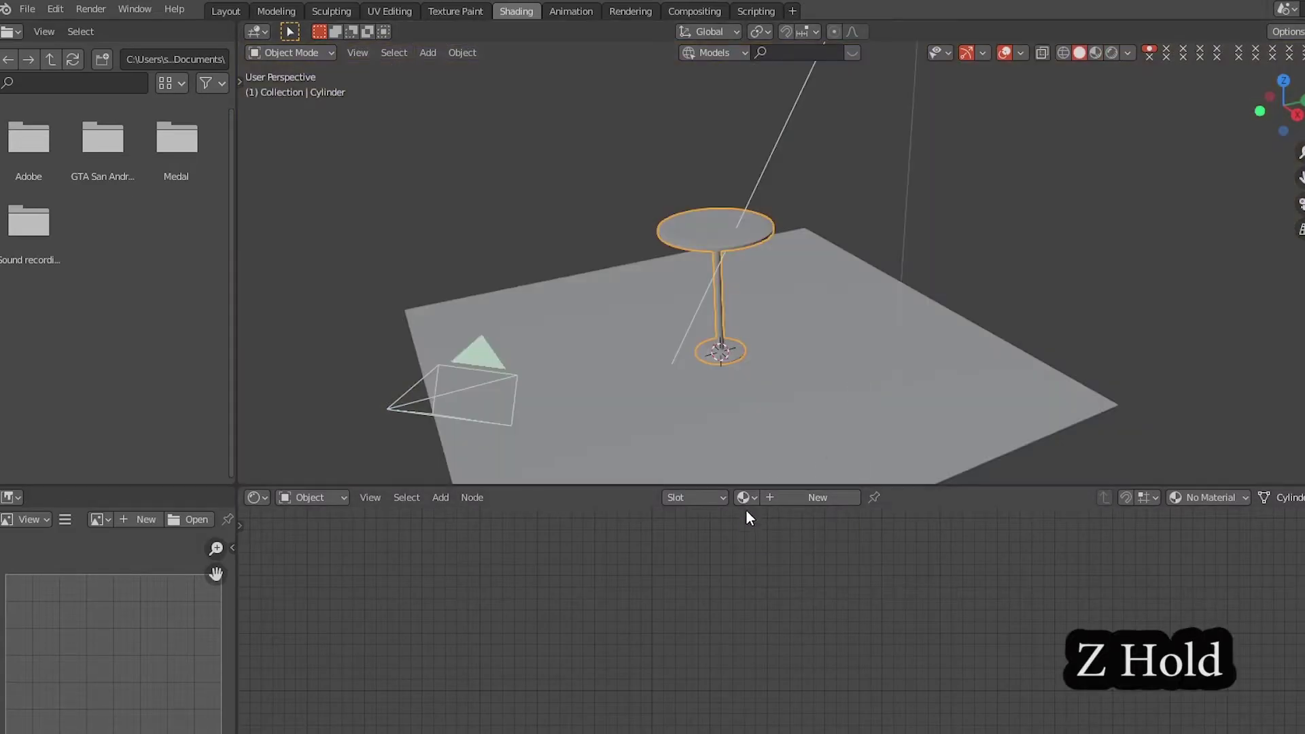
click(776, 499)
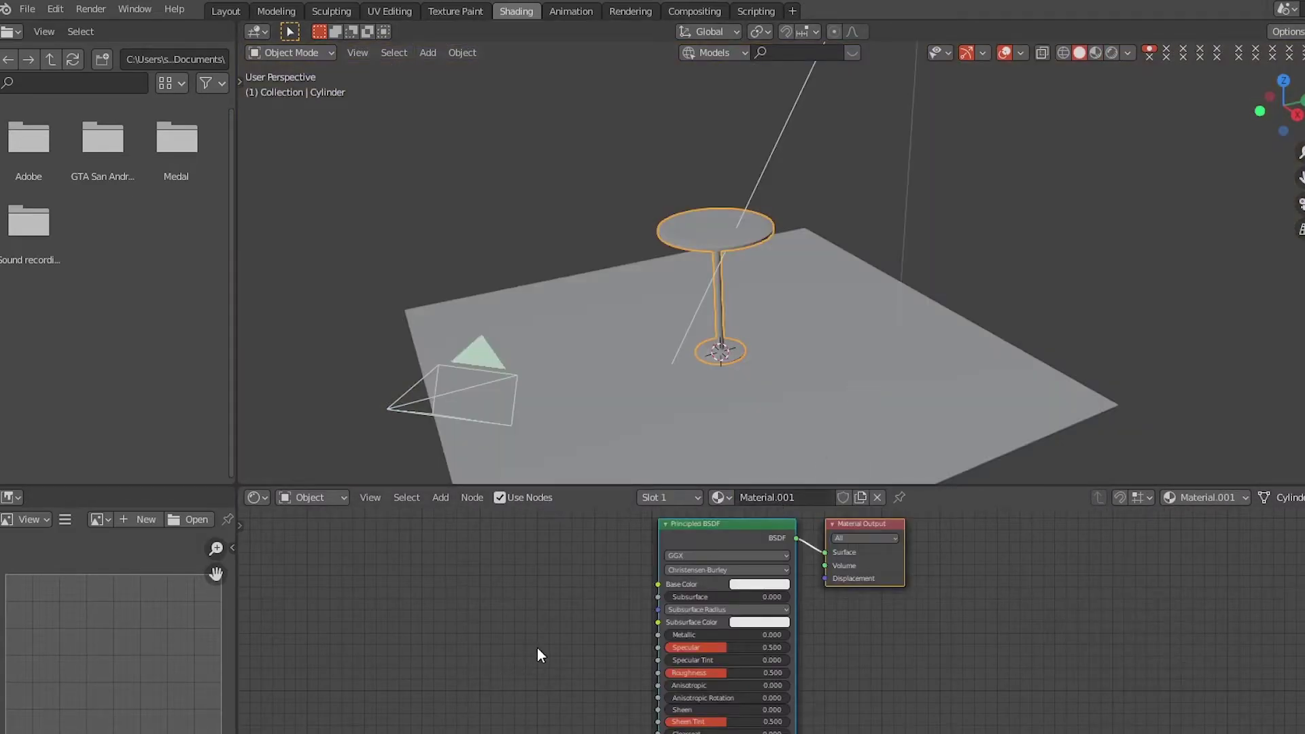
middle_drag(609, 427, 577, 408)
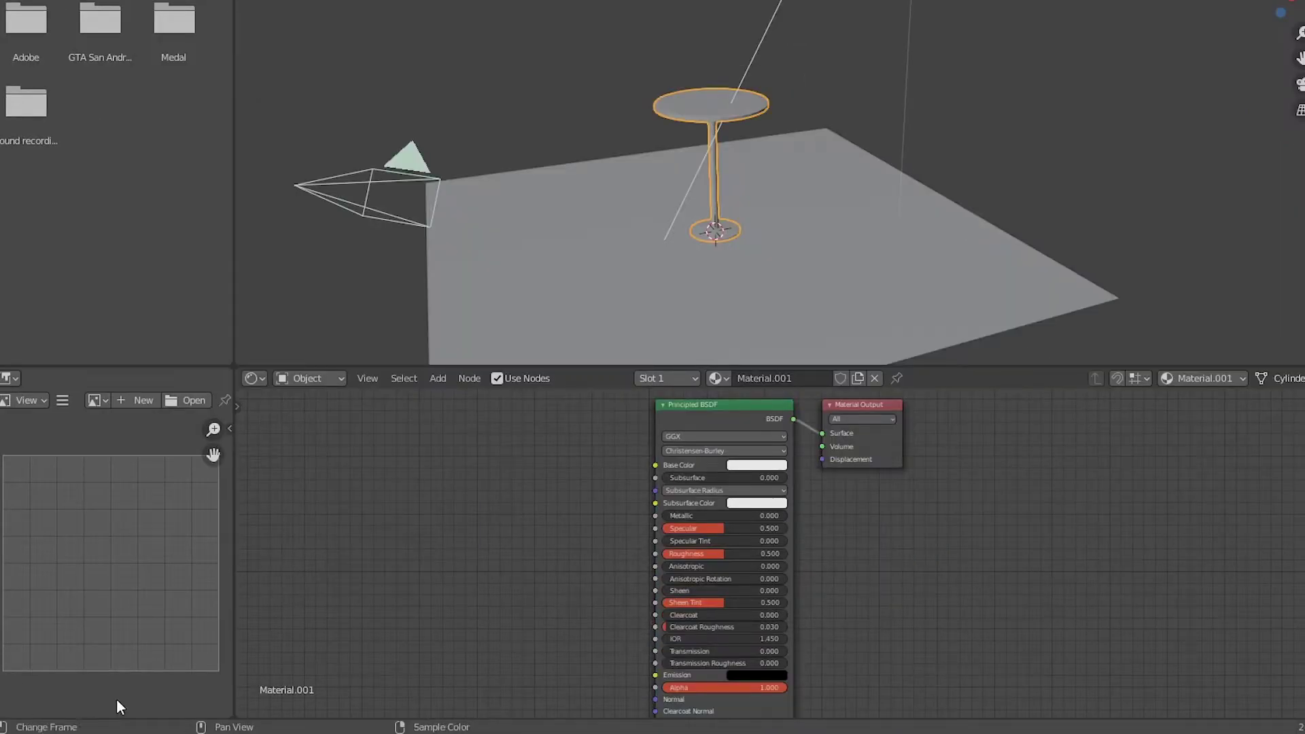
- Add a Noise Texture node beside the Principled BSDF in the table's material
key(shift+a)
click(403, 500)
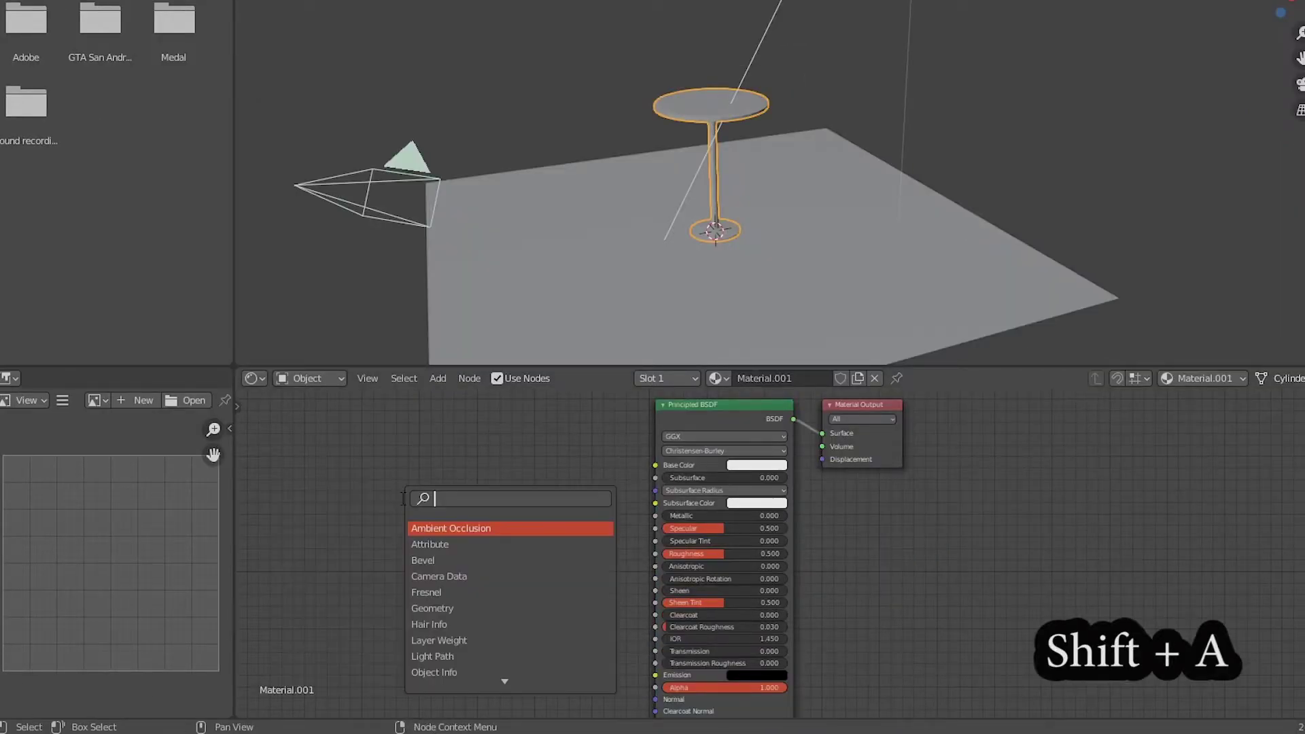
text(nois)
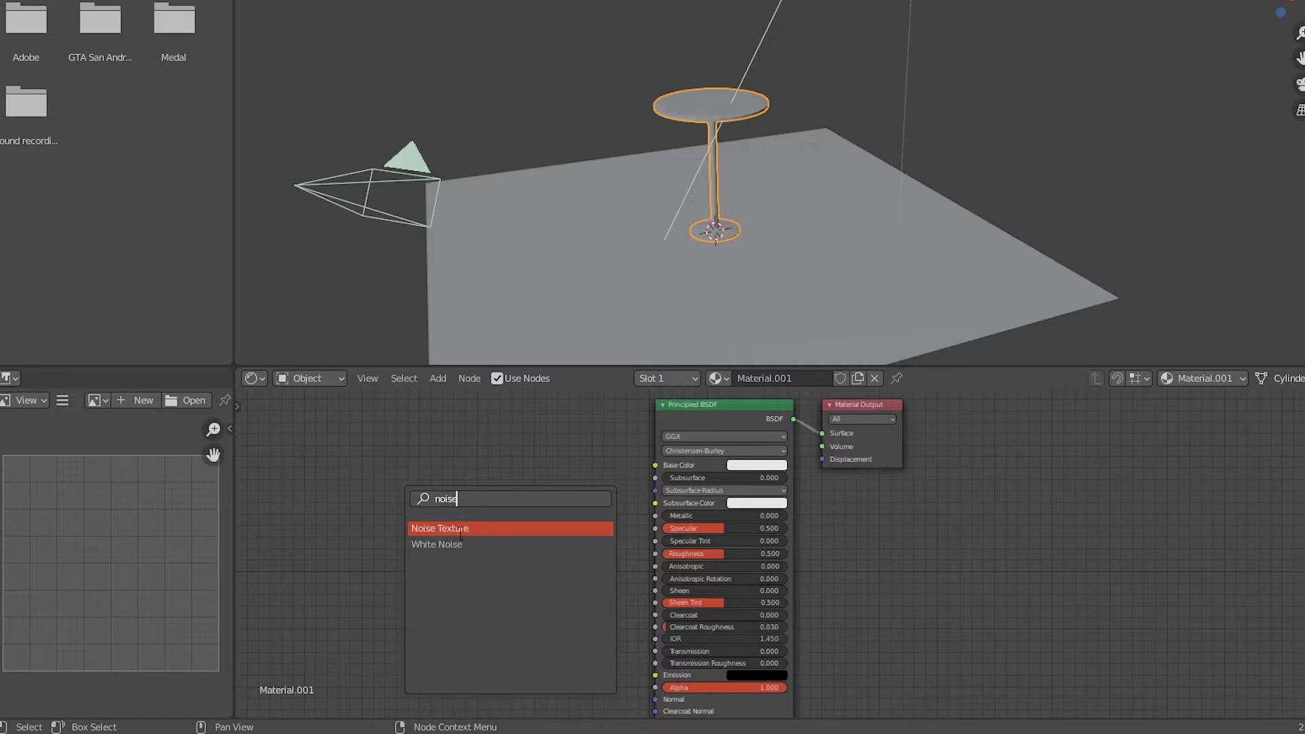
text(e)
click(461, 535)
click(531, 552)
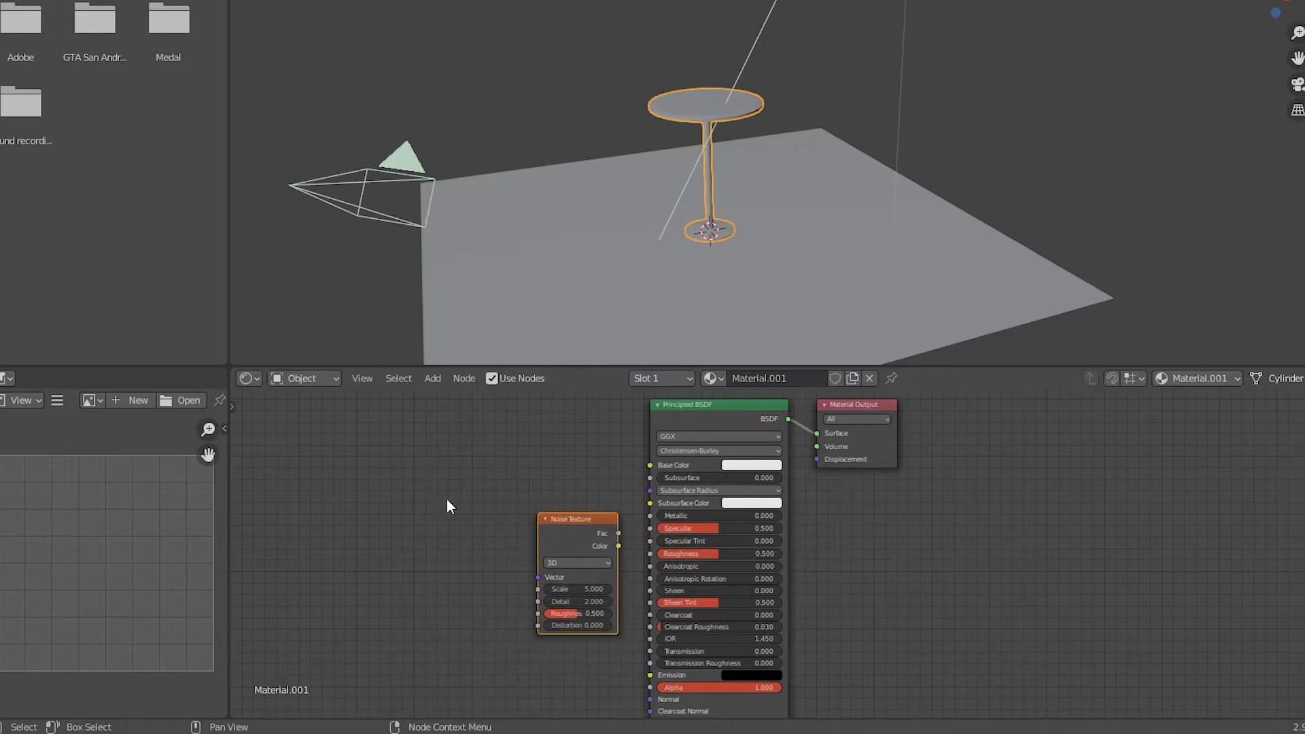
- Add a ColorRamp node to the table's material
key(shift+a)
click(418, 531)
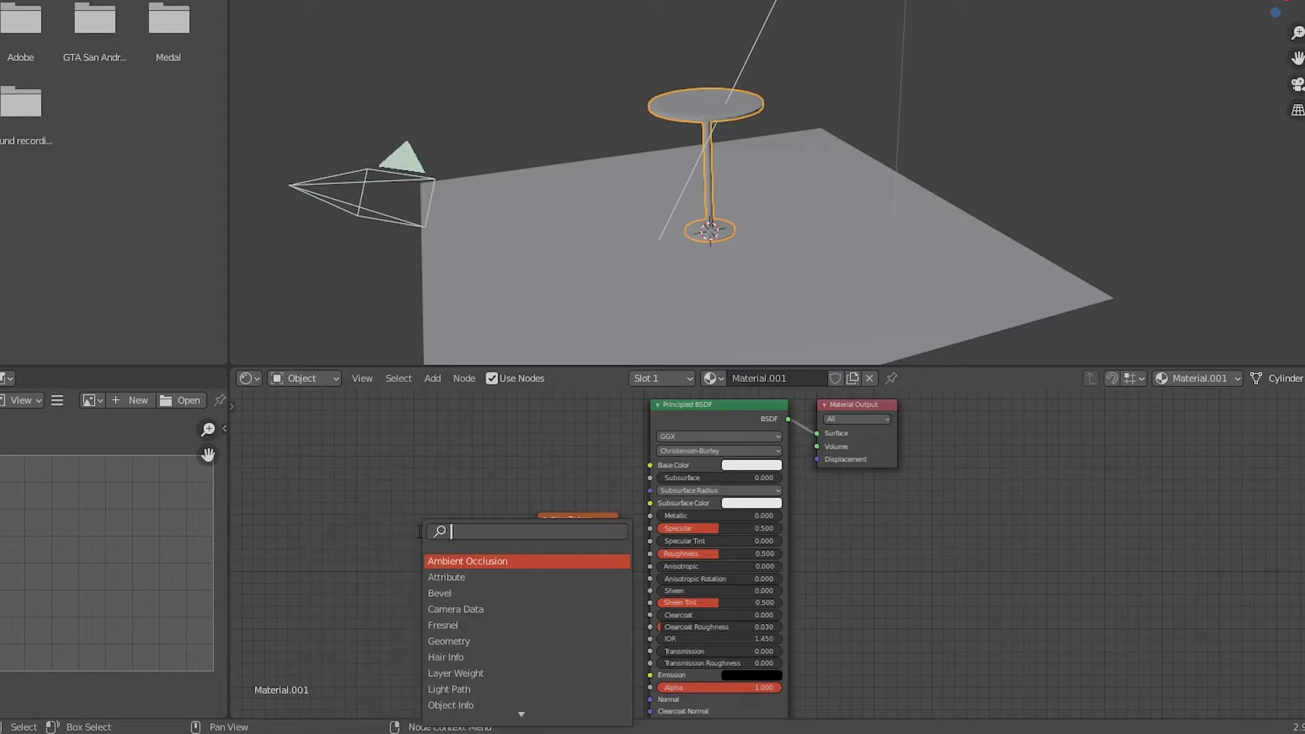
text(col)
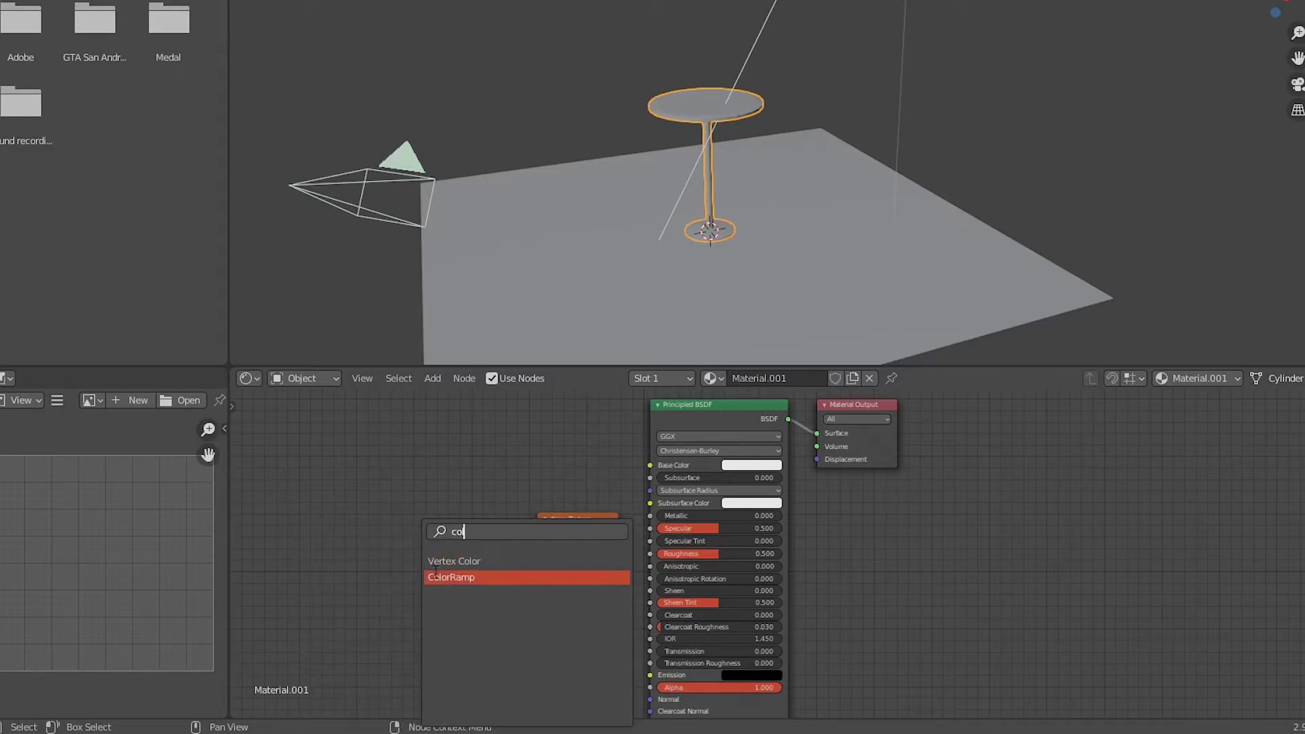
click(461, 584)
click(416, 506)
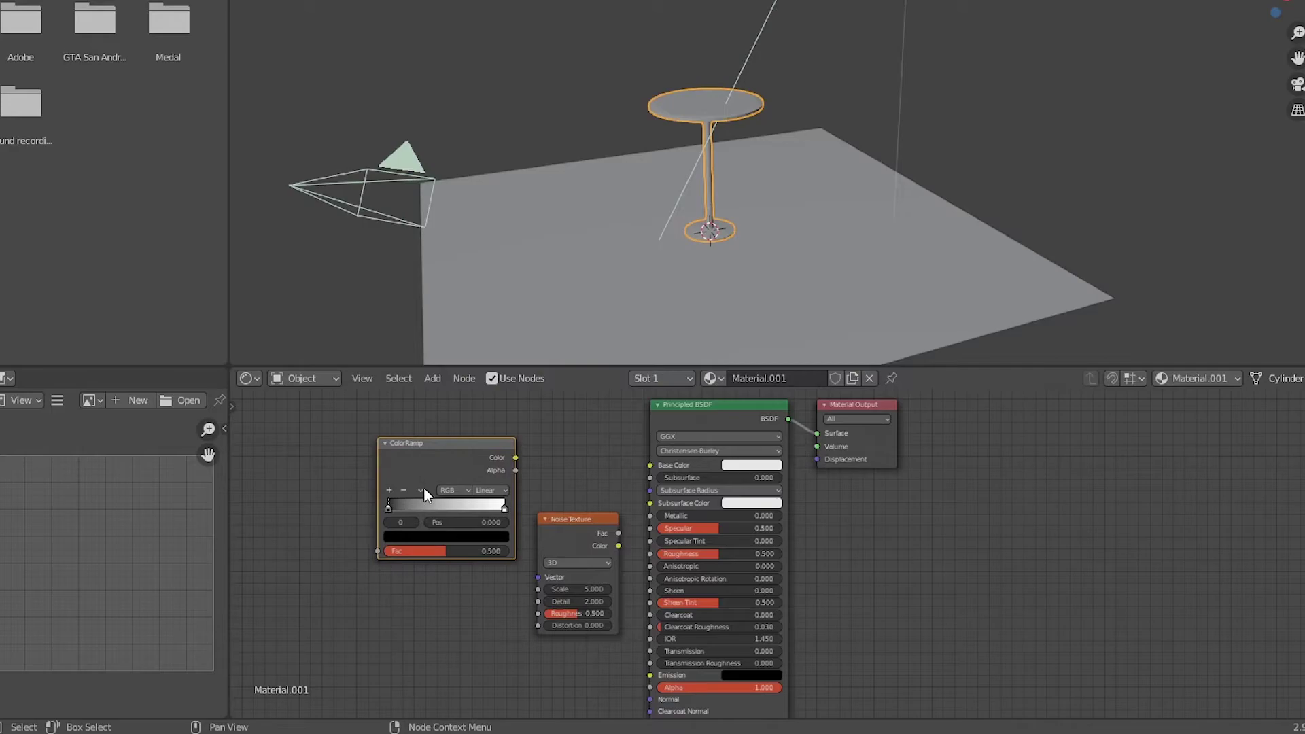
- Arrange the nodes so the Noise Texture comes before the ColorRamp, with both ahead of the Principled BSDF
drag(575, 519, 324, 517)
drag(380, 462, 442, 471)
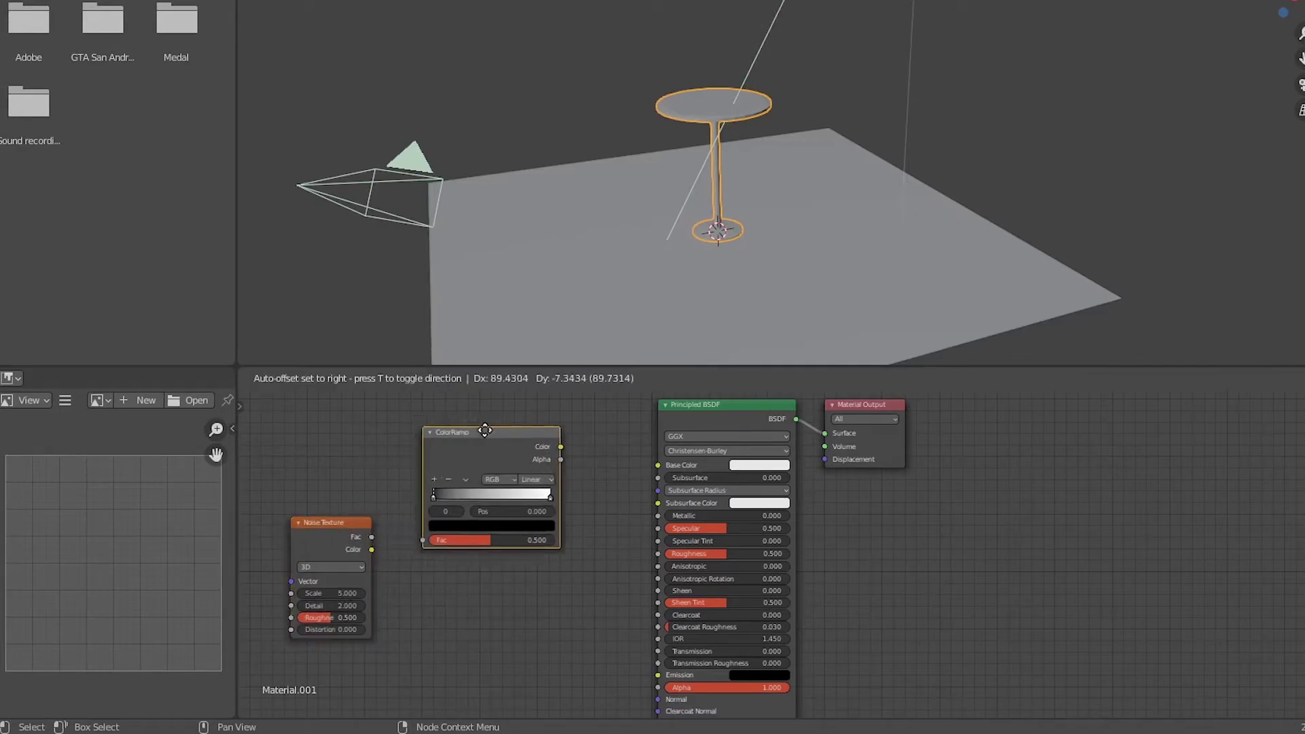
drag(352, 518, 366, 473)
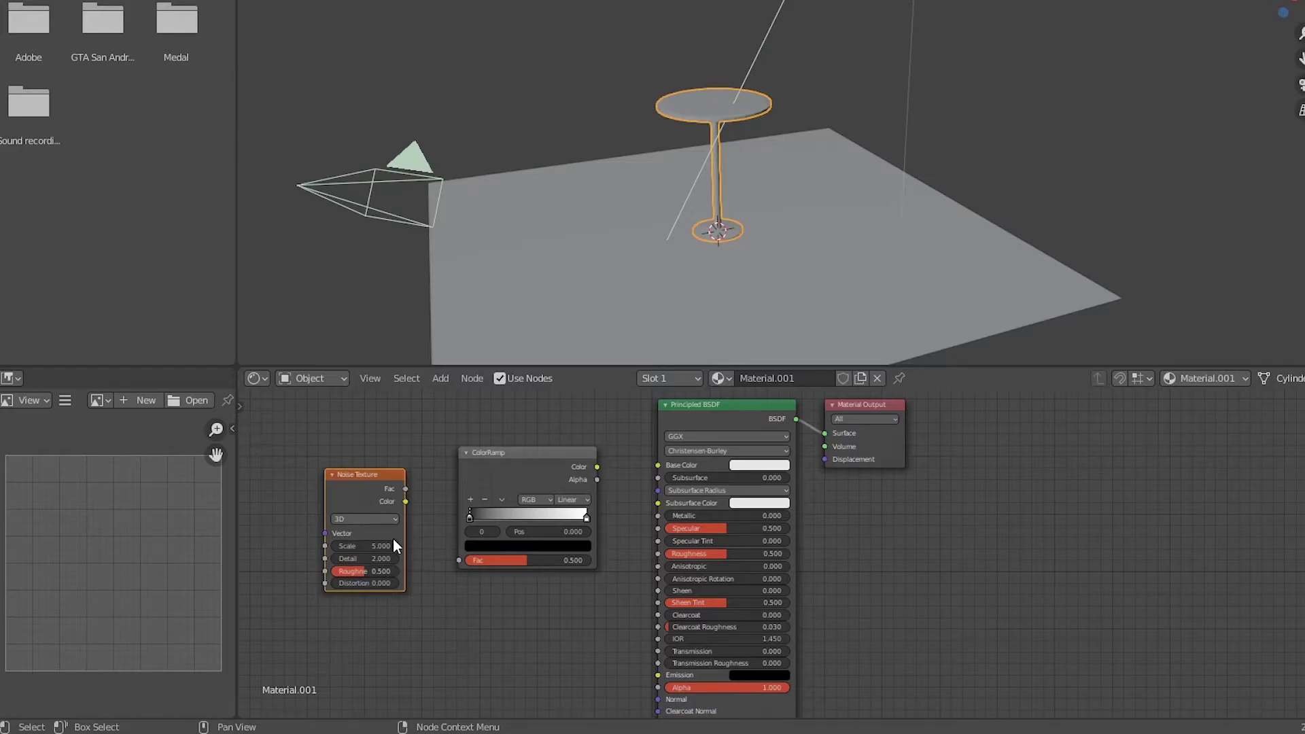
- Link the Noise Texture's Color output to the ColorRamp's Fac, and the ColorRamp's Color output to the Principled BSDF's Base Color
drag(405, 501, 449, 560)
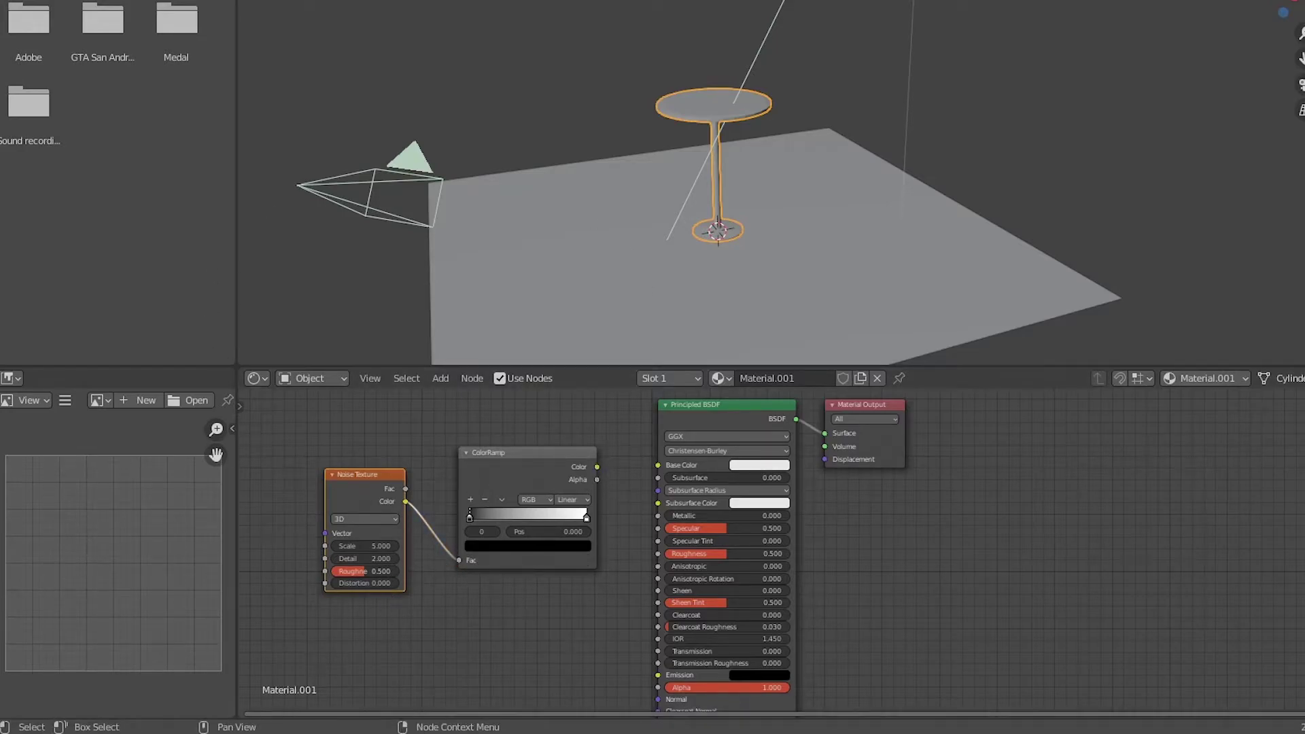
drag(596, 467, 657, 465)
drag(544, 456, 552, 430)
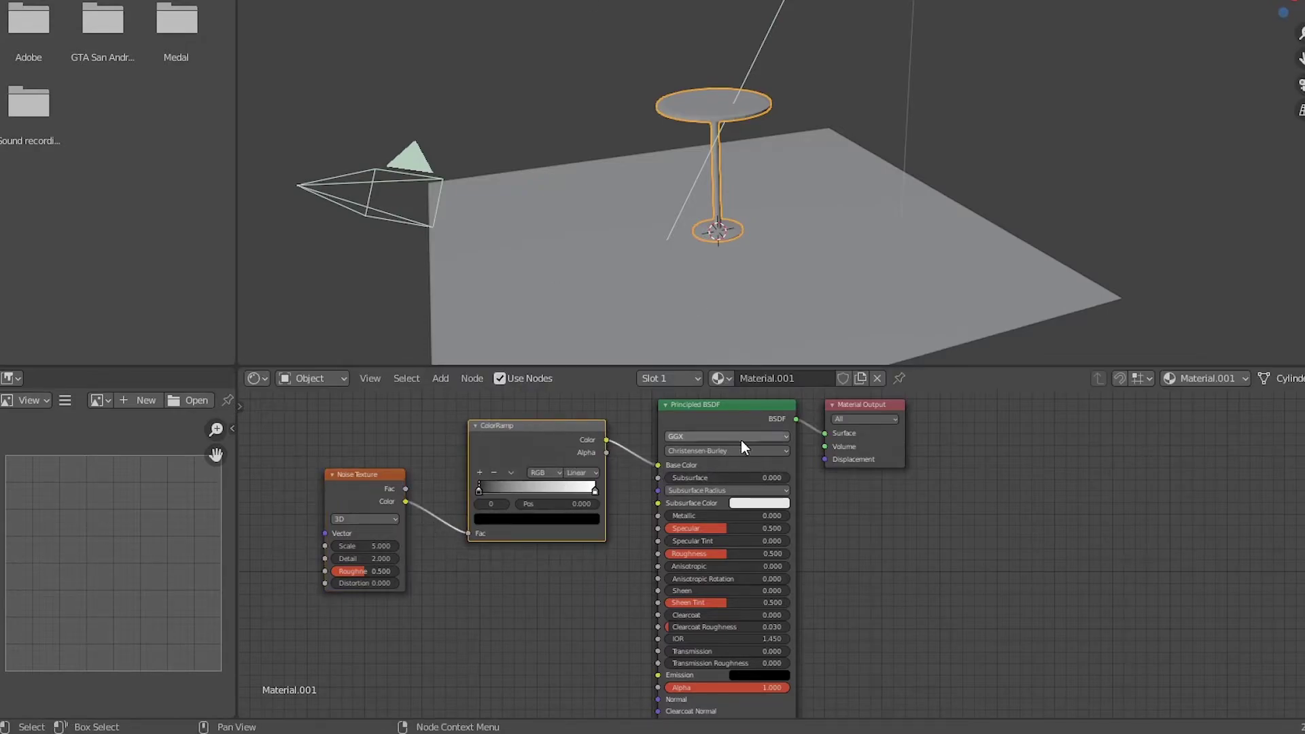
- Shift the node chain to make room, add a Mapping node before the Noise Texture, and link its Vector output to the texture's Vector input
click(972, 602)
drag(744, 402, 1087, 406)
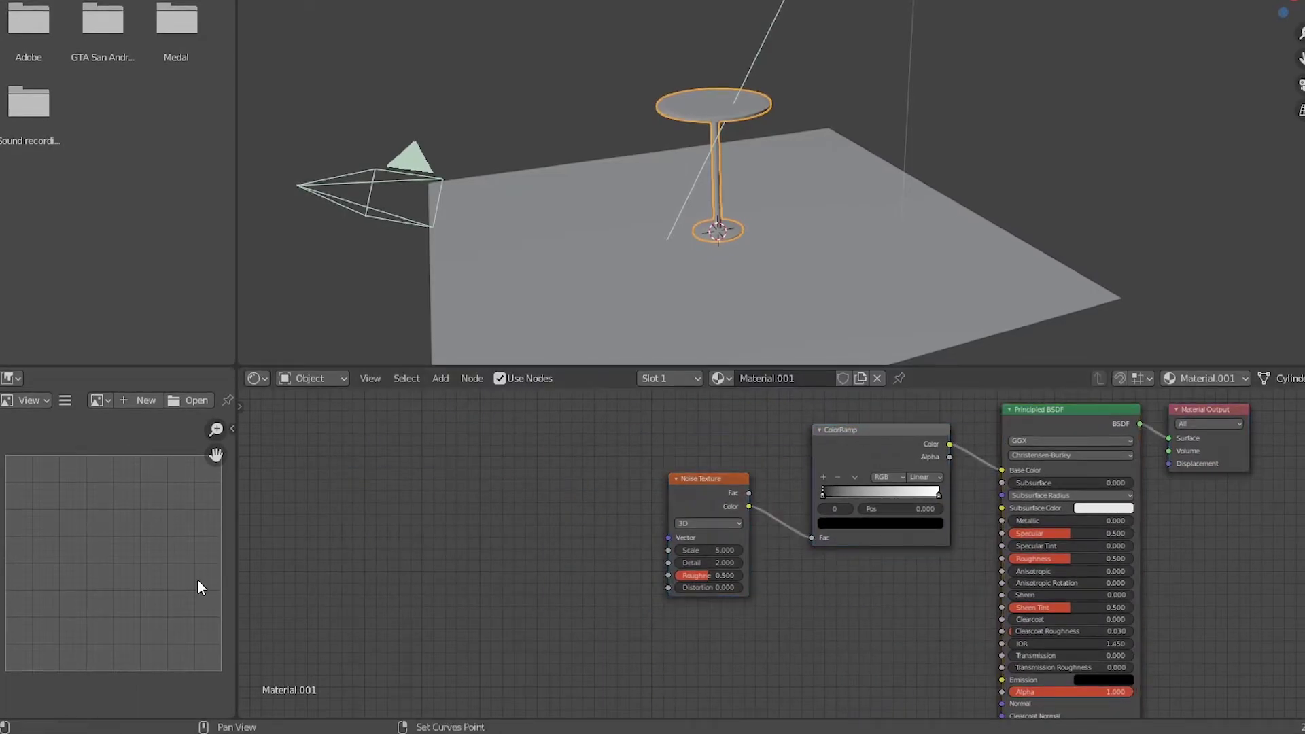
key(shift+a)
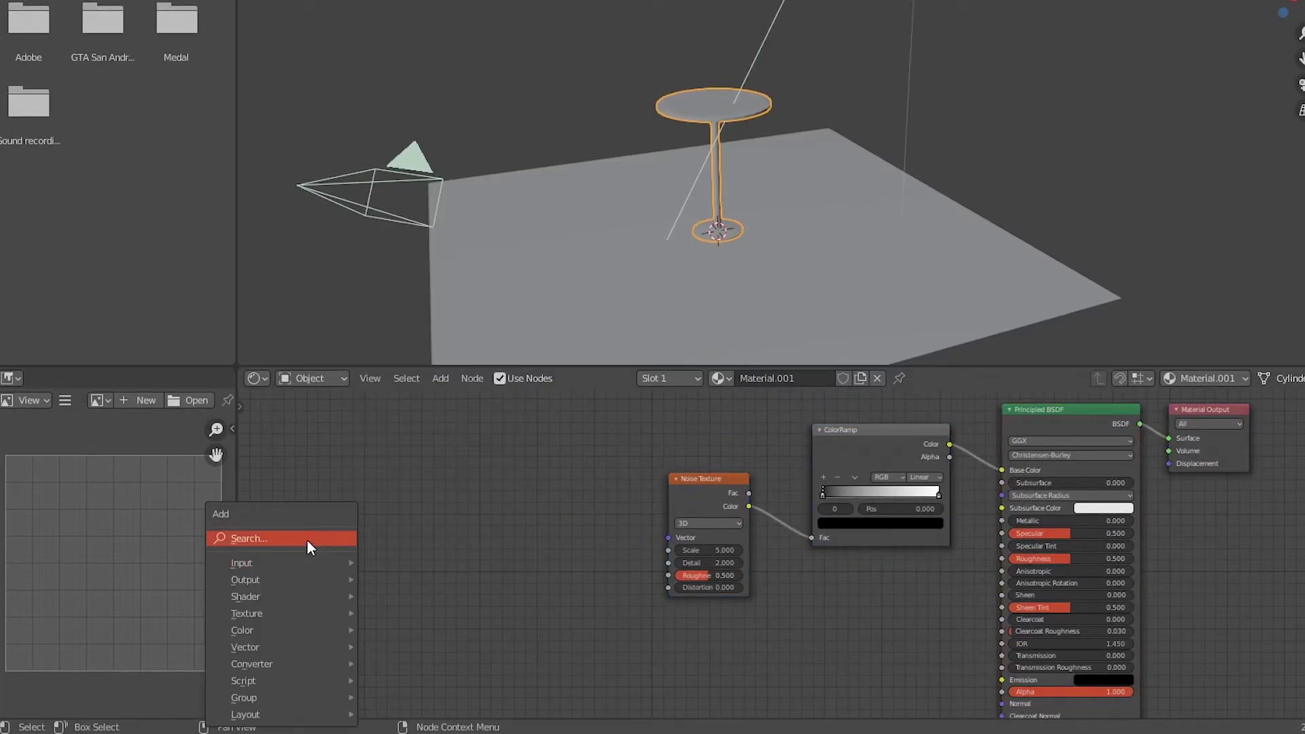
click(308, 538)
text(map)
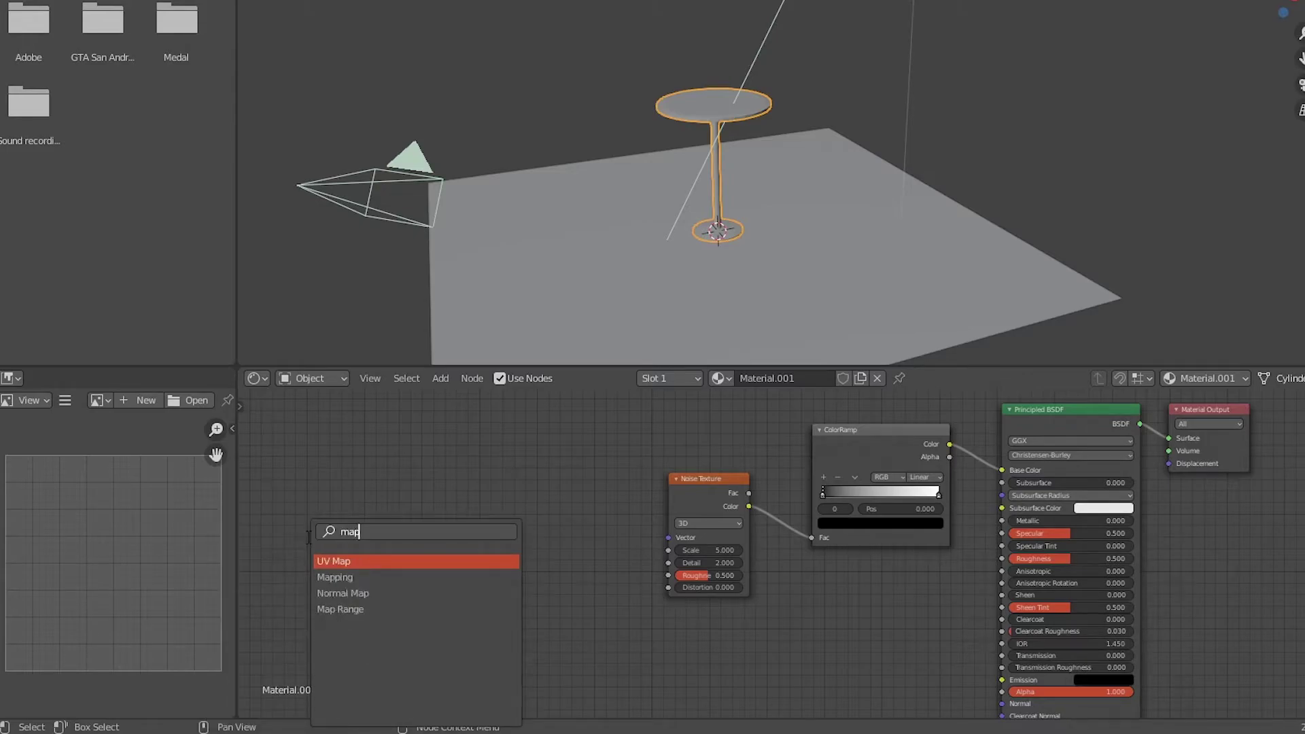
click(408, 577)
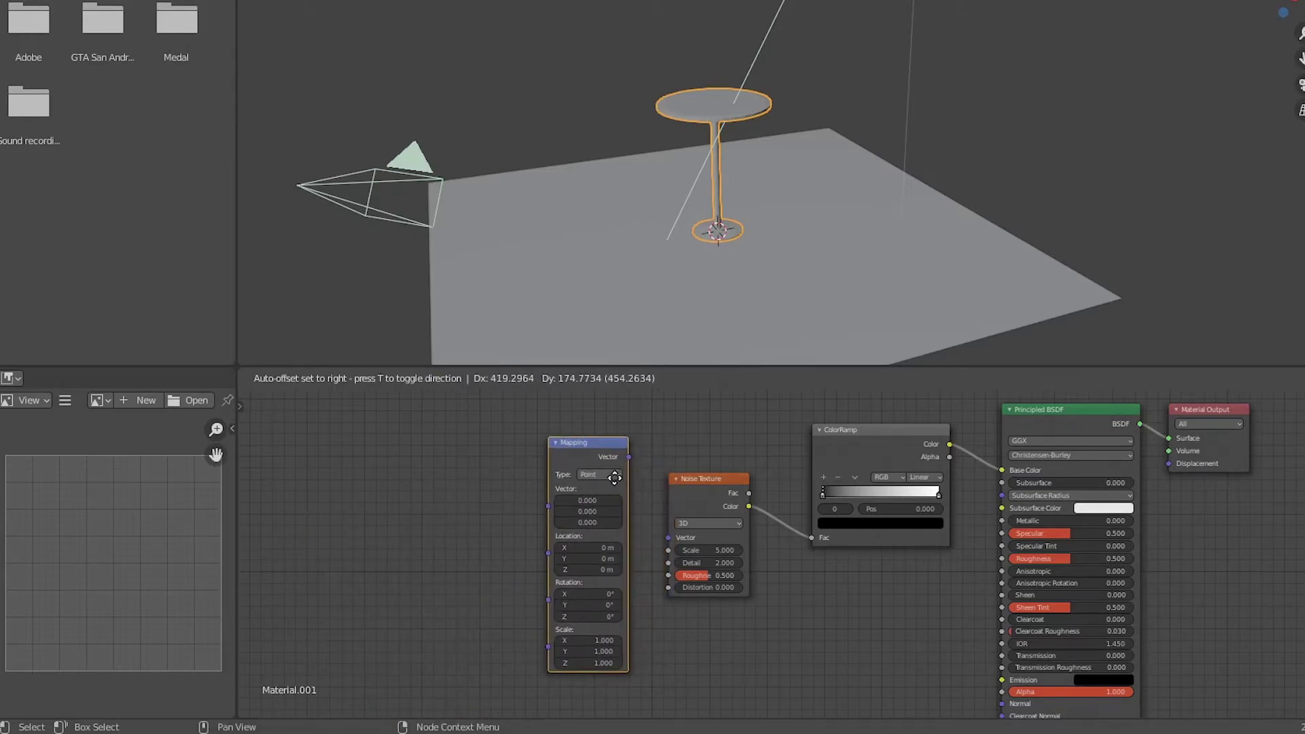
click(659, 465)
drag(621, 459, 668, 537)
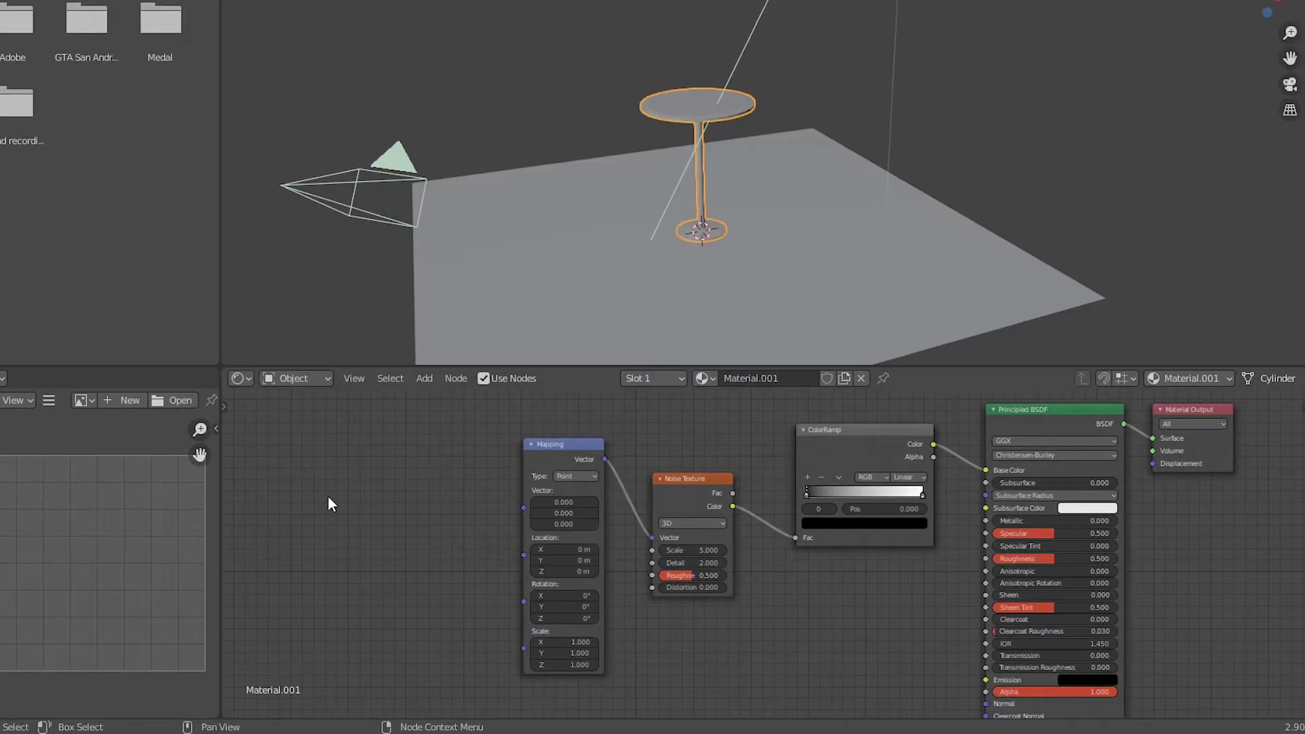
- Add a Texture Coordinate node before the Mapping node and link its Generated output to the Mapping's Vector input
key(shift+a)
click(317, 494)
text(textu)
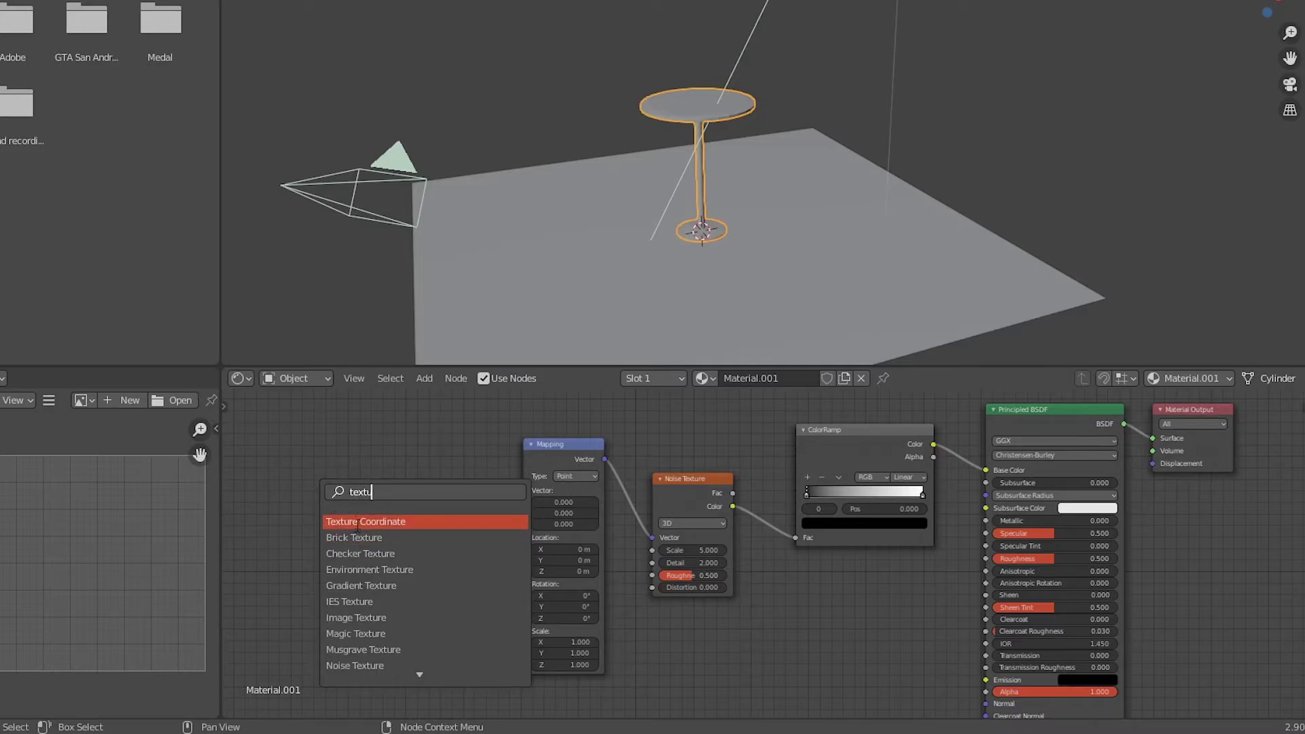
click(329, 521)
click(395, 521)
drag(418, 504, 522, 507)
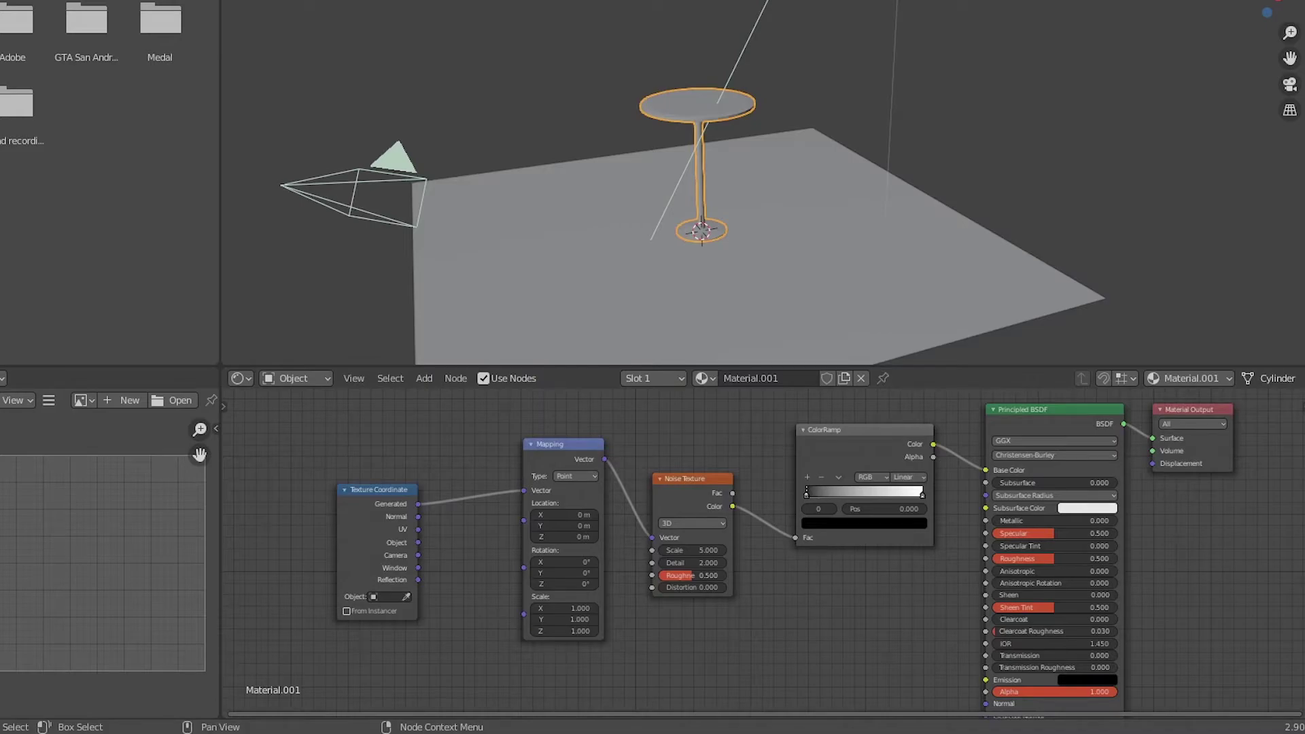
- Switch the viewport to Rendered shading and frame the table from above for a close view of its material
key(z)
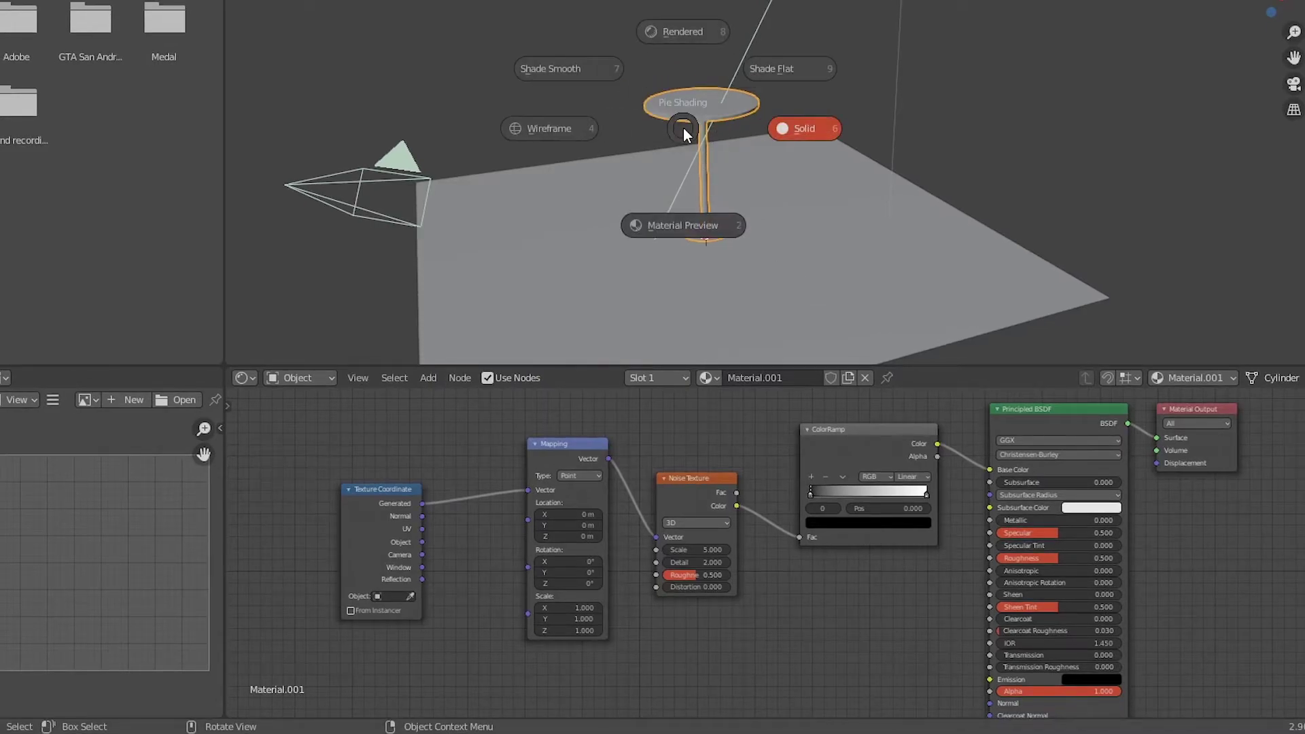
click(667, 31)
mouse_move(667, 32)
middle_down()
mouse_move(731, 203)
mouse_move(708, 266)
mouse_move(708, 179)
middle_up()
scroll(691, 154, up, 3)
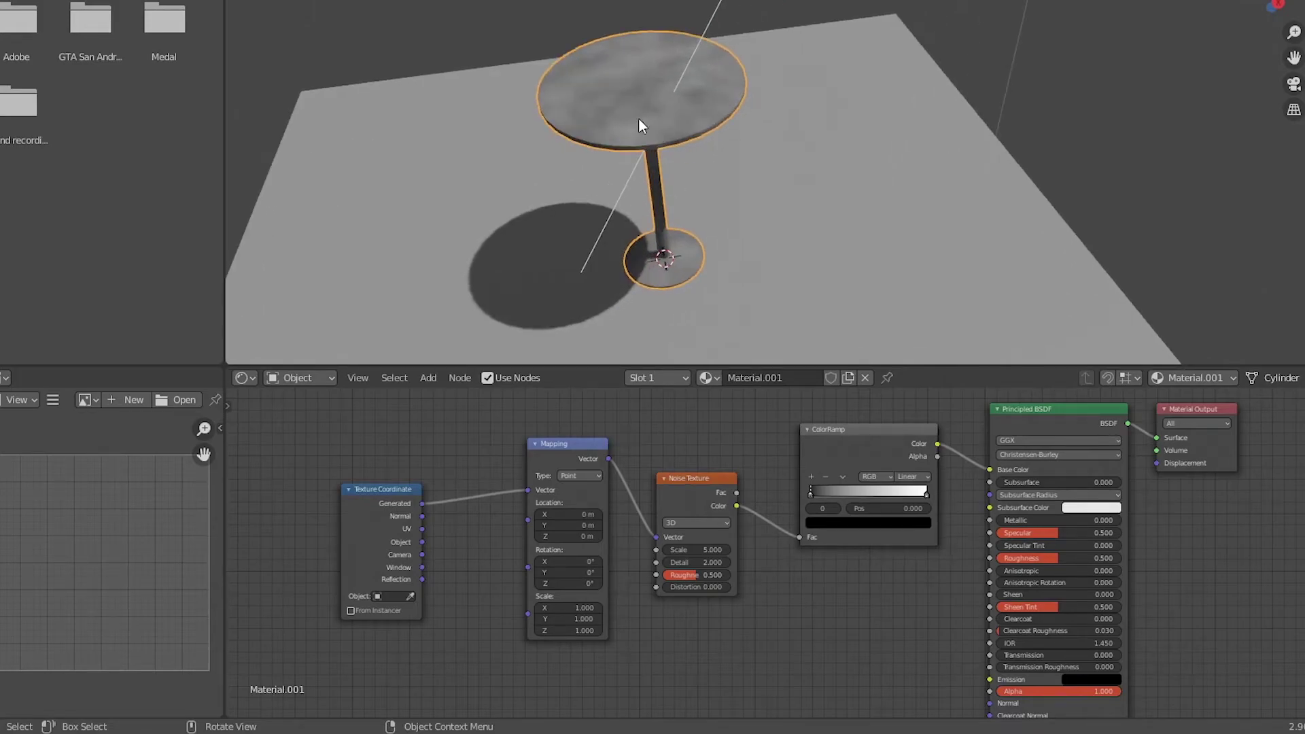
shift+middle_drag(638, 116, 747, 130)
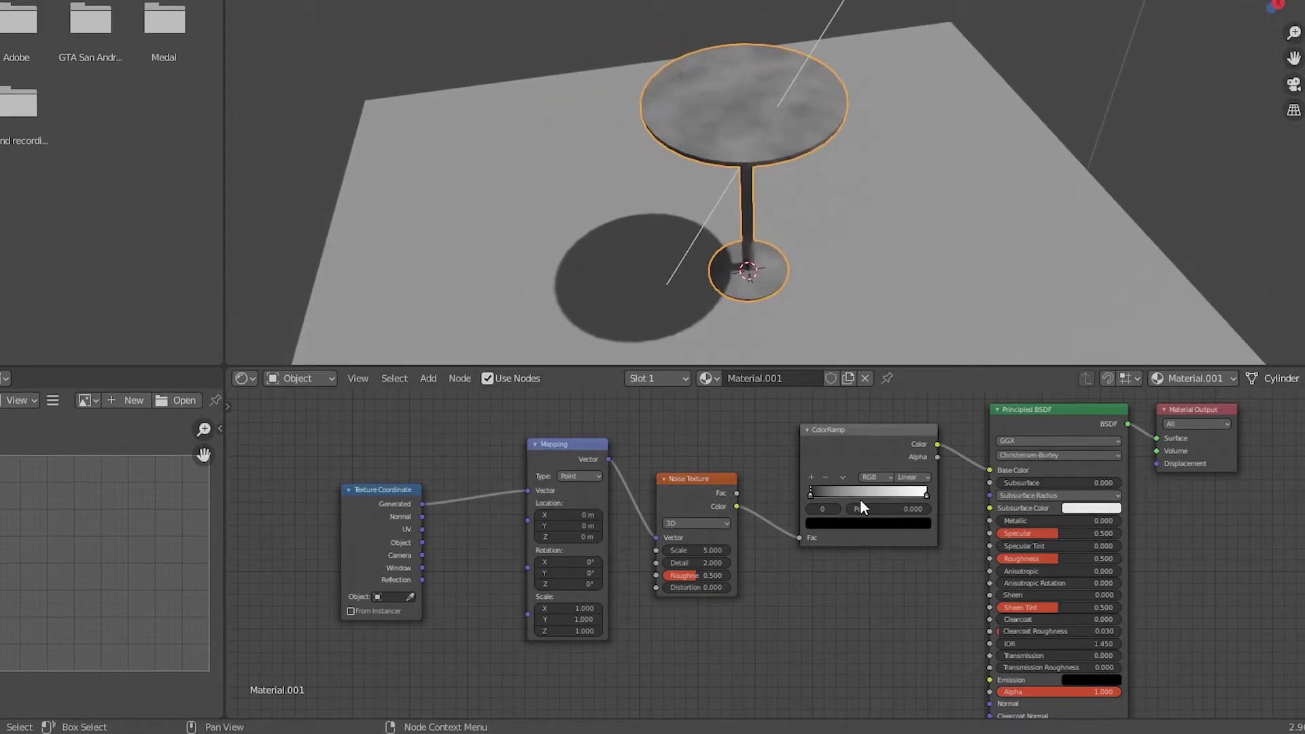
- Move the ColorRamp's black stop inward and its white stop to about 0.71, and recolour the white stop dark orange-brown
drag(811, 494, 892, 495)
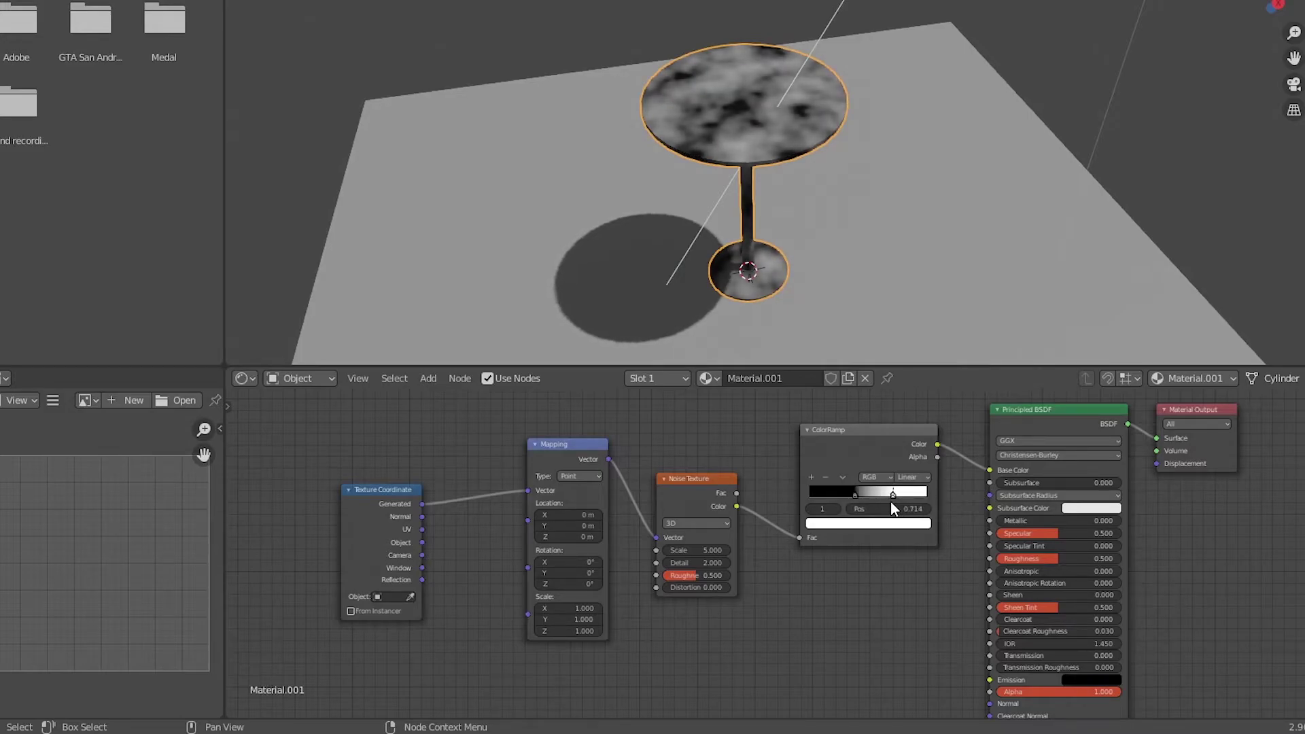
click(830, 523)
drag(840, 414, 839, 426)
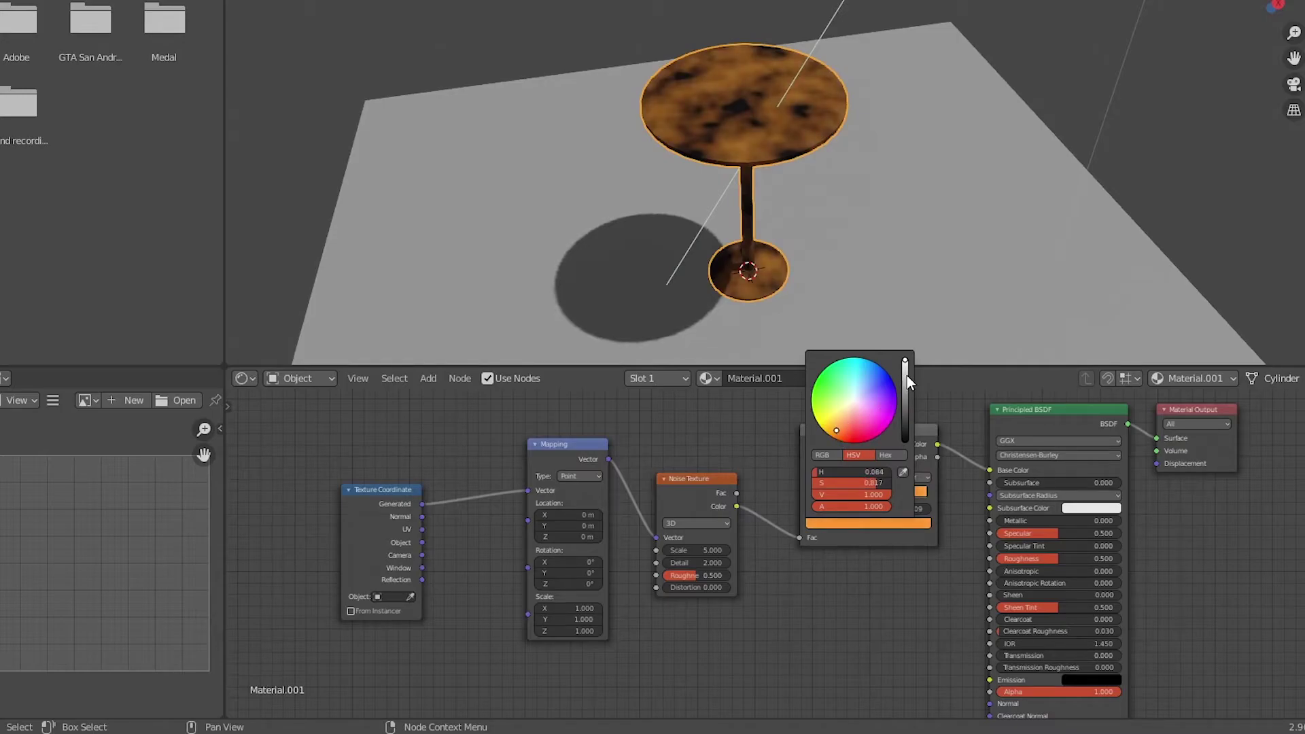
drag(906, 376, 905, 394)
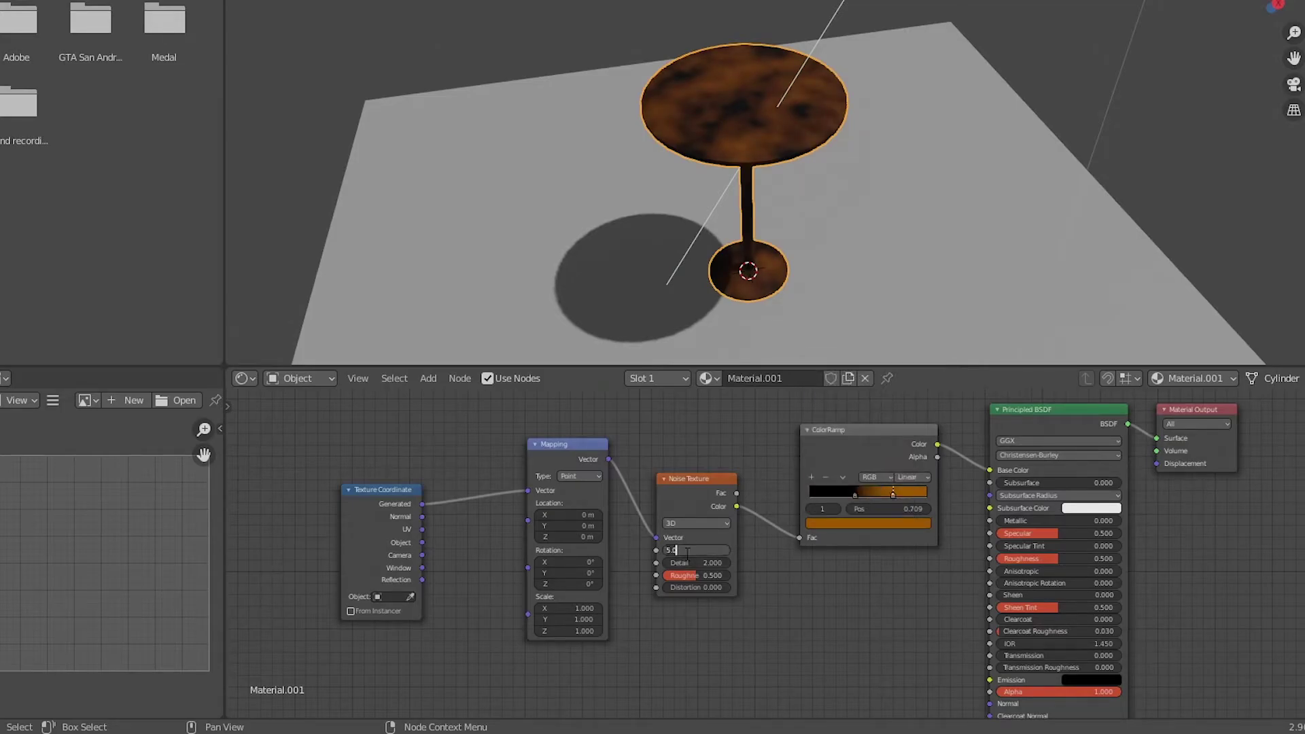
- Set the Noise Texture's Scale to 8.7 and the Mapping node's X Scale to 4.9
drag(710, 552, 768, 552)
drag(578, 610, 652, 611)
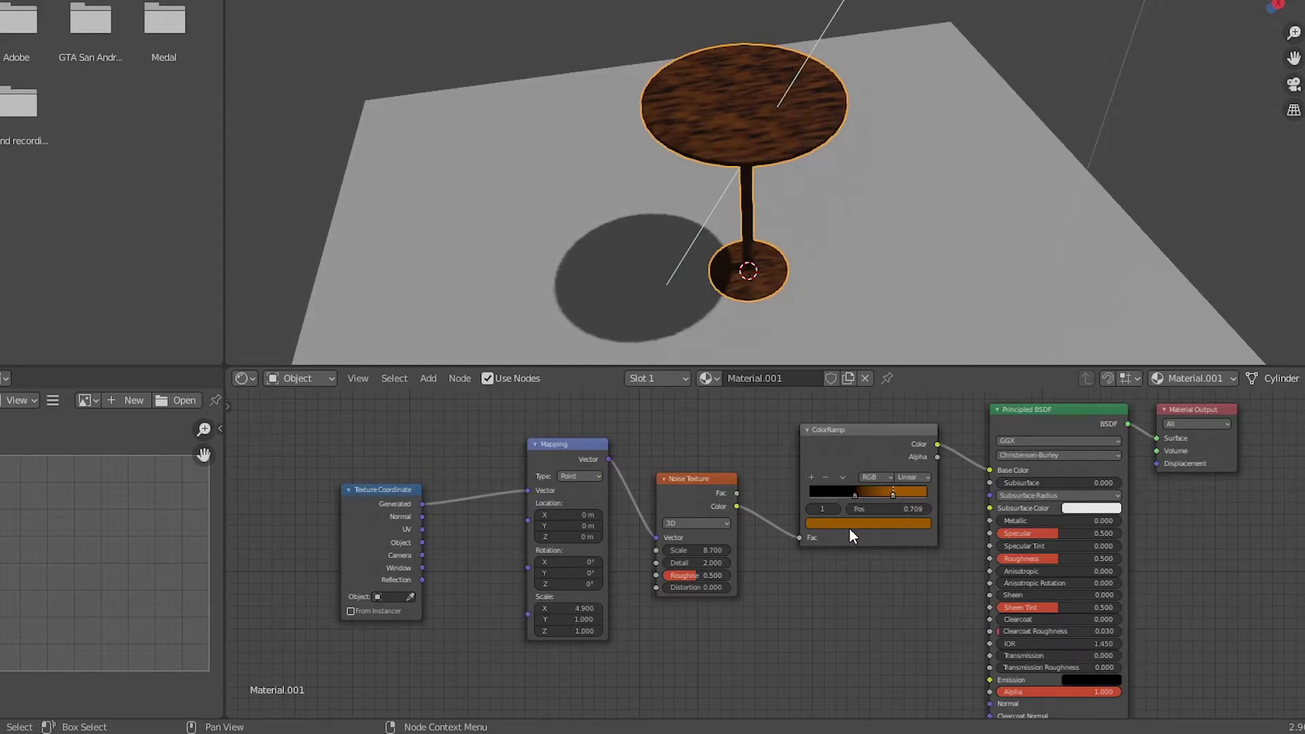
- Brighten the ColorRamp's orange-brown stop slightly, to a value of about 0.68
click(892, 523)
drag(906, 409, 904, 385)
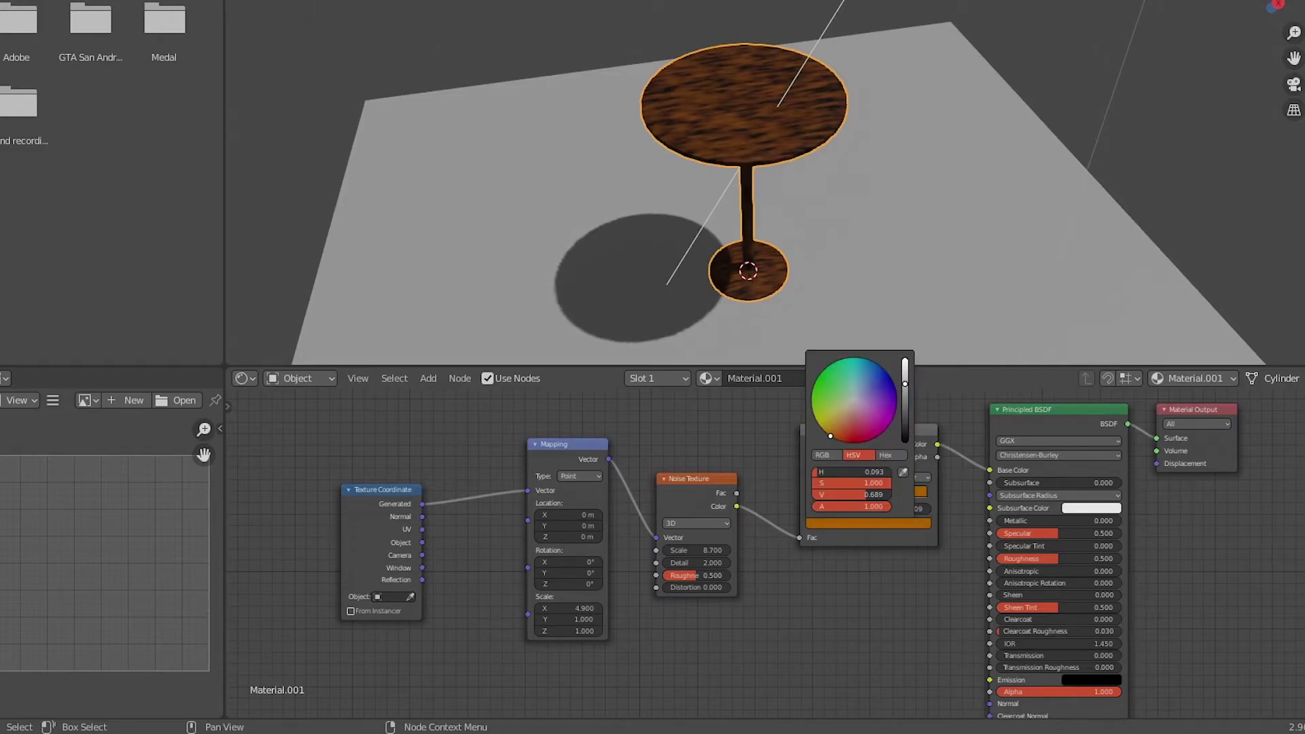
mouse_move(762, 151)
middle_down()
mouse_move(743, 159)
mouse_move(752, 145)
middle_up()
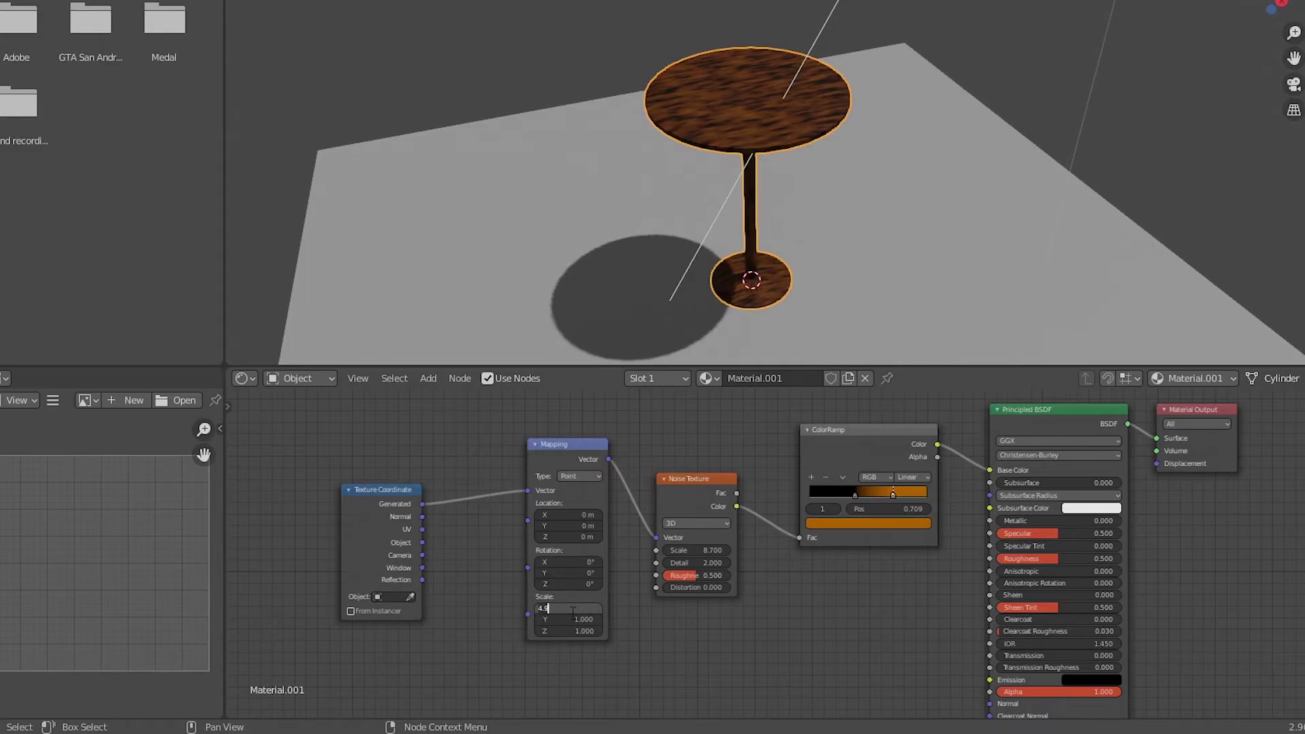
- Try a Mapping X Scale of 15, reduce it to about 6.9, and set the Noise Texture's Scale to 5.8
key(Return)
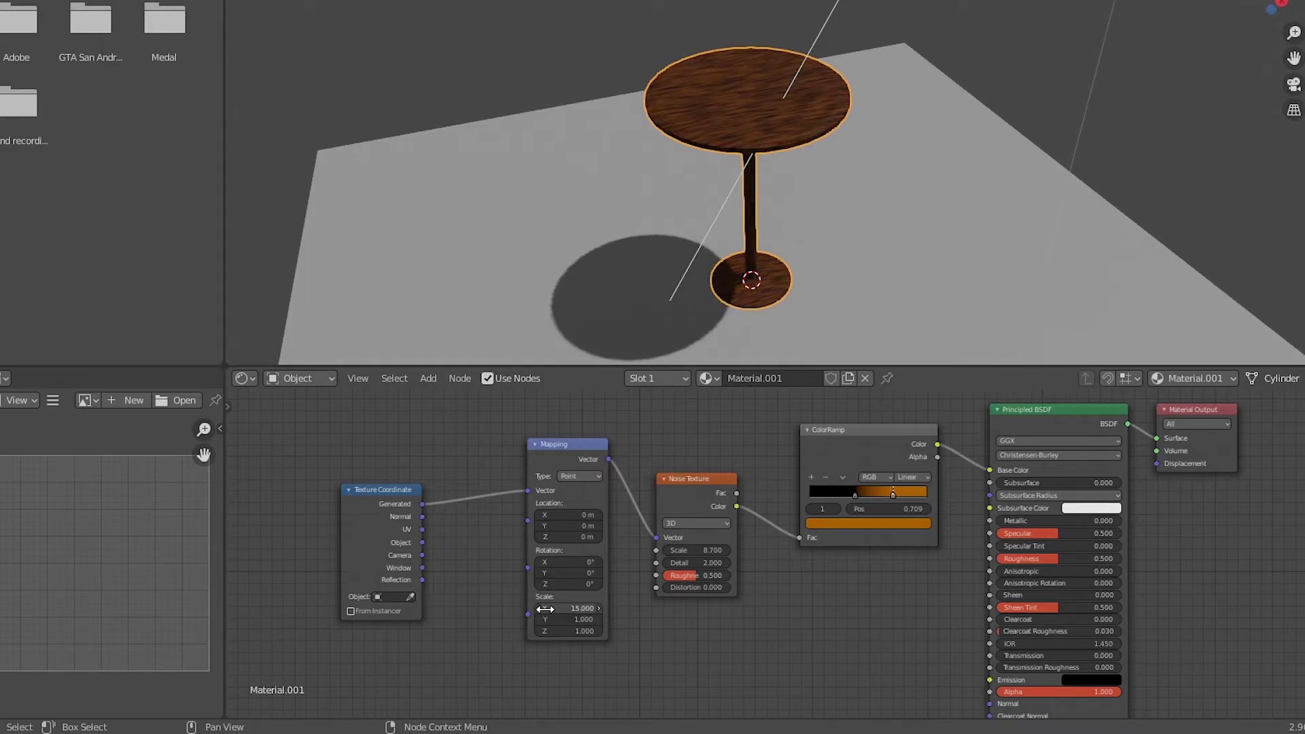
drag(574, 608, 482, 608)
middle_drag(774, 204, 753, 251)
mouse_move(673, 551)
mouse_down()
mouse_move(700, 551)
mouse_move(648, 551)
mouse_up()
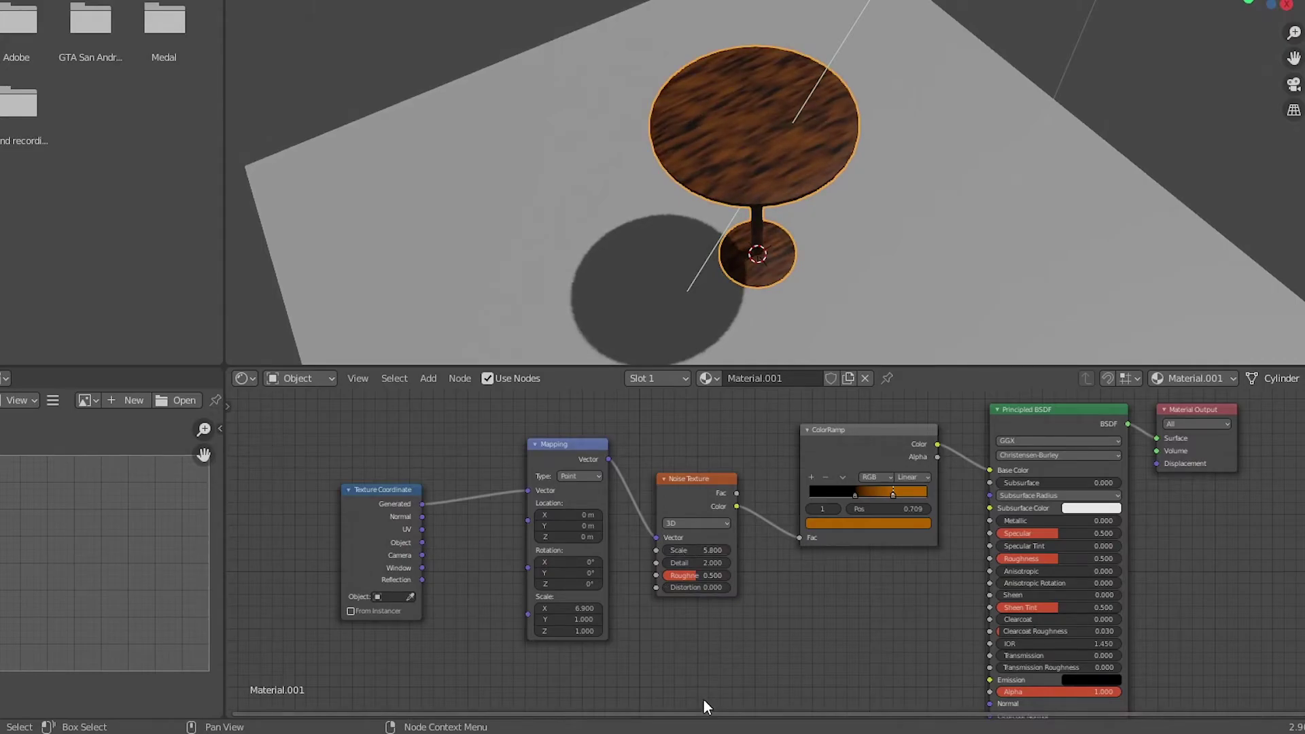
- Set the Mapping node's X Location to -0.7 m, X Rotation to -14° and X Scale to 3.7
drag(579, 517, 544, 518)
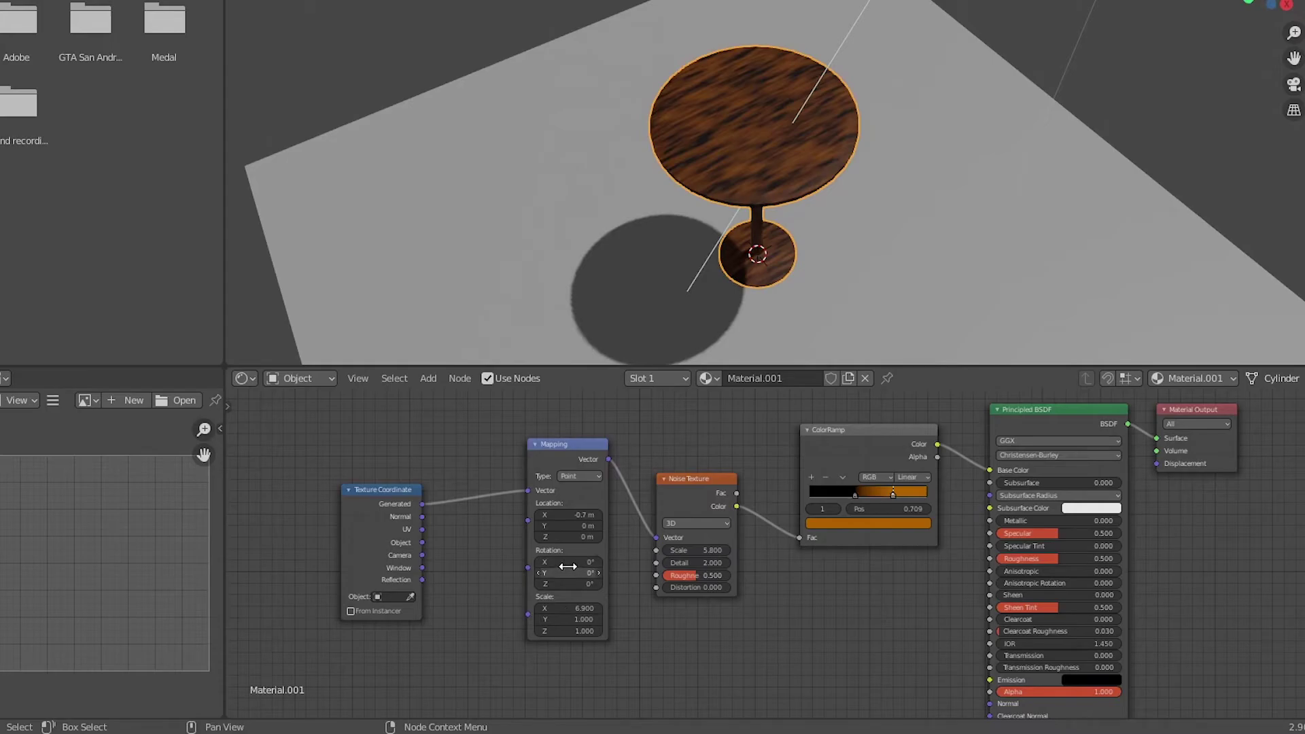
drag(579, 562, 558, 562)
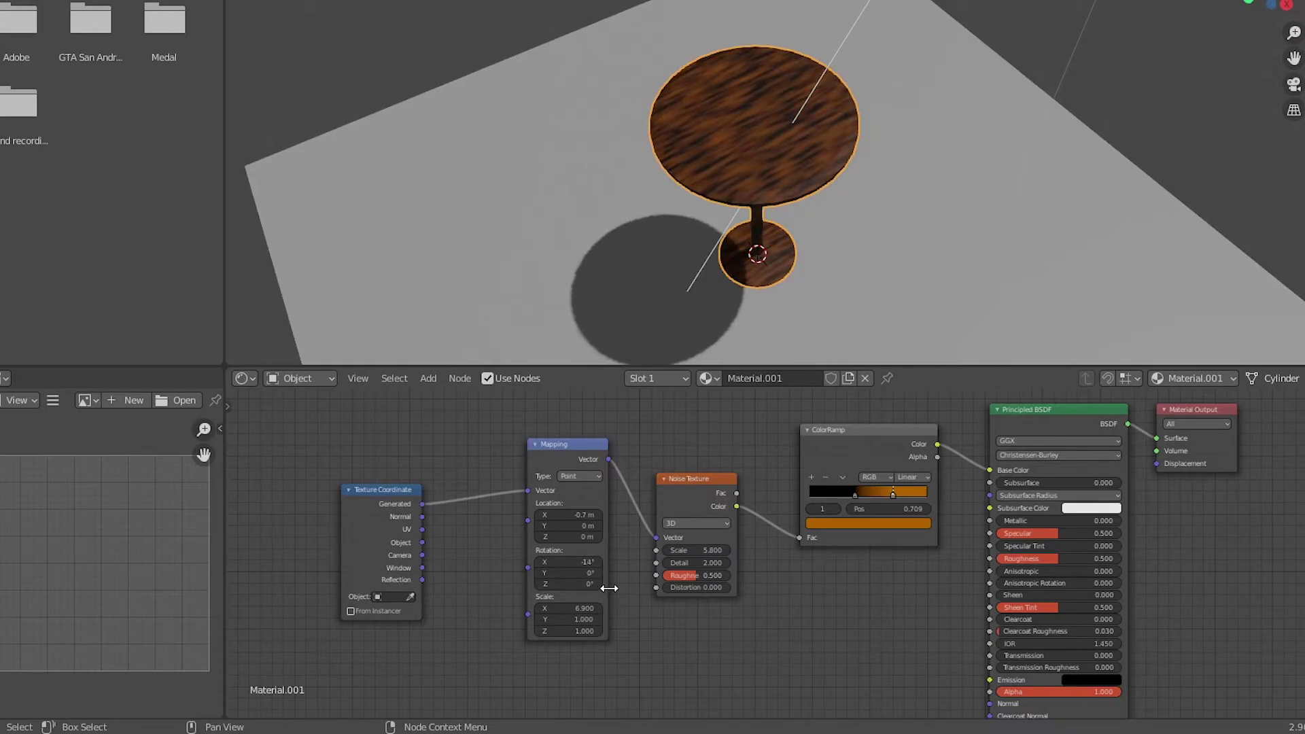
drag(571, 608, 535, 608)
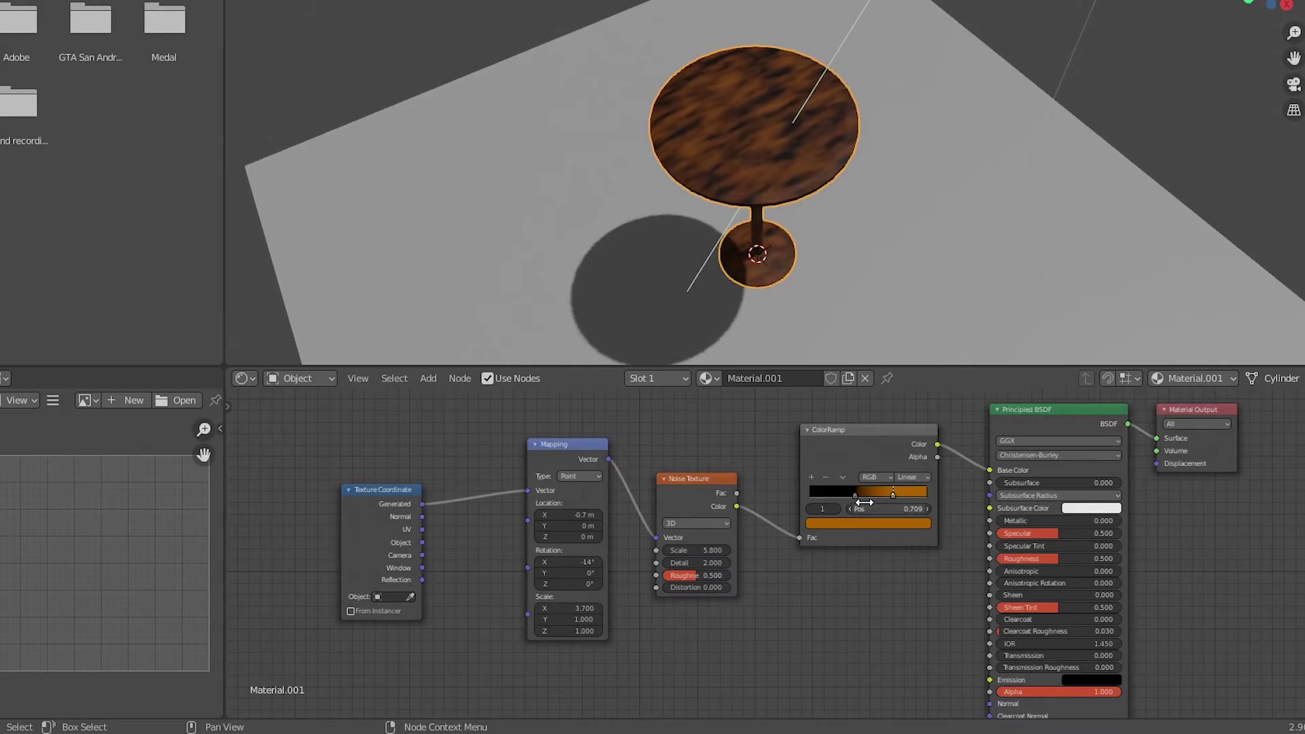
- Widen the ColorRamp's gradient by moving the black stop outward and placing the orange stop at about 0.73
drag(853, 495, 916, 493)
middle_drag(817, 235, 804, 166)
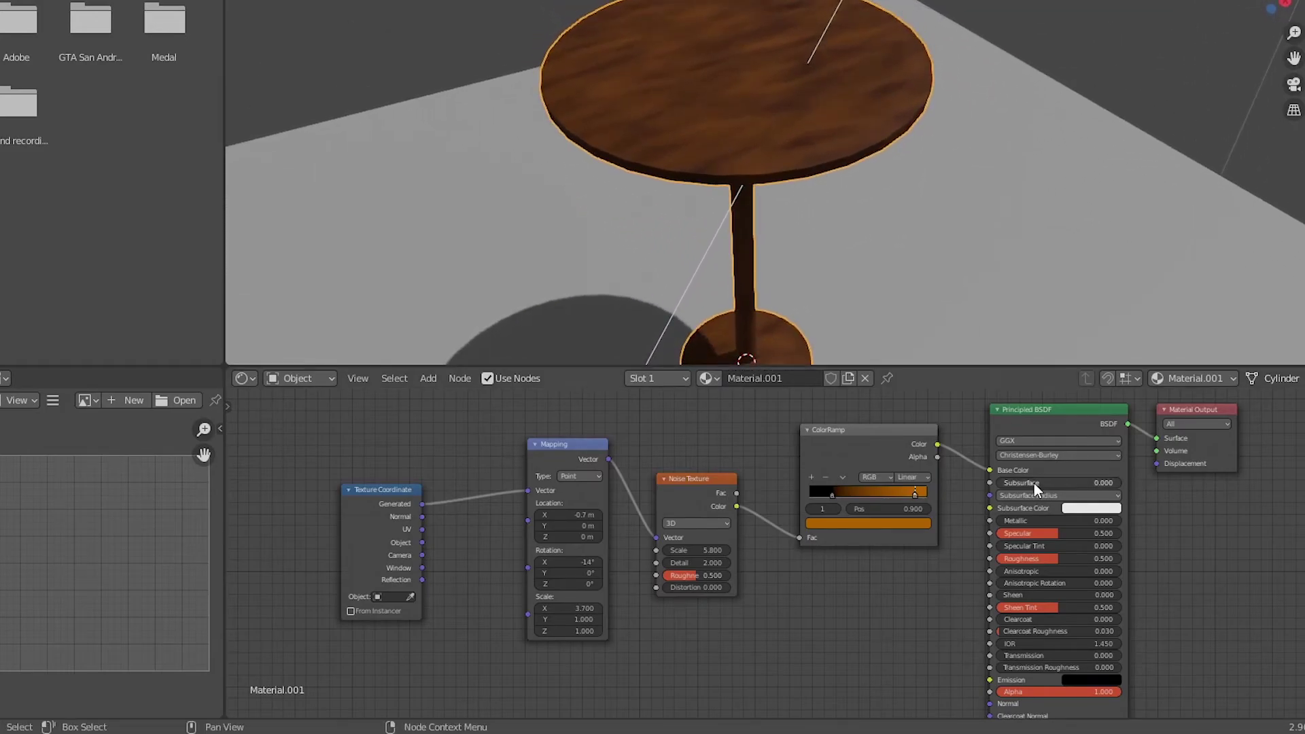
drag(910, 496, 892, 491)
mouse_move(676, 131)
middle_down()
mouse_move(646, 166)
mouse_move(692, 131)
middle_up()
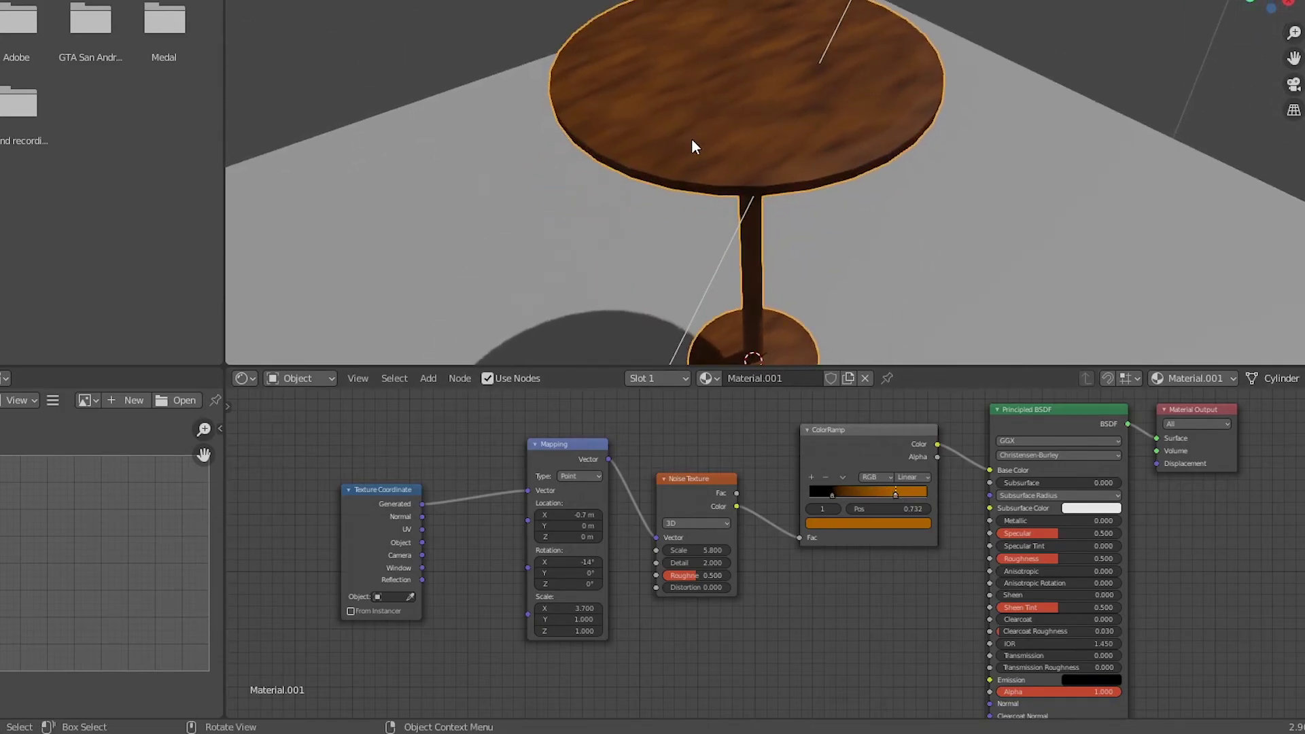
- Set the Principled BSDF's Roughness to about 0.57, and undo a trial increase of its Transmission
mouse_move(1052, 558)
mouse_down()
mouse_move(1033, 558)
mouse_move(1066, 559)
mouse_up()
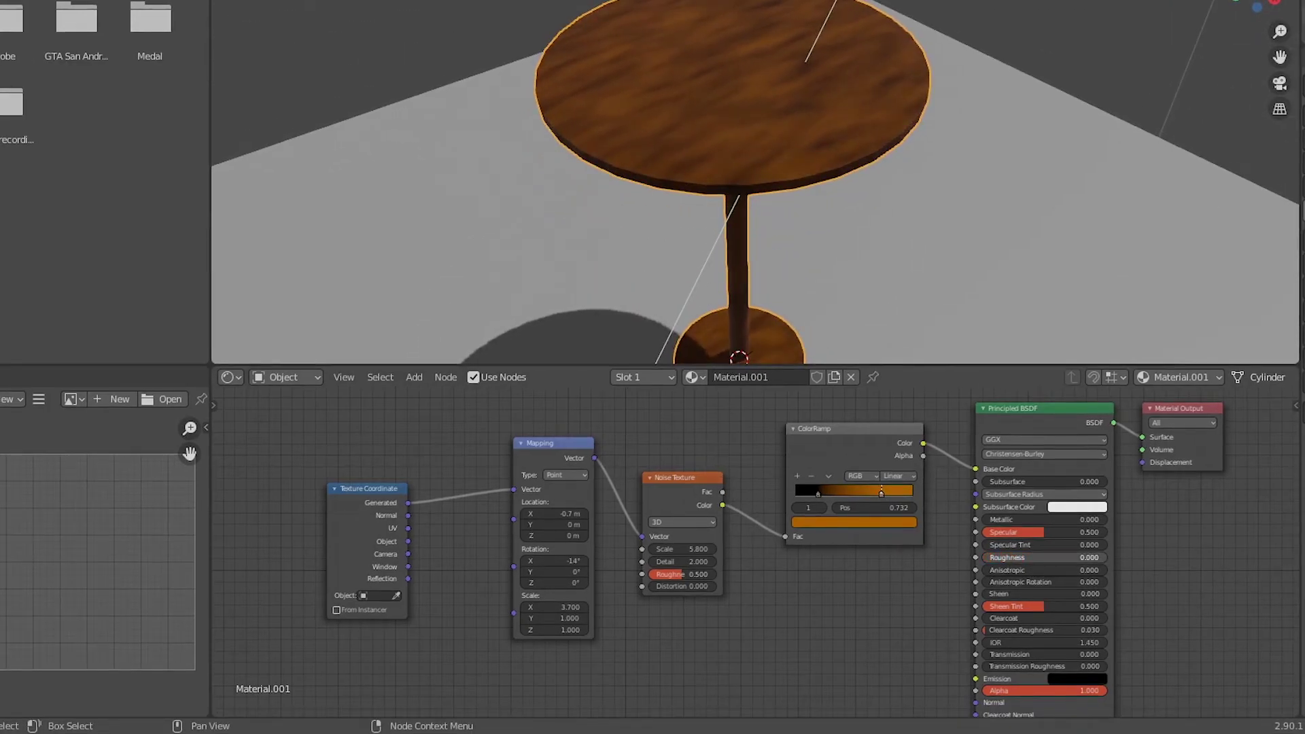
drag(982, 558, 1060, 558)
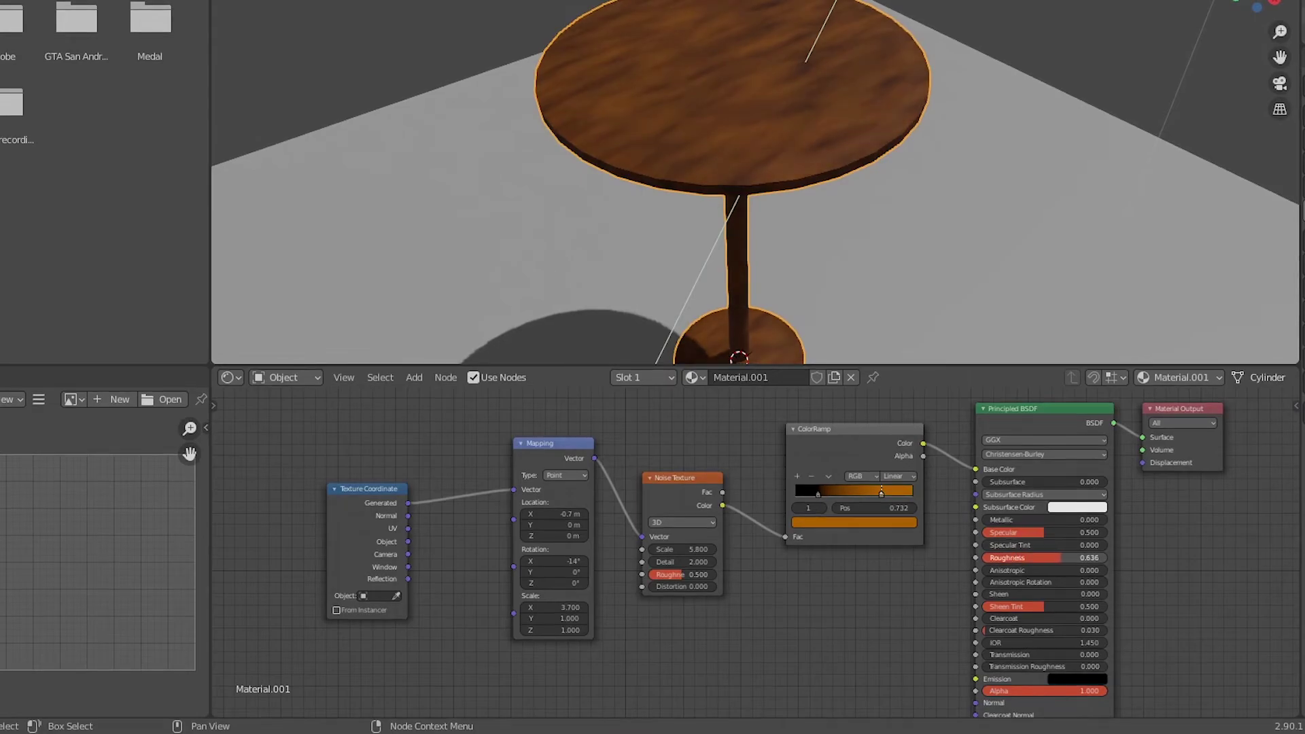
scroll(1026, 634, down, 1)
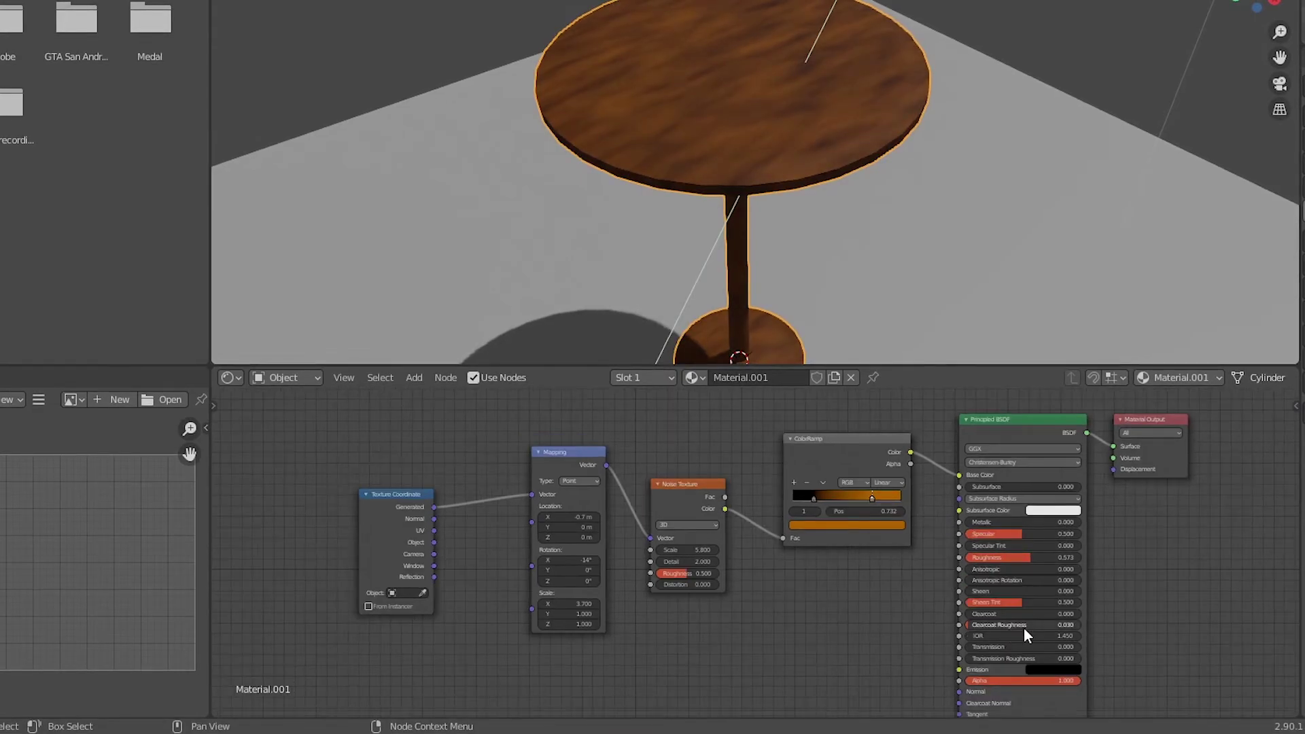
drag(992, 647, 1012, 647)
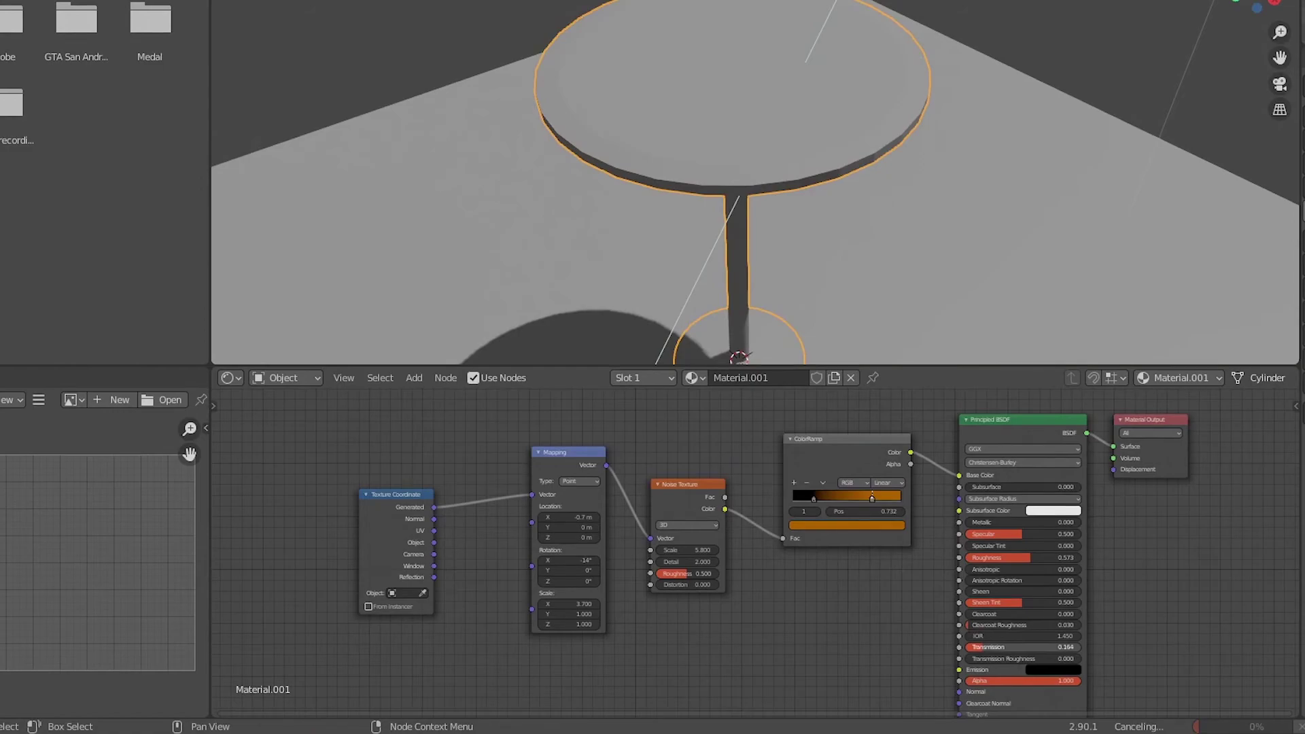
key(ctrl+z)
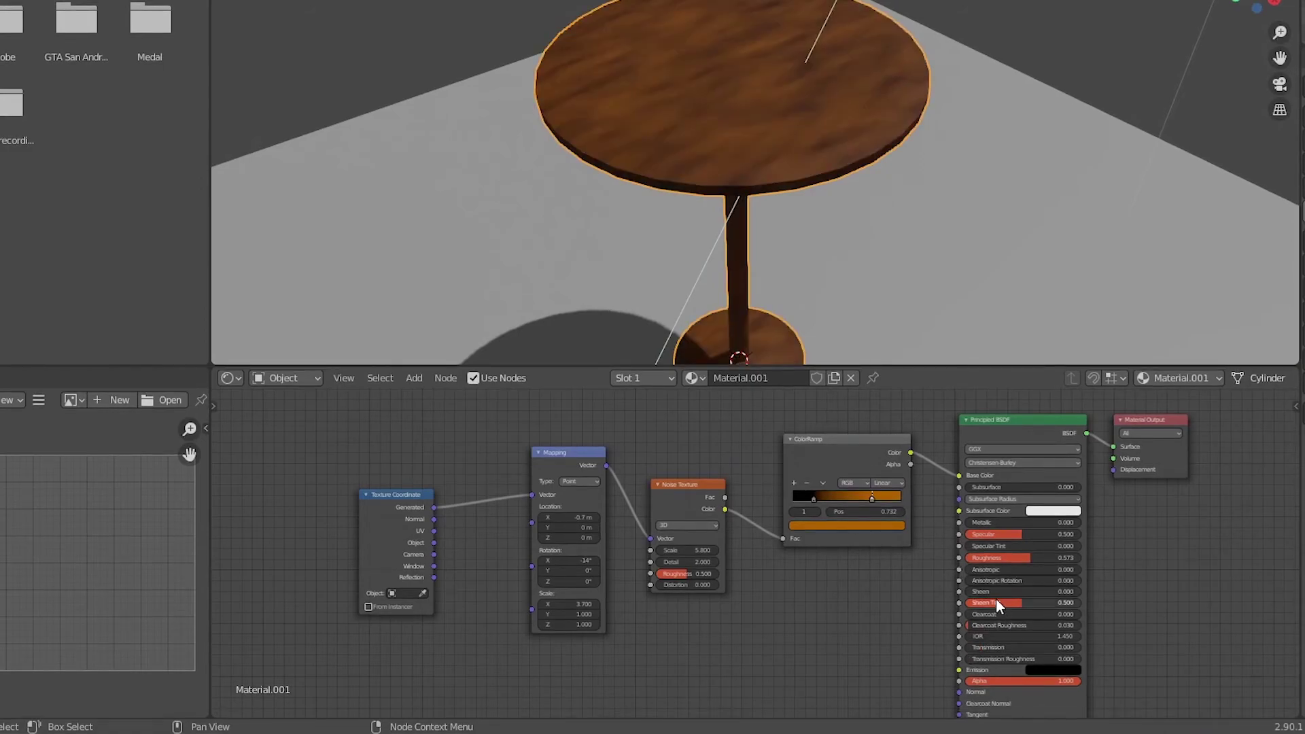
- Set the Principled BSDF's Clearcoat to 1.0 and raise its Clearcoat Roughness
drag(999, 614, 1084, 614)
middle_drag(836, 122, 858, 292)
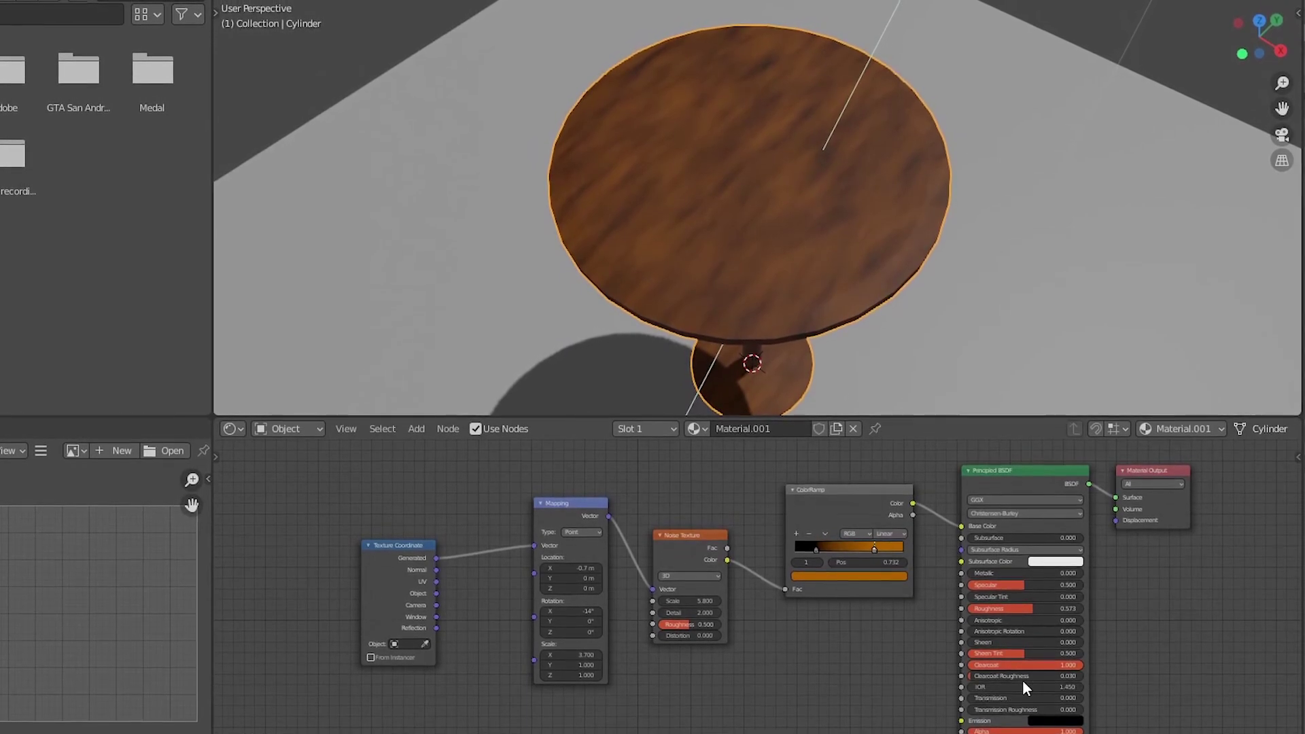
drag(981, 677, 1053, 677)
middle_drag(721, 235, 626, 124)
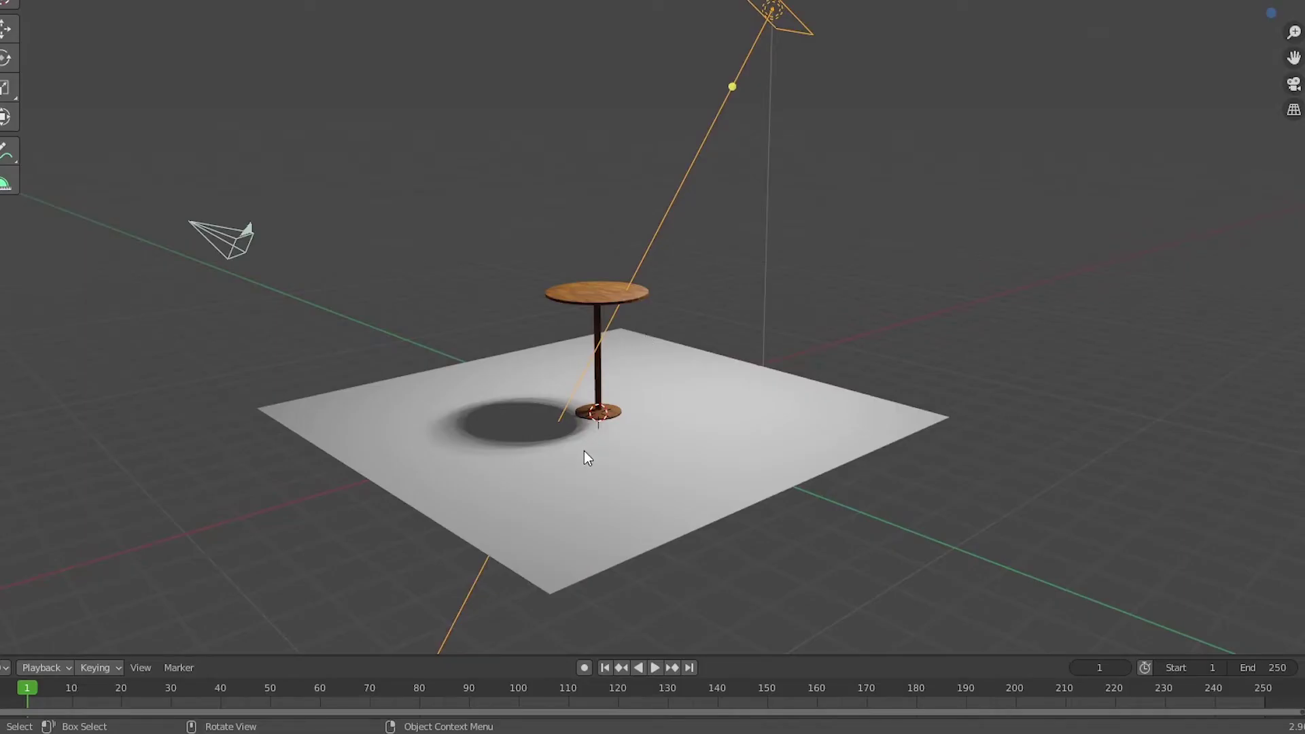
- Delete the ground plane under the table
click(537, 512)
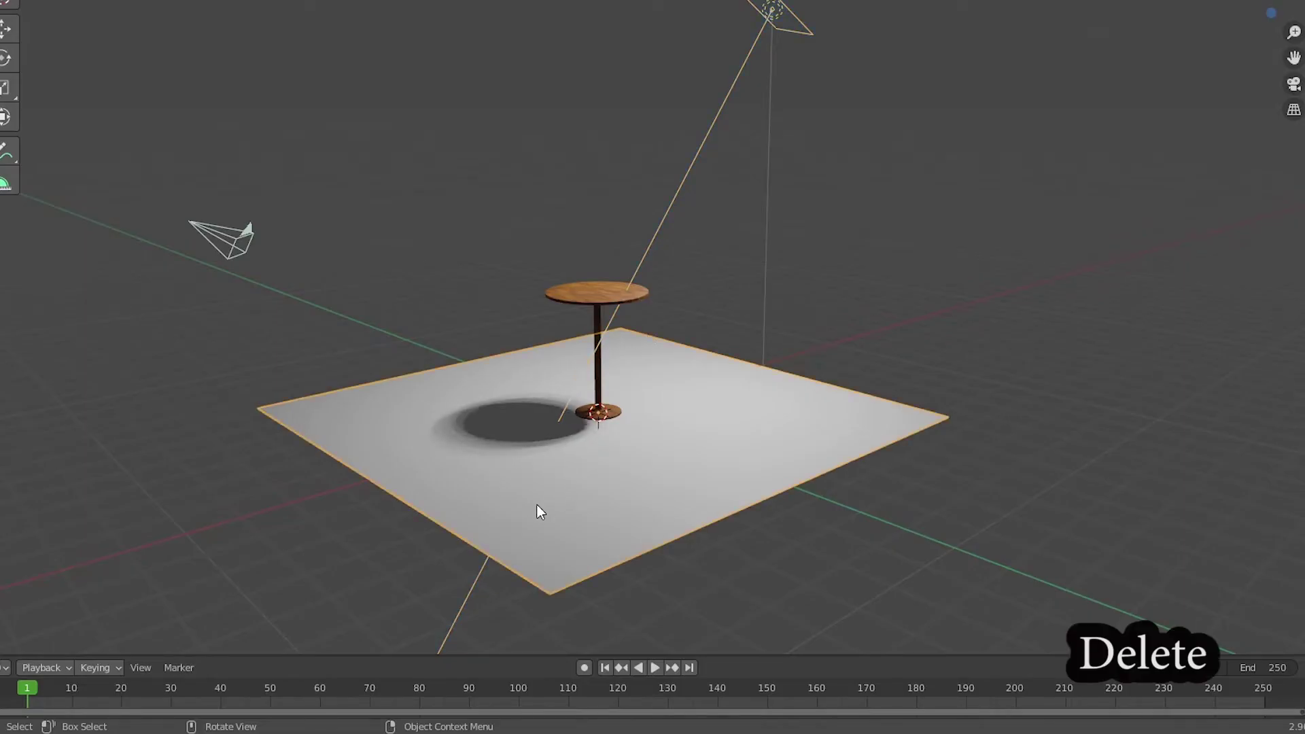
key(Delete)
mouse_move(539, 512)
middle_down()
mouse_move(547, 455)
mouse_move(544, 510)
middle_up()
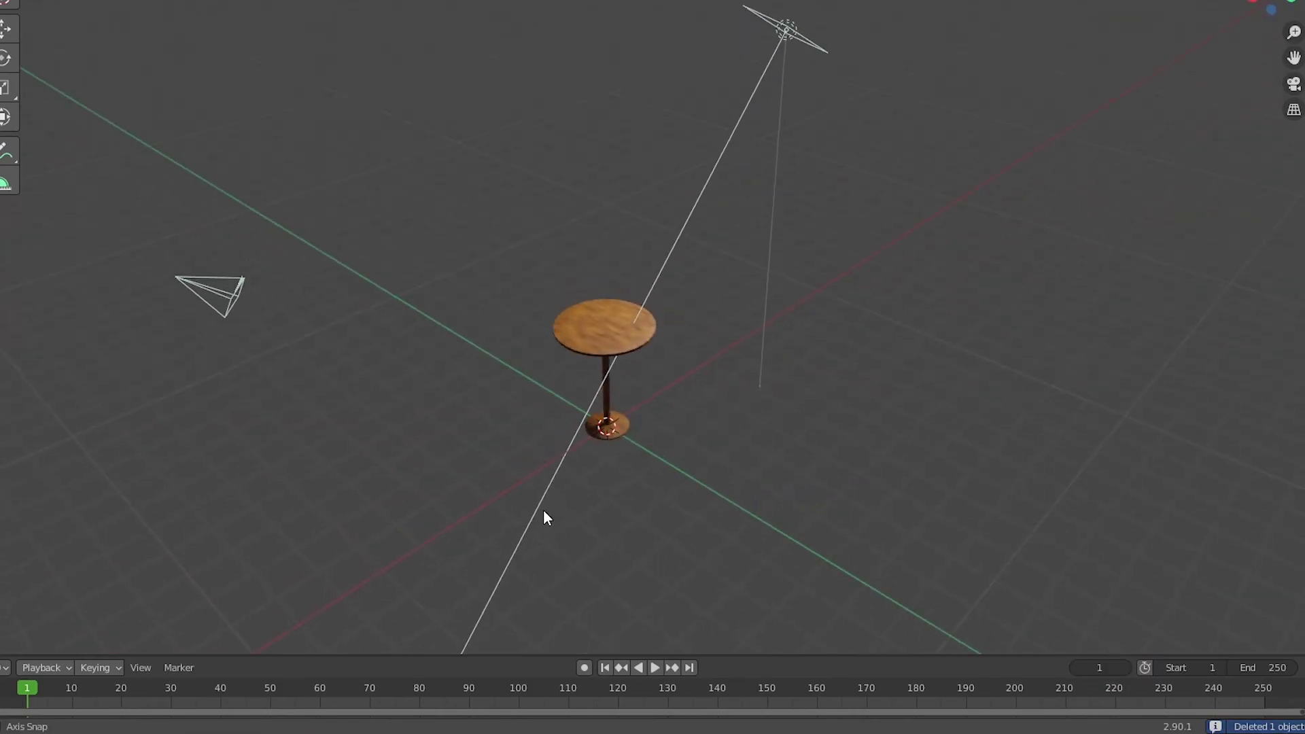
- Frame the table in the viewport, select the camera and switch to the camera's view
click(625, 380)
key(KP_Decimal)
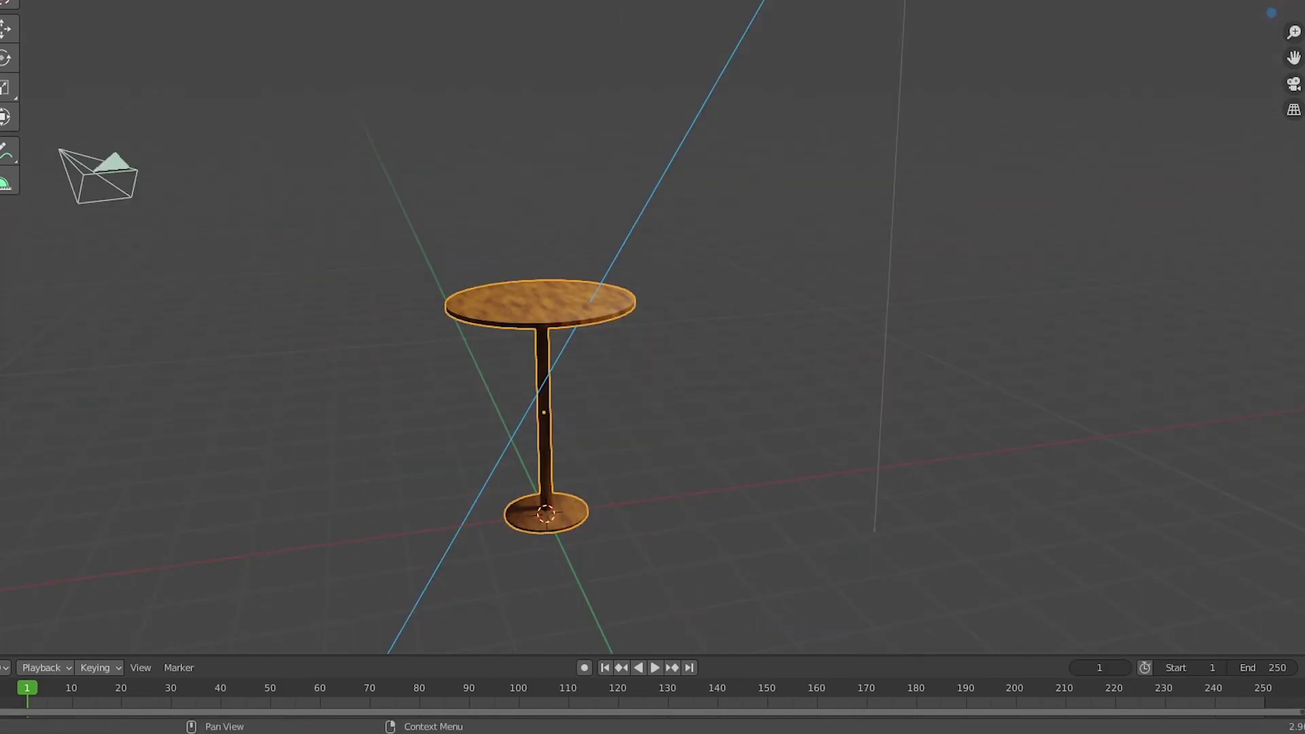
click(92, 172)
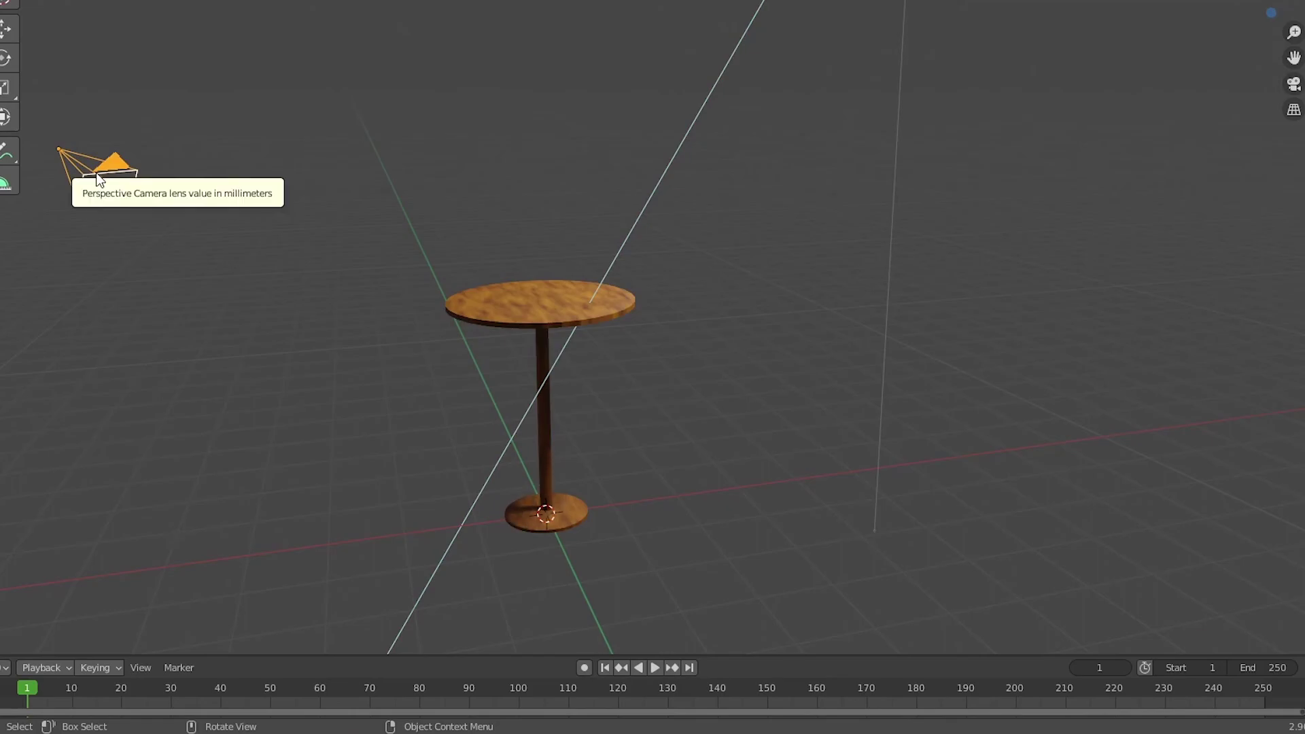
key(KP_0)
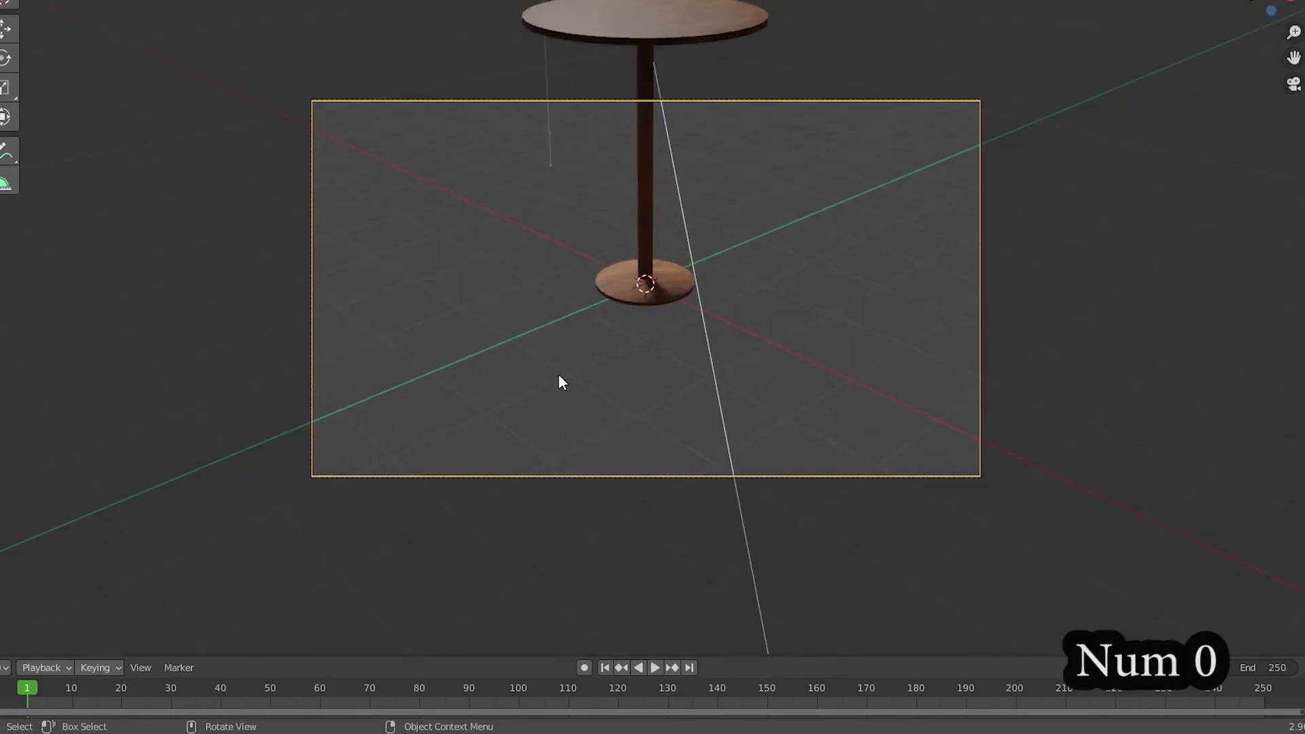
scroll(544, 291, down, 3)
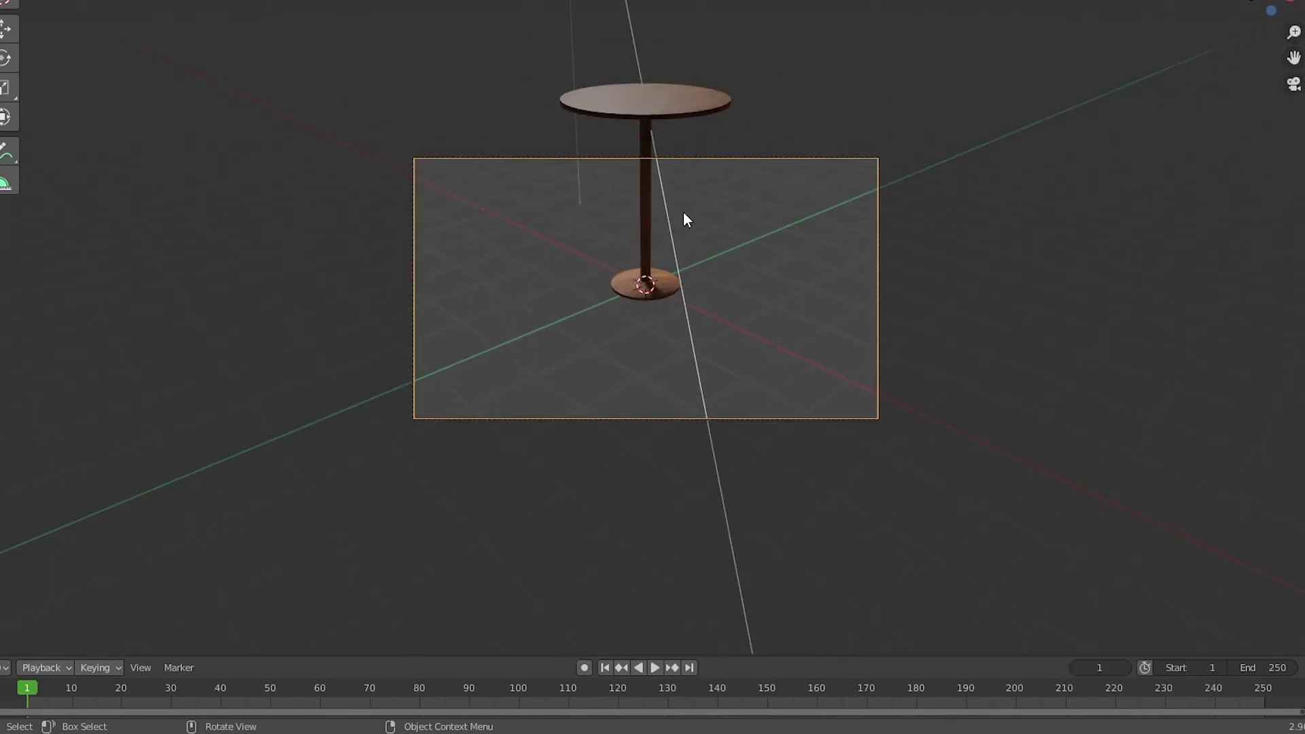
middle_drag(683, 212, 646, 241)
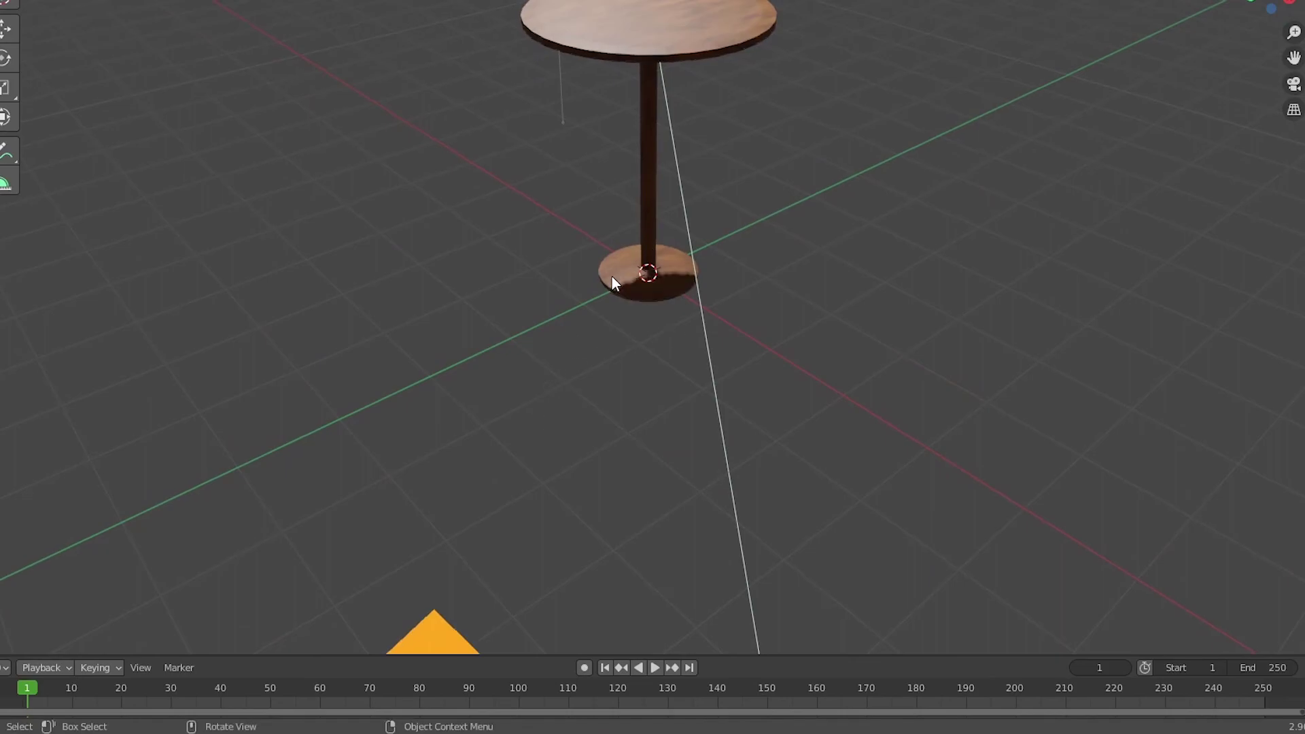
key(KP_0)
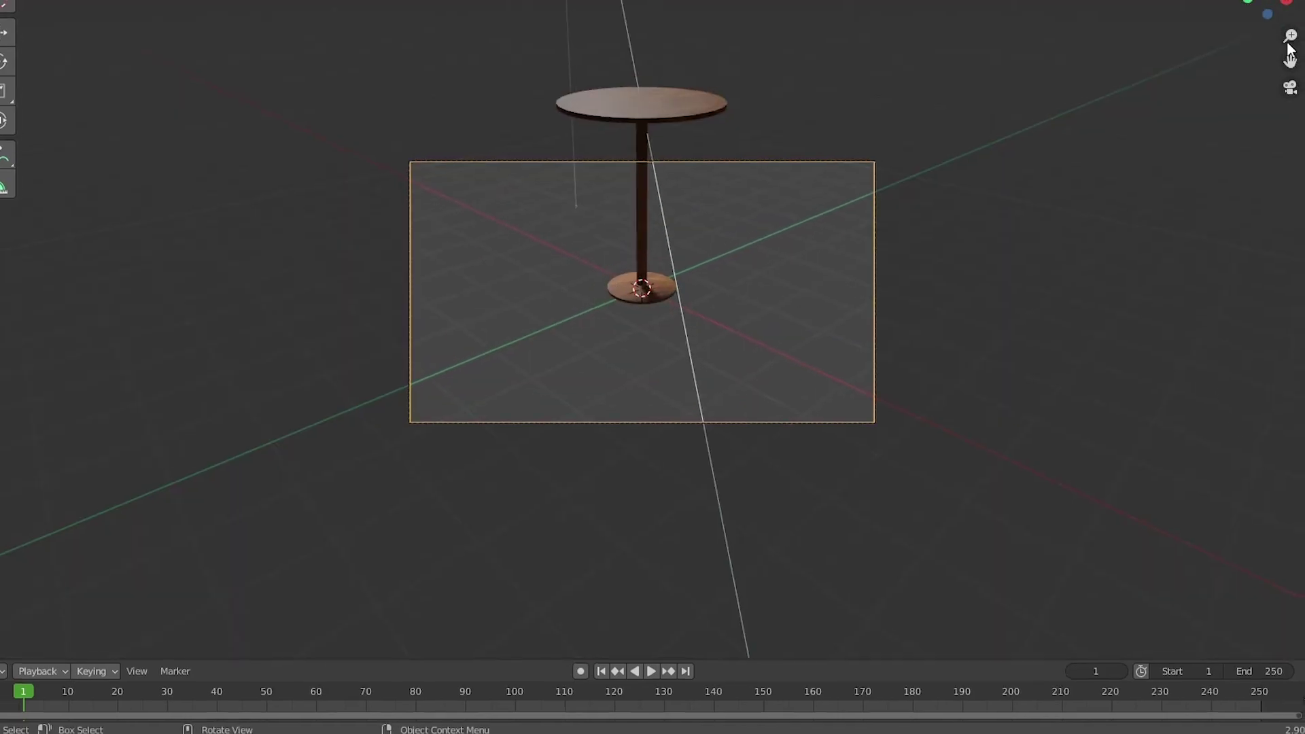
- Enable the Camera to View lock and reposition the camera to frame the table
click(1171, 102)
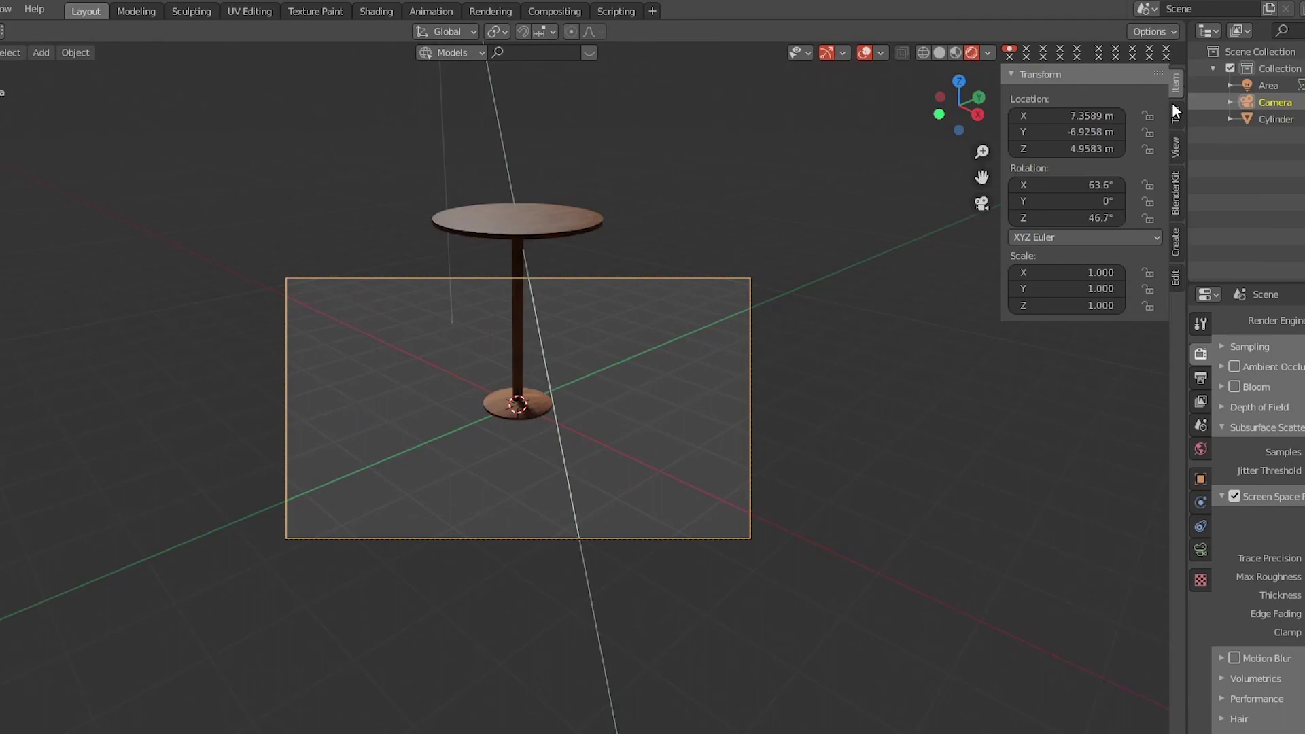
click(1174, 145)
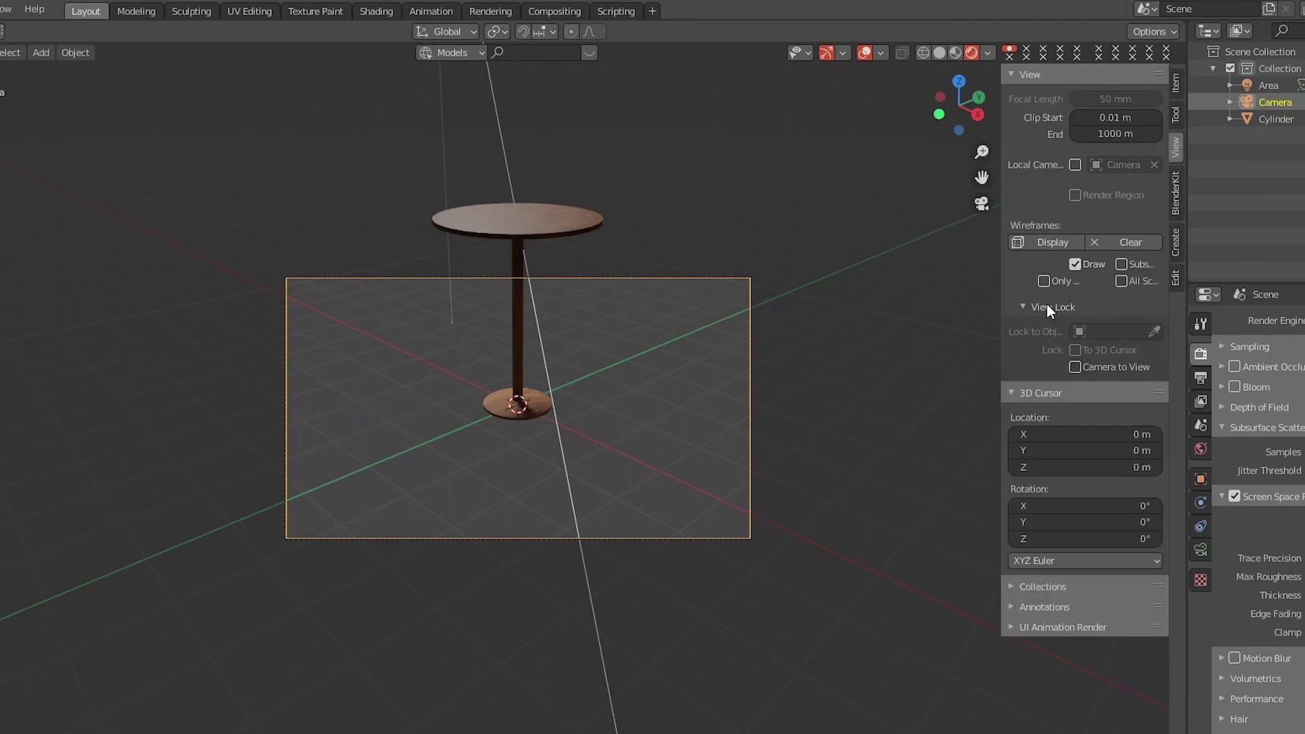
click(1075, 367)
mouse_move(441, 384)
middle_down()
mouse_move(534, 384)
mouse_move(521, 428)
mouse_move(426, 442)
mouse_move(518, 353)
mouse_move(534, 368)
middle_up()
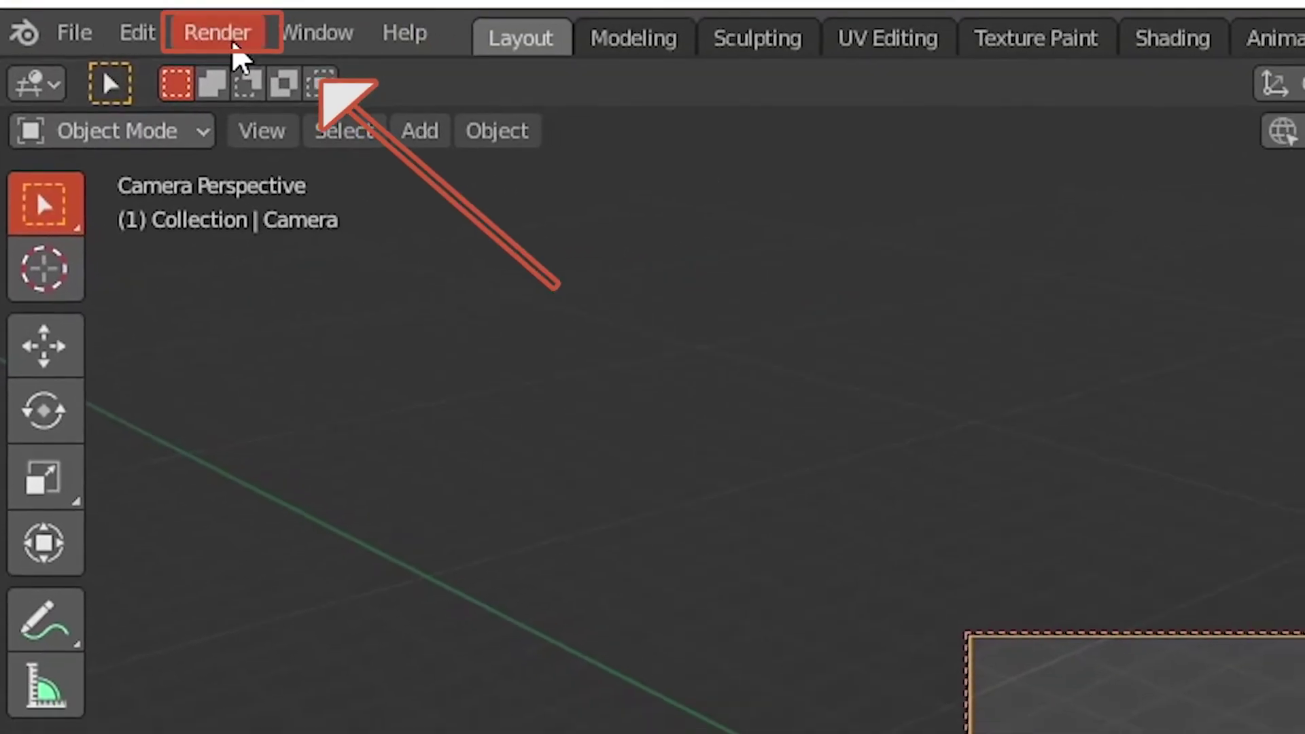
- Render a still image of the table through the camera
click(224, 34)
click(262, 70)
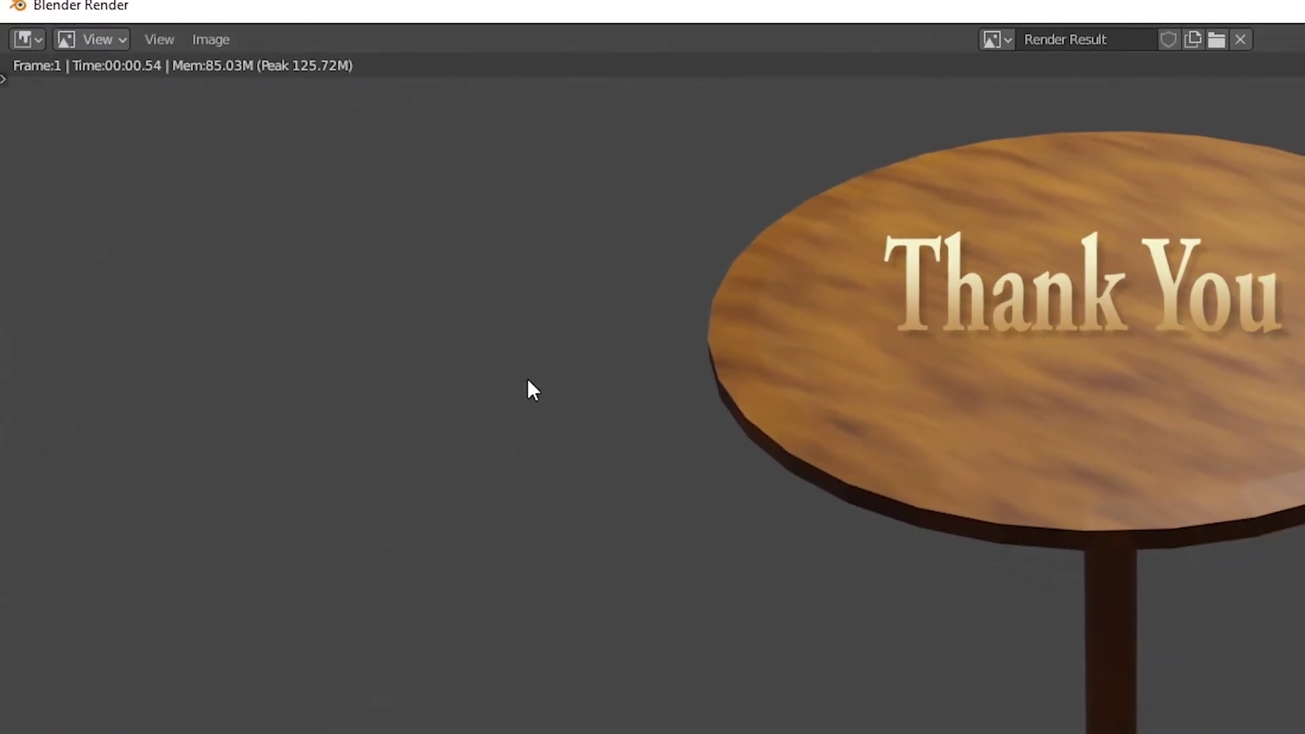